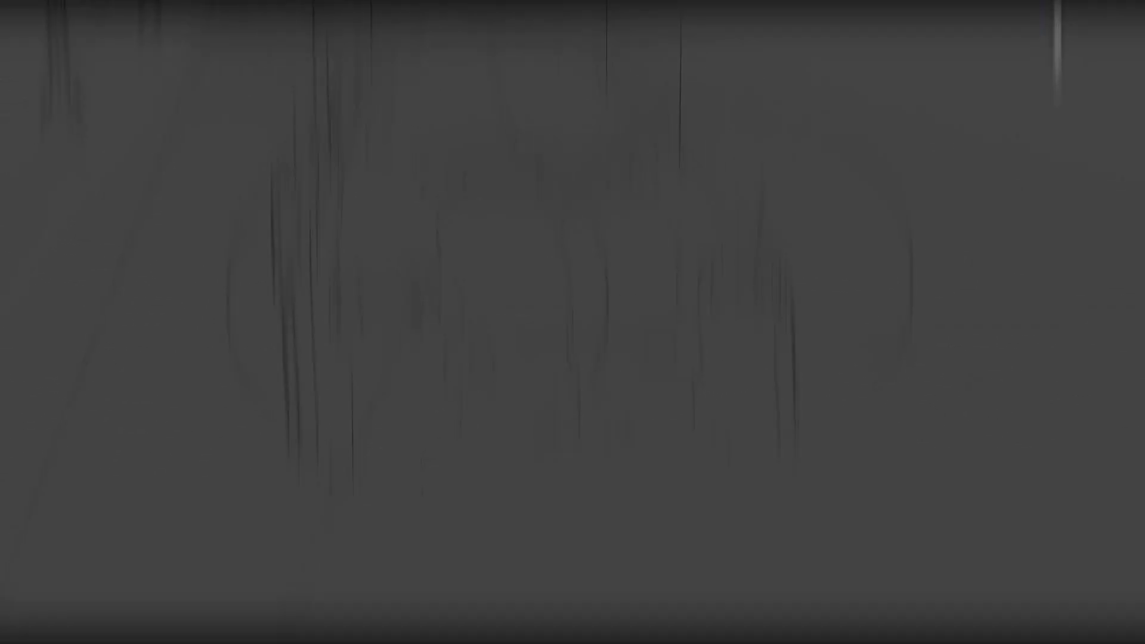
Step: Zoom in and view the car head-on in Right Orthographic view, ready to add an empty
scroll(467, 283, up, 3)
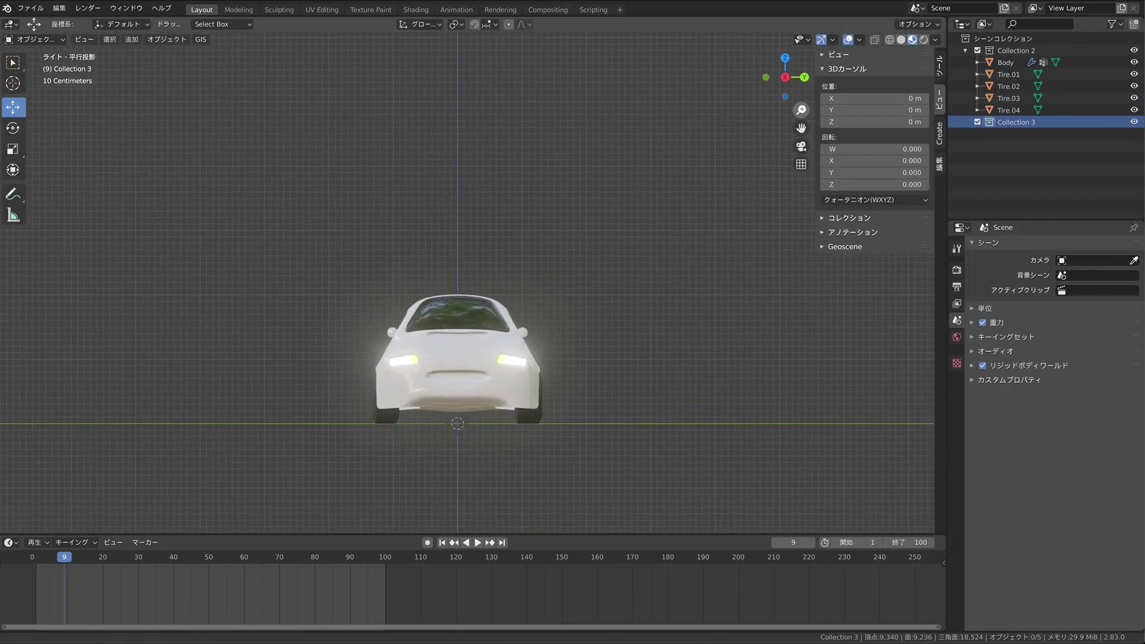
drag(787, 77, 804, 77)
click(804, 78)
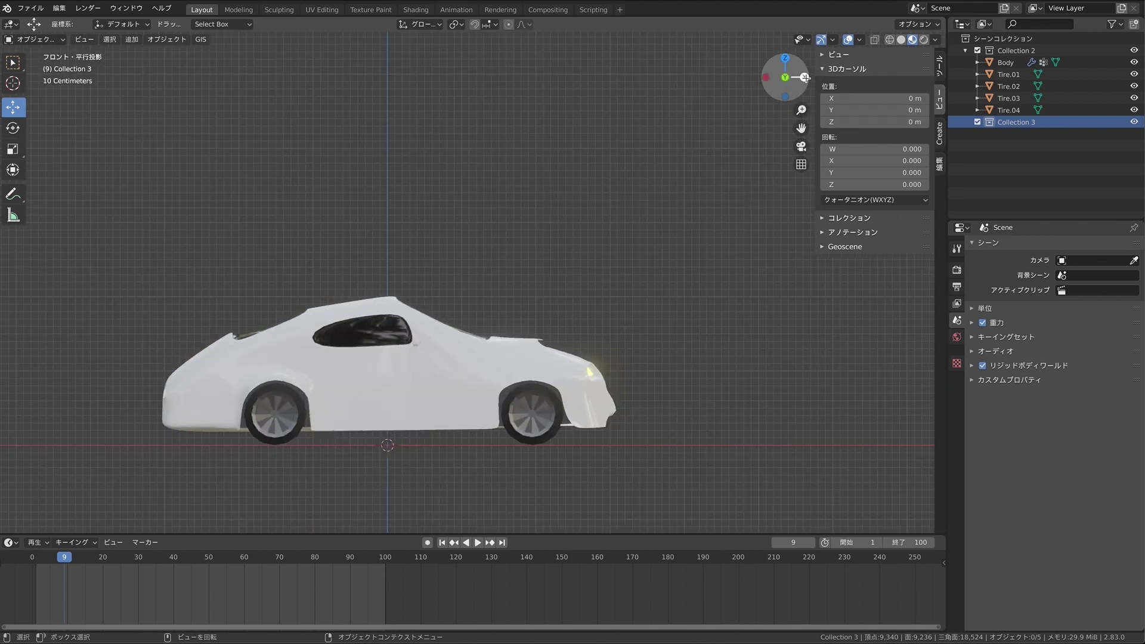
click(804, 78)
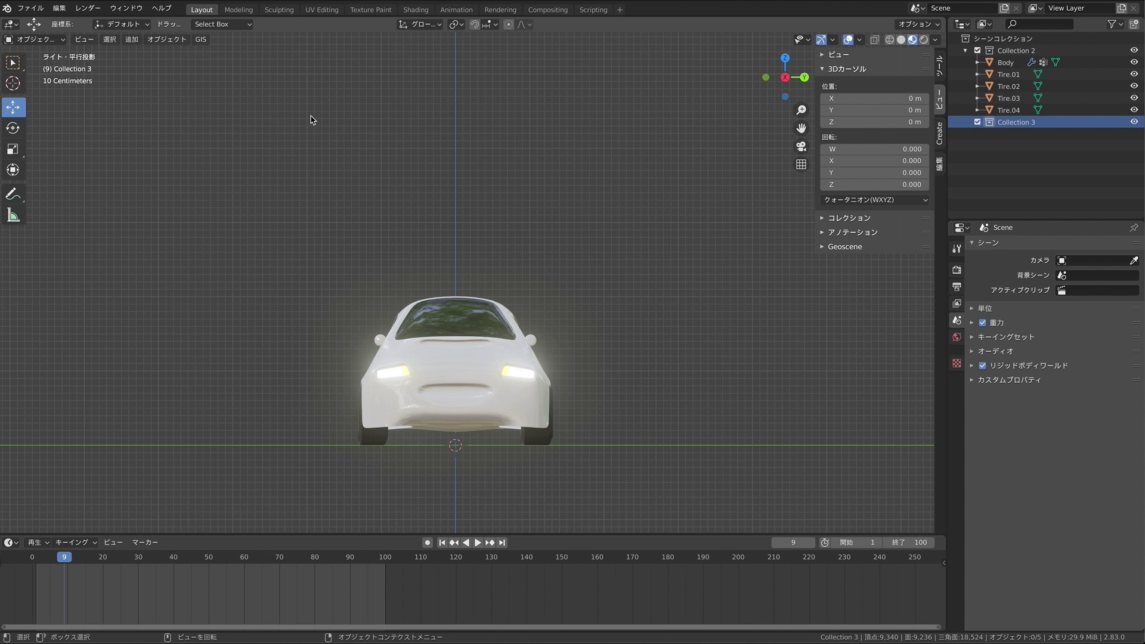
click(139, 42)
mouse_move(179, 170)
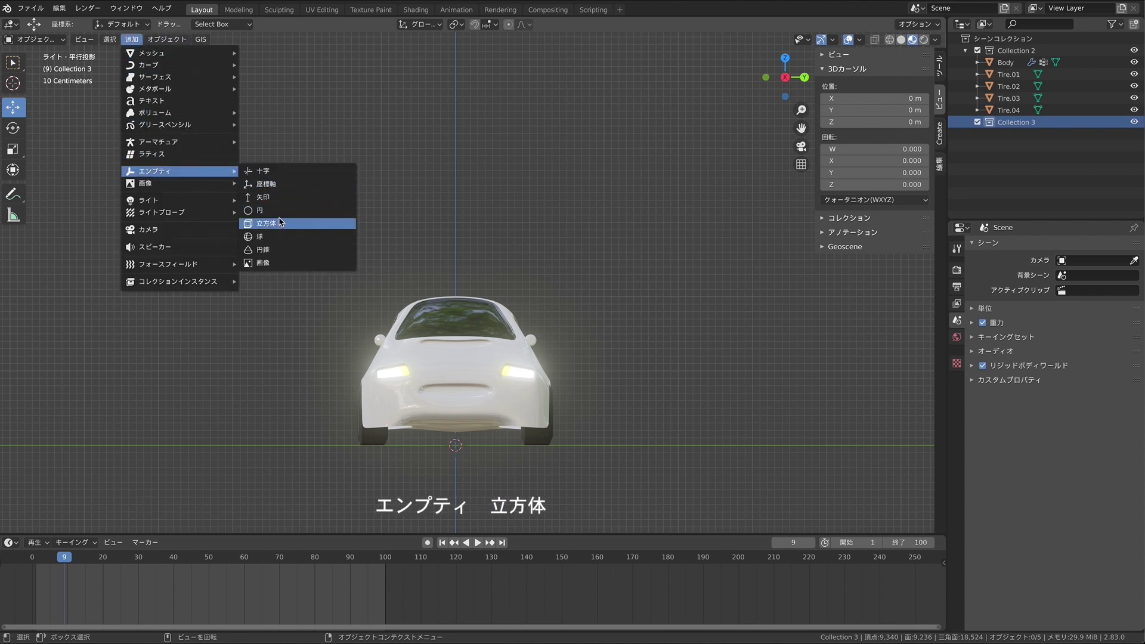
Step: Add a cube empty scaled to 1.651 and raised to Z 1.6465 m around the car
click(280, 223)
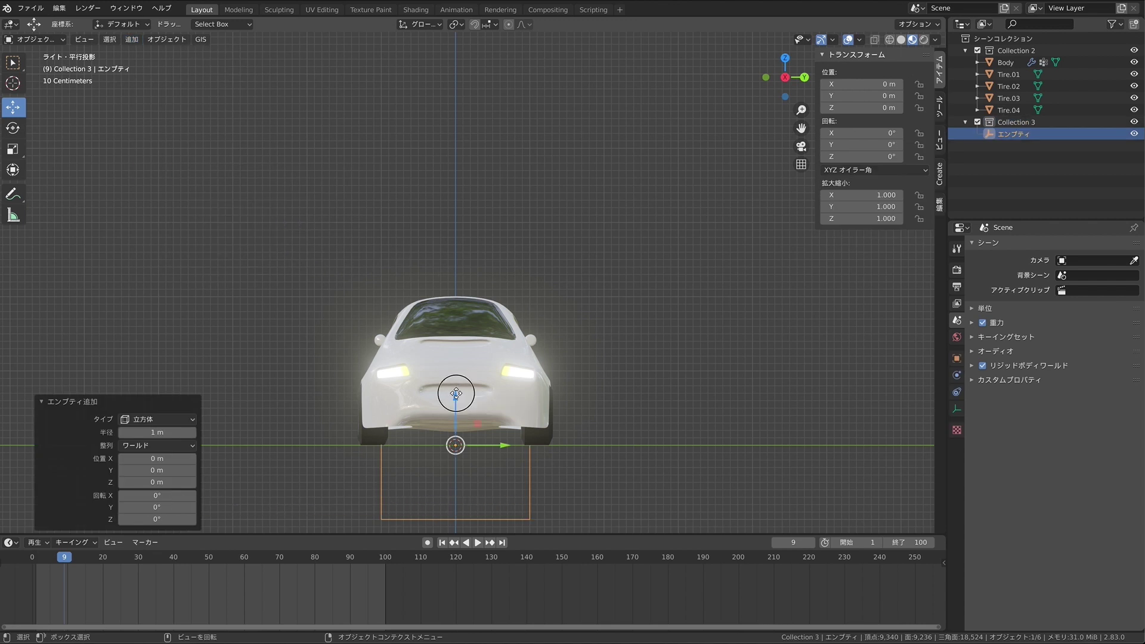
drag(457, 398, 451, 330)
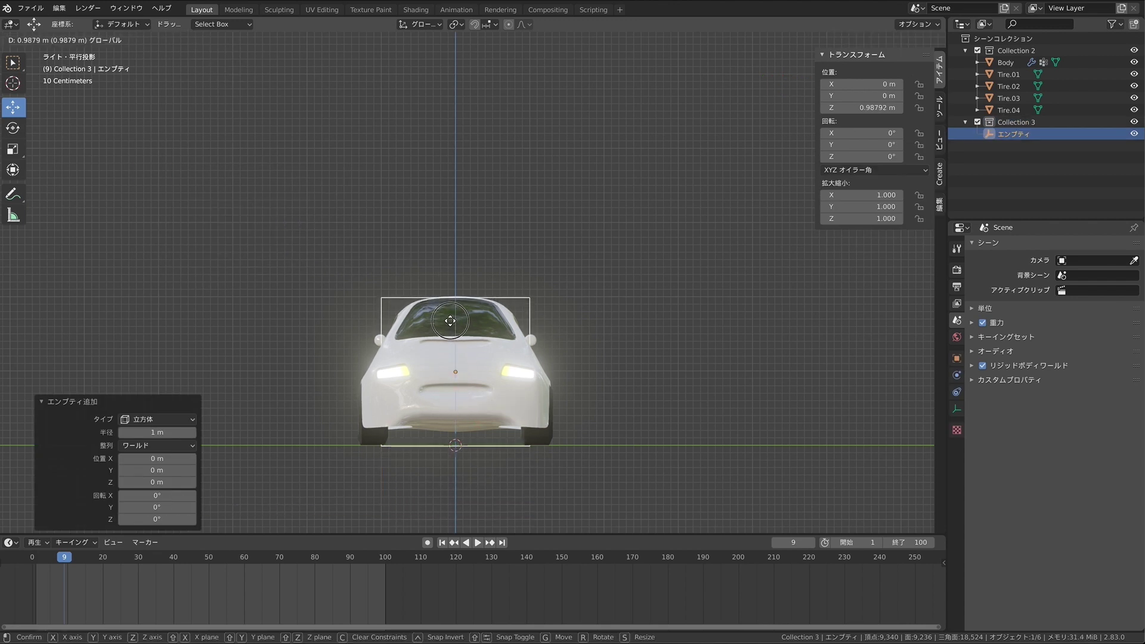
drag(450, 321, 451, 321)
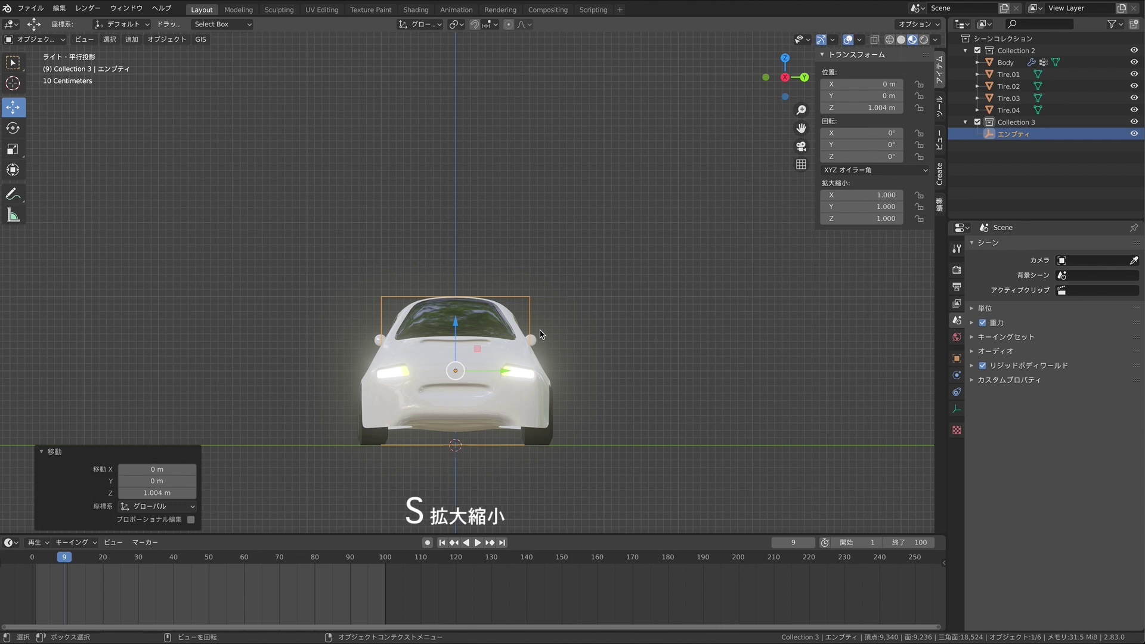
key(s)
click(611, 354)
drag(457, 327, 448, 266)
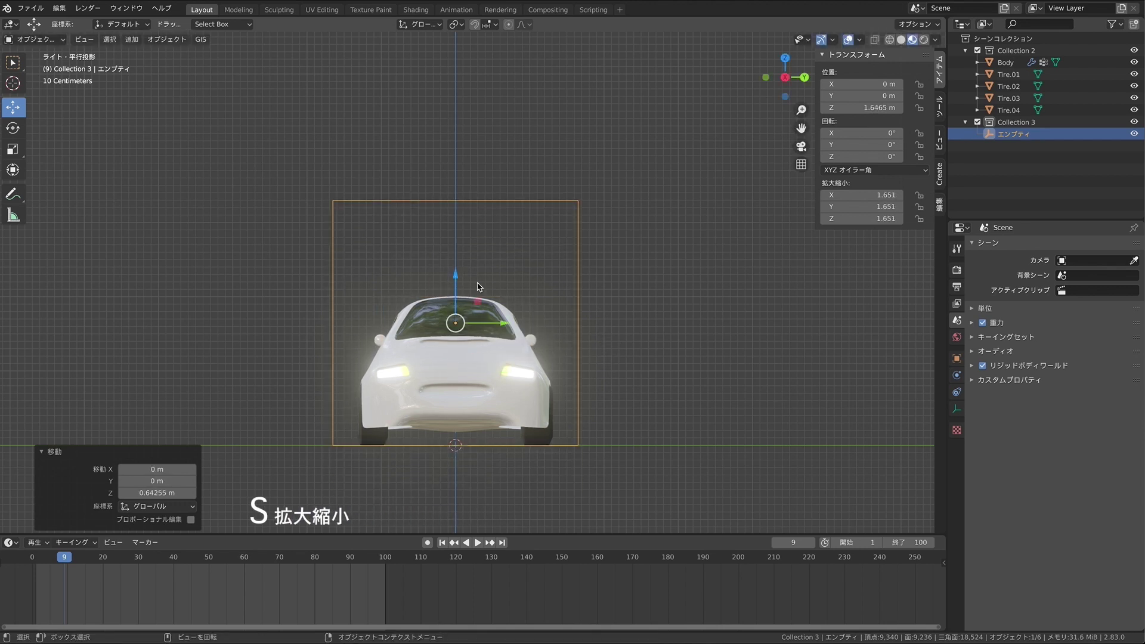
middle_drag(643, 317, 645, 320)
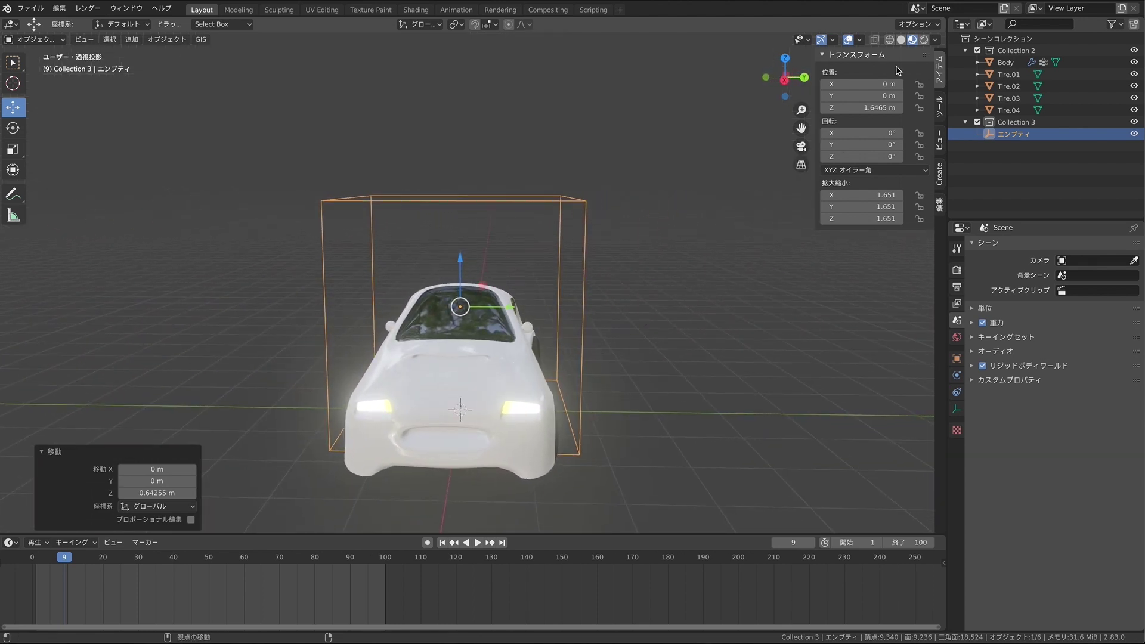
click(902, 40)
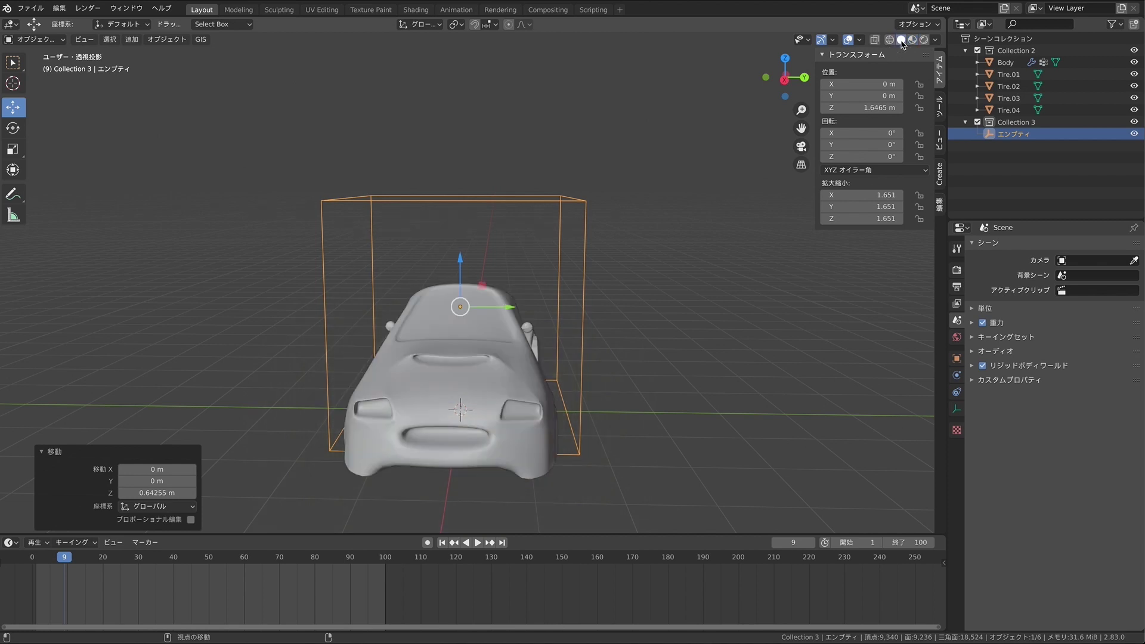
Step: Parent the car Body to the cube empty with Ctrl+P > Object
click(516, 373)
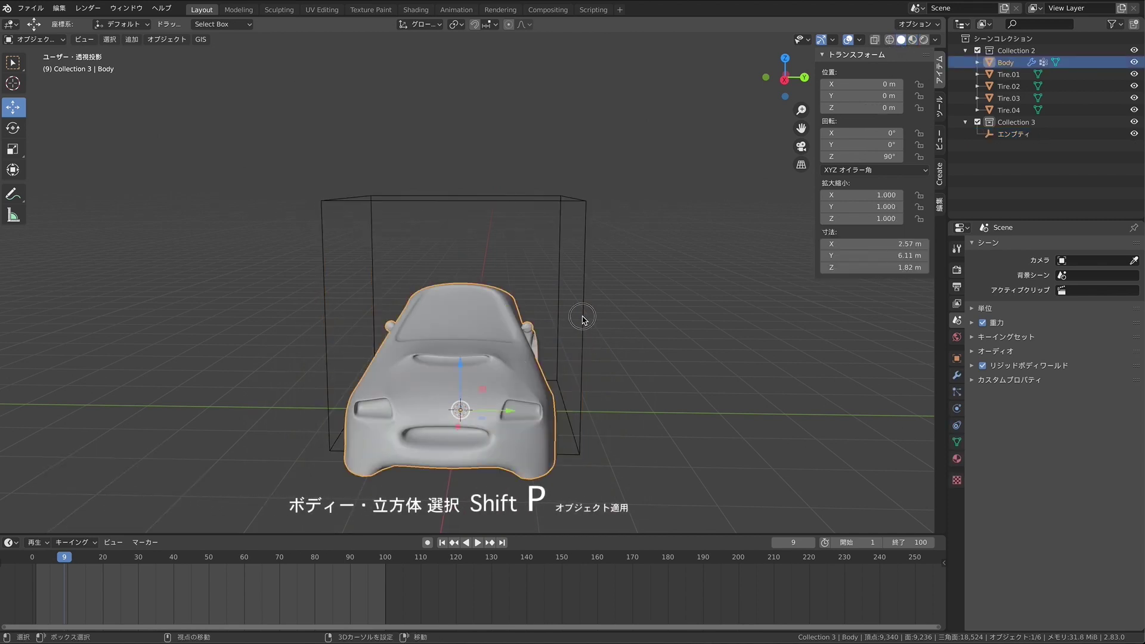
shift+click(583, 318)
key(ctrl+p)
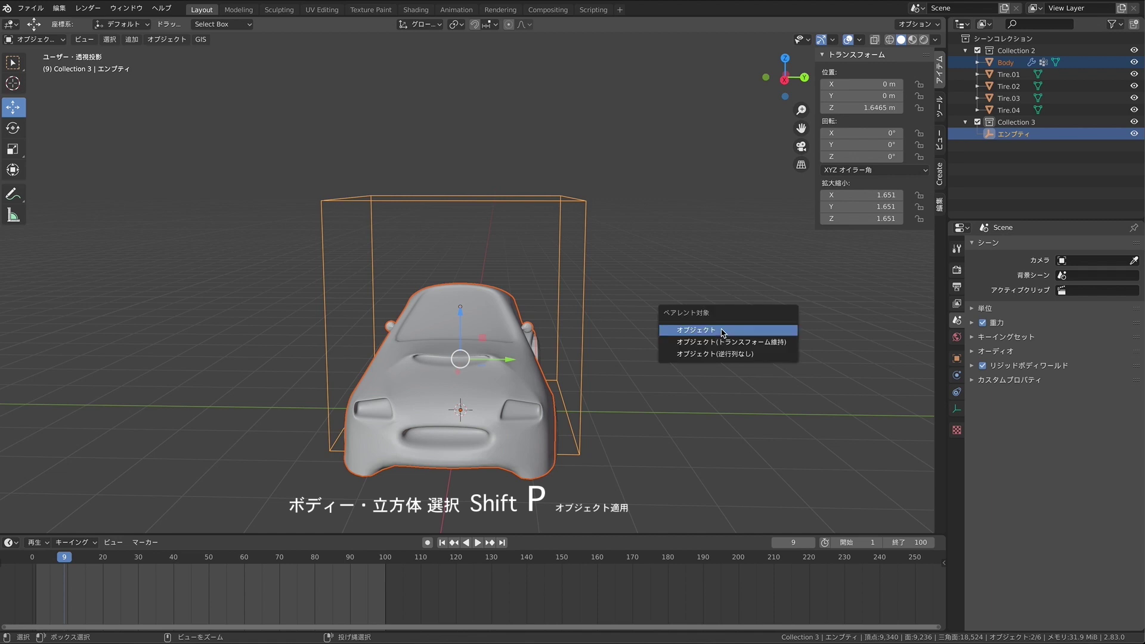
click(723, 332)
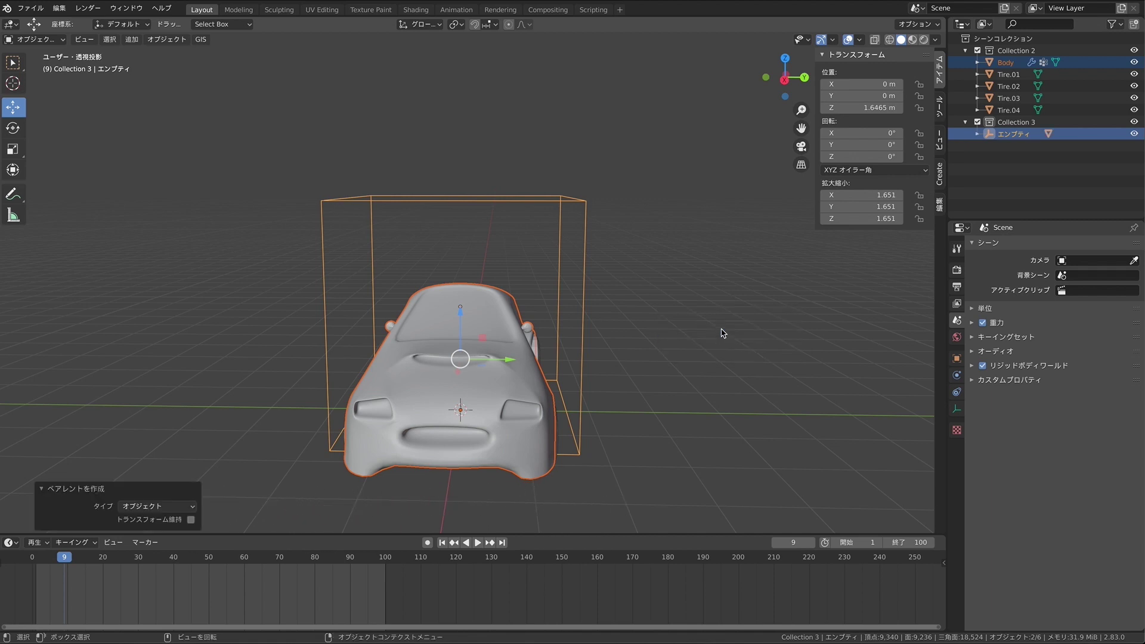
Step: Move the cube empty up to check the car follows, then undo the move
key(KP_6)
key(KP_6)
key(KP_6)
key(KP_6)
key(KP_6)
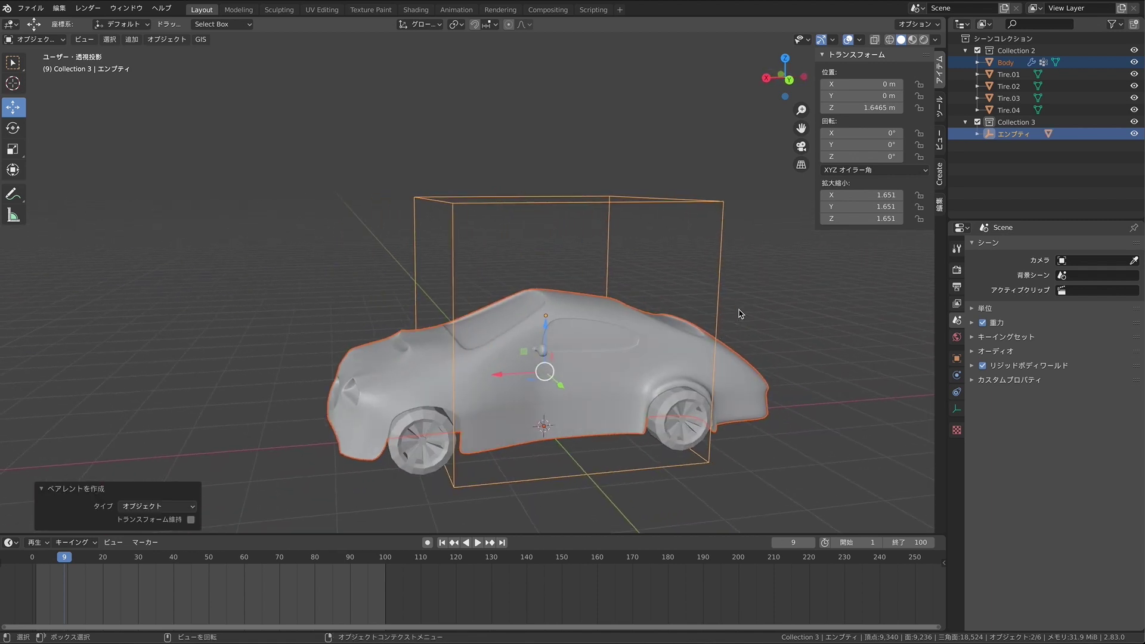
click(739, 311)
drag(548, 273, 549, 234)
key(ctrl+z)
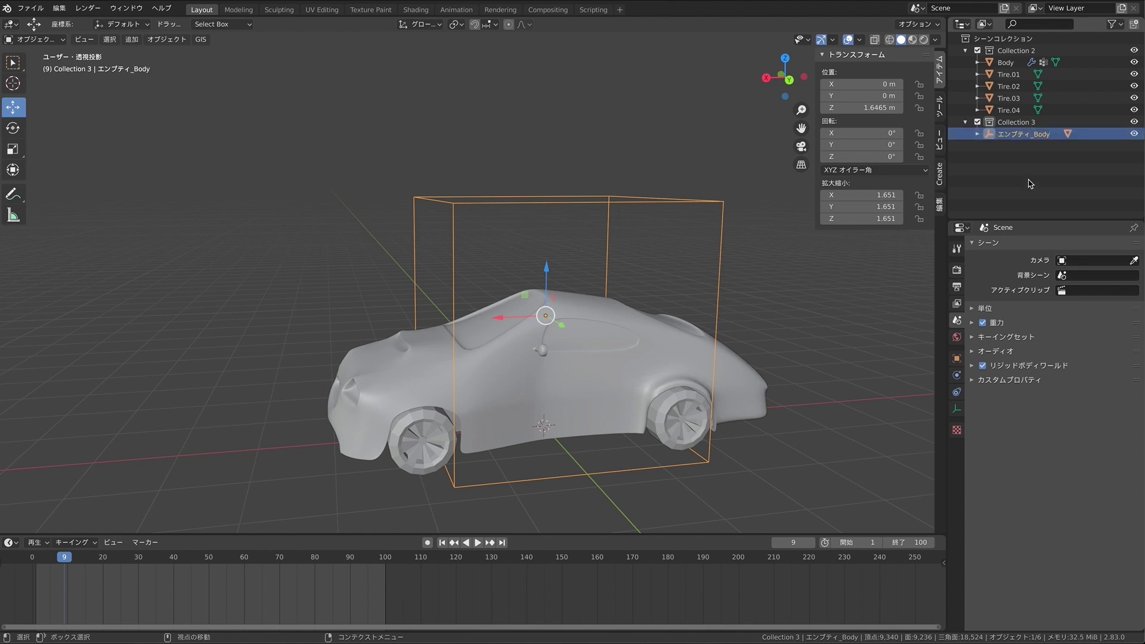
Step: Hide エンプティ_Body and the Body, then add a plain-axes empty at Tire.02's centre
middle_drag(768, 254, 785, 251)
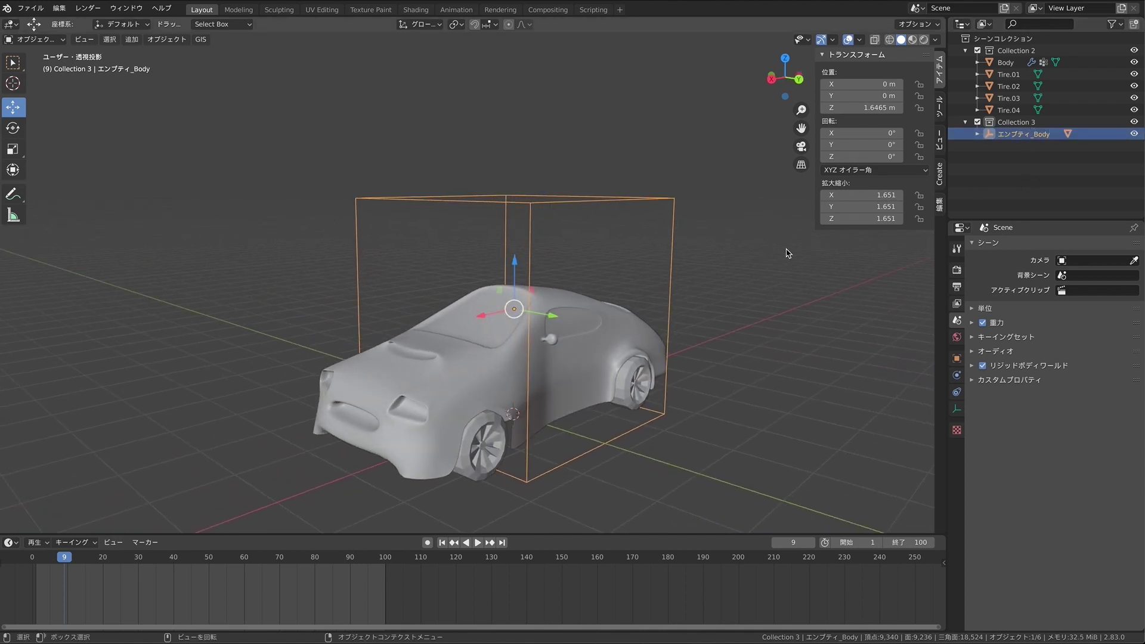
click(1135, 133)
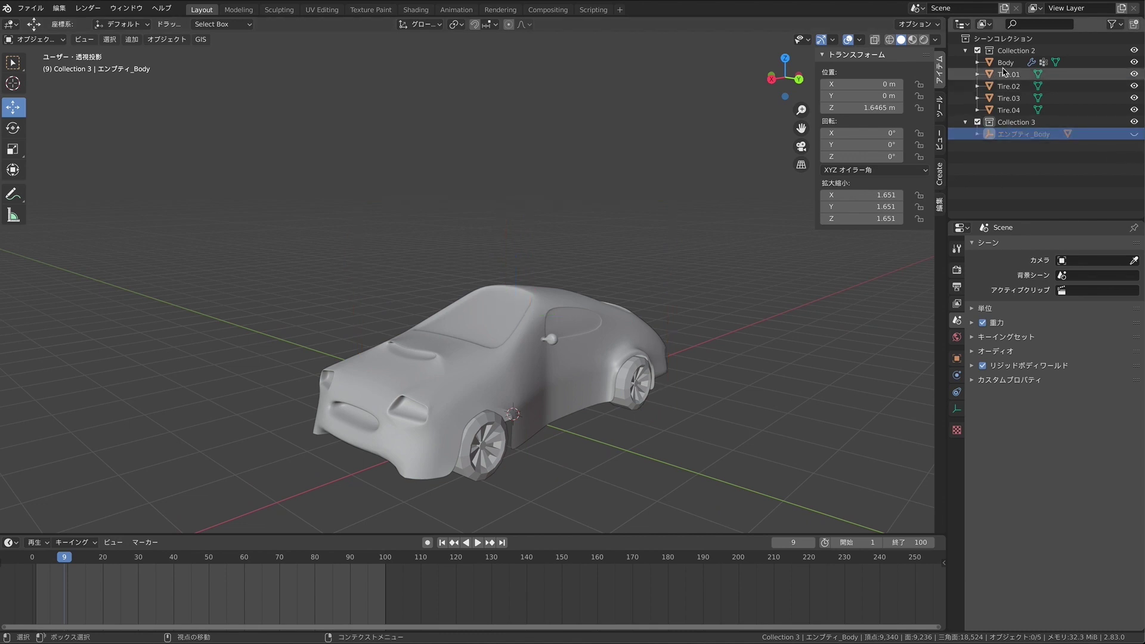
click(1134, 62)
middle_drag(776, 226, 795, 222)
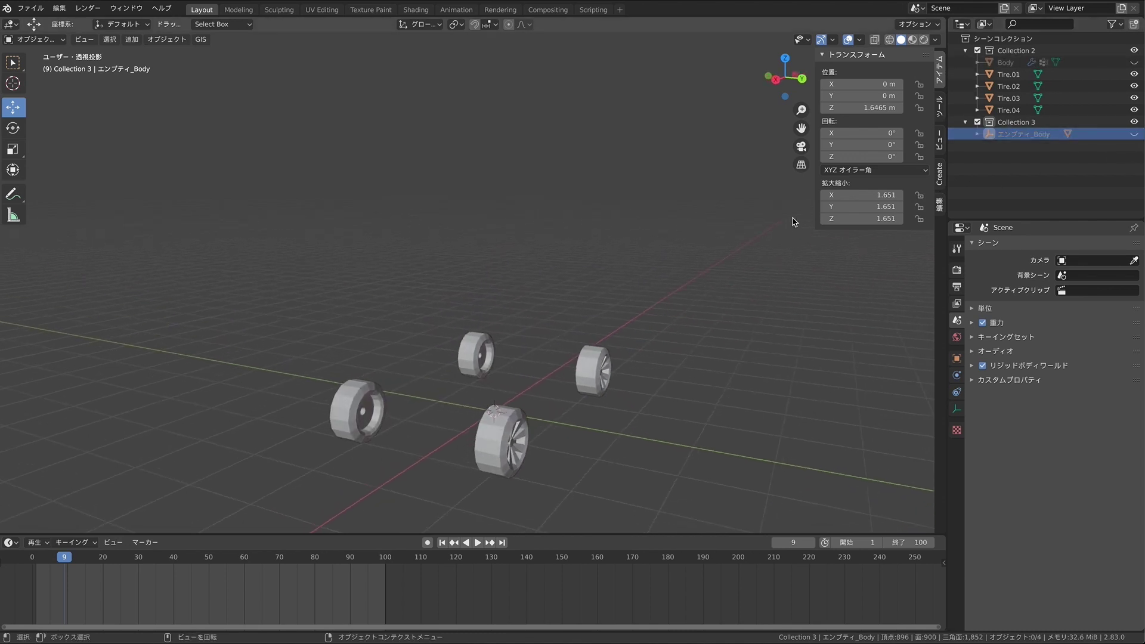
click(500, 439)
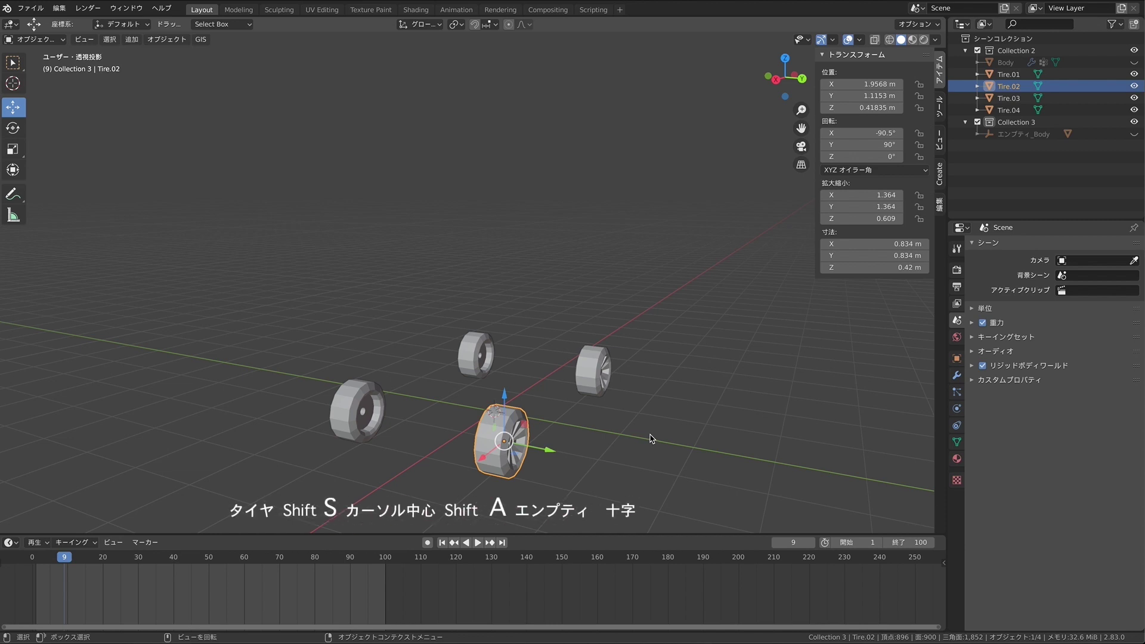
key(KP_4)
key(KP_4)
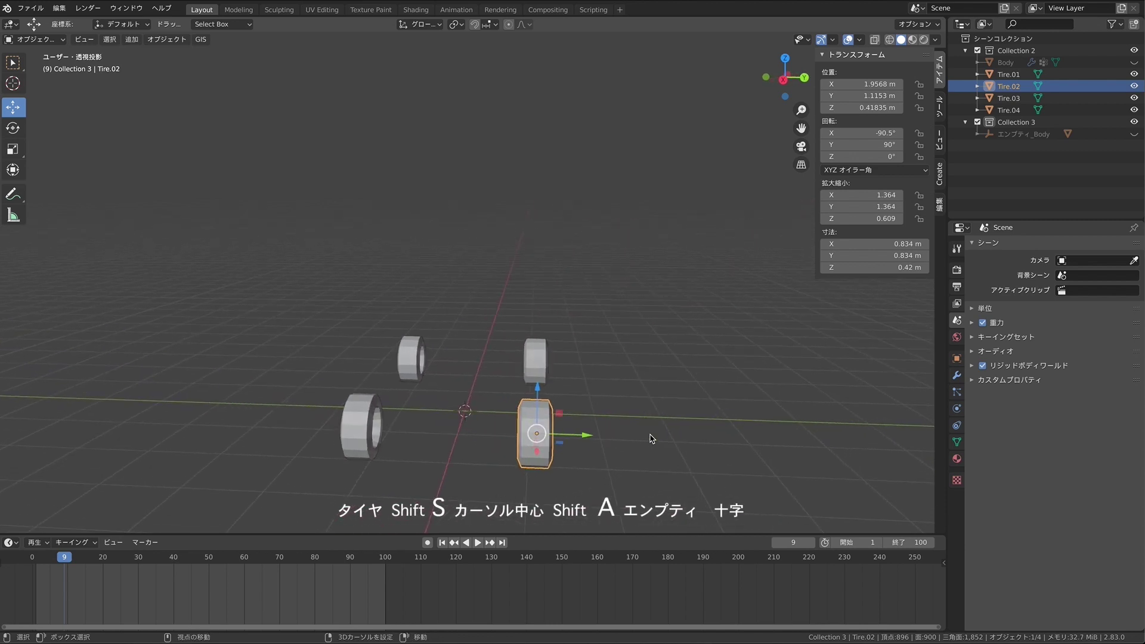
key(shift+s)
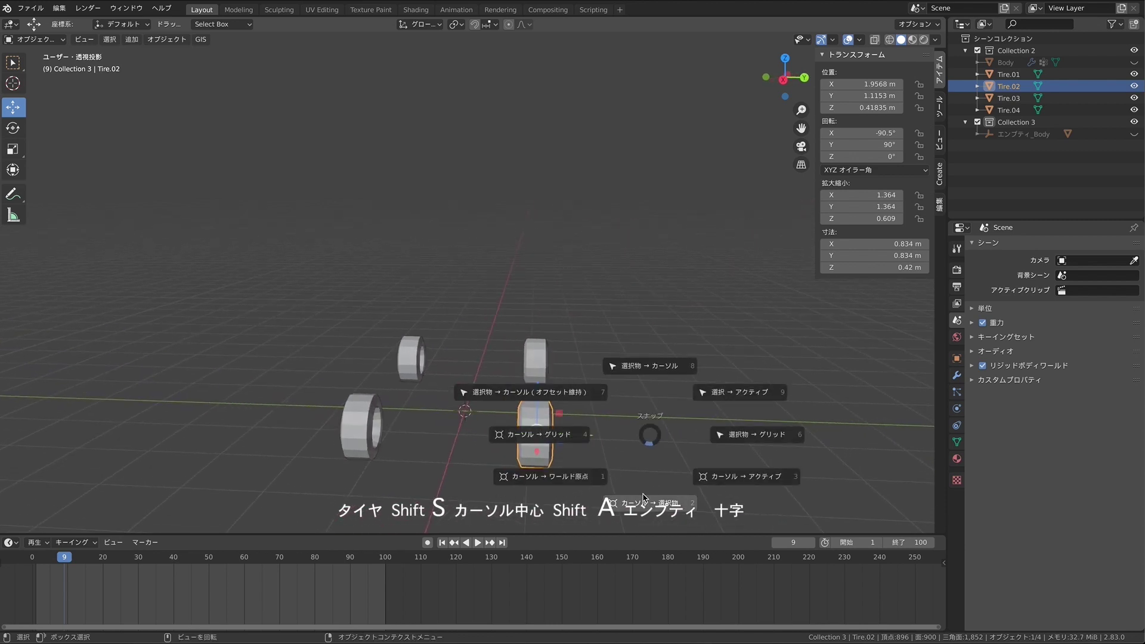
click(641, 500)
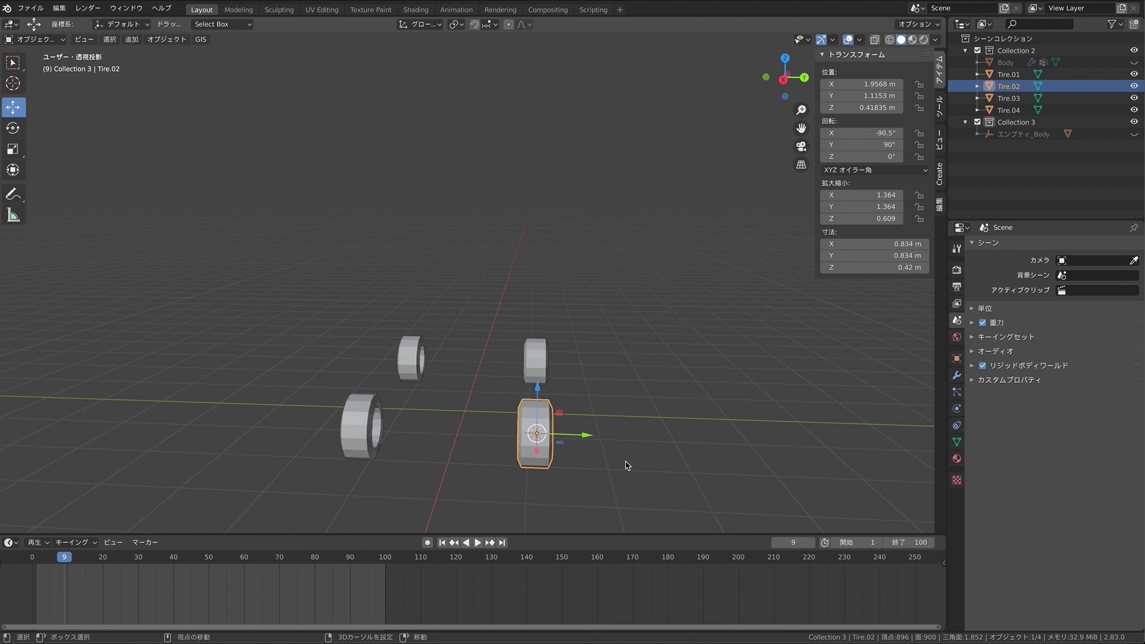
key(shift+a)
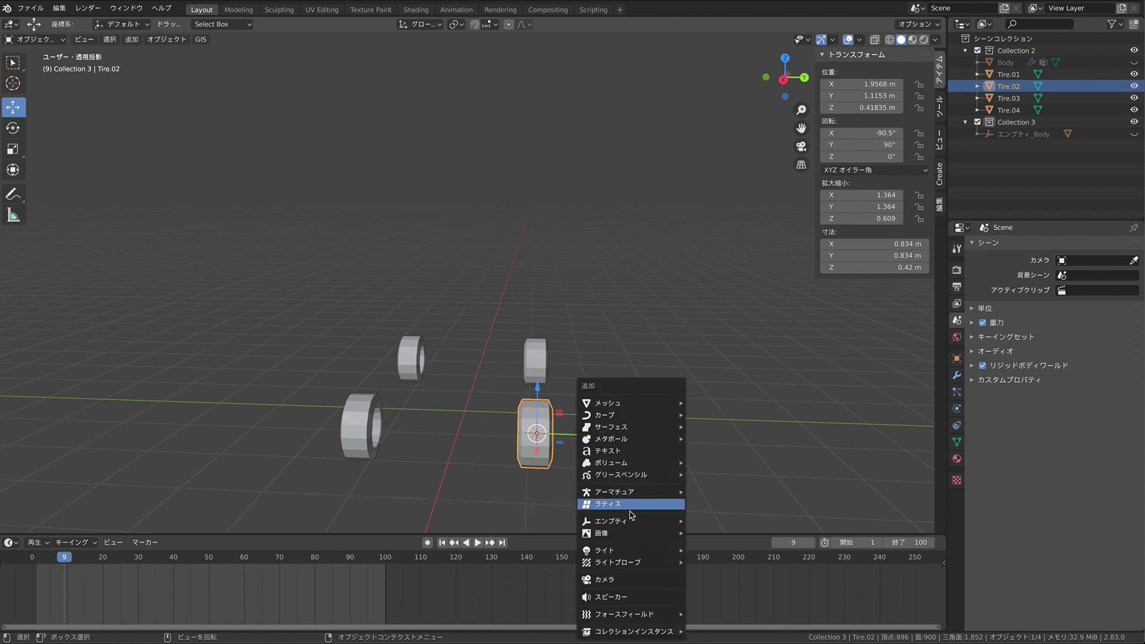
mouse_move(612, 521)
click(704, 523)
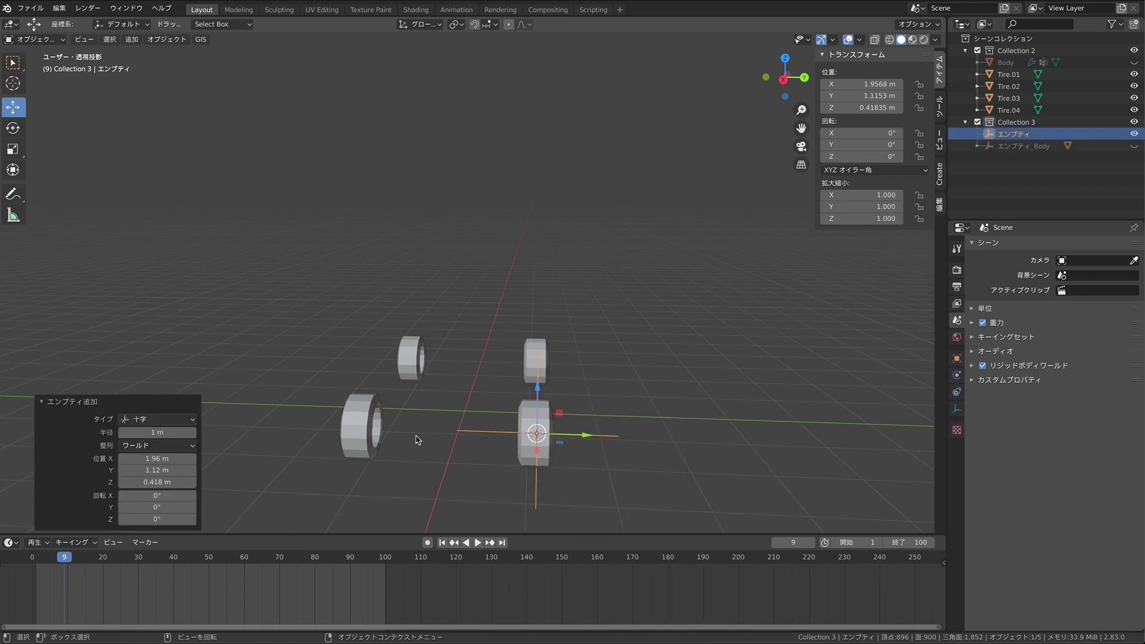
Step: Add plain-axes empties centred on Tire.01 and Tire.03
click(362, 427)
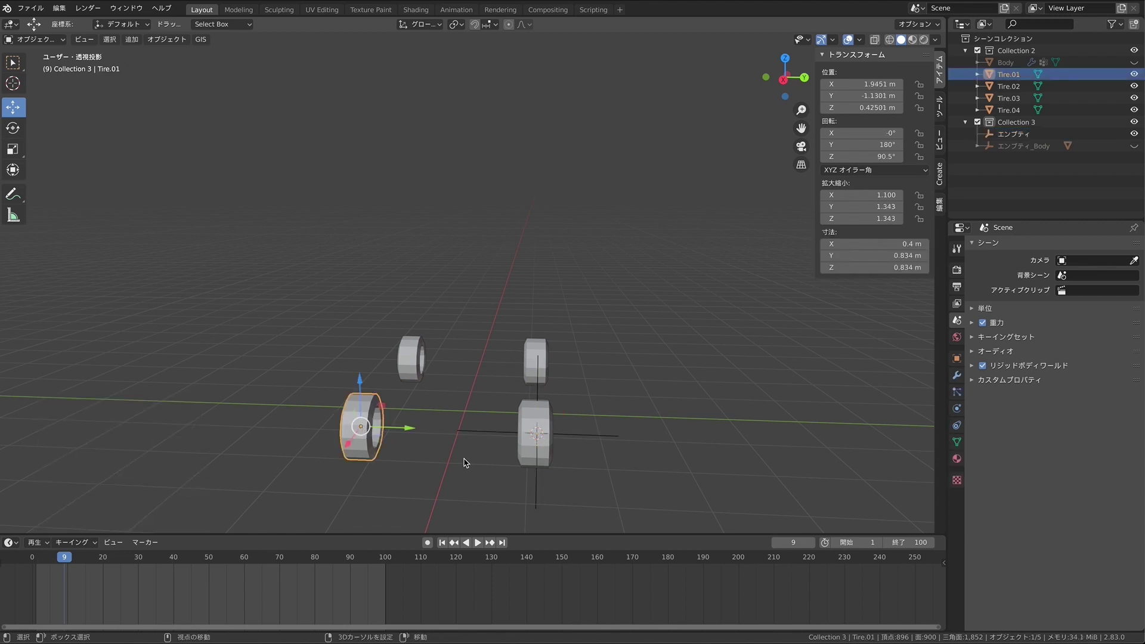
key(shift+s)
click(468, 521)
key(shift+a)
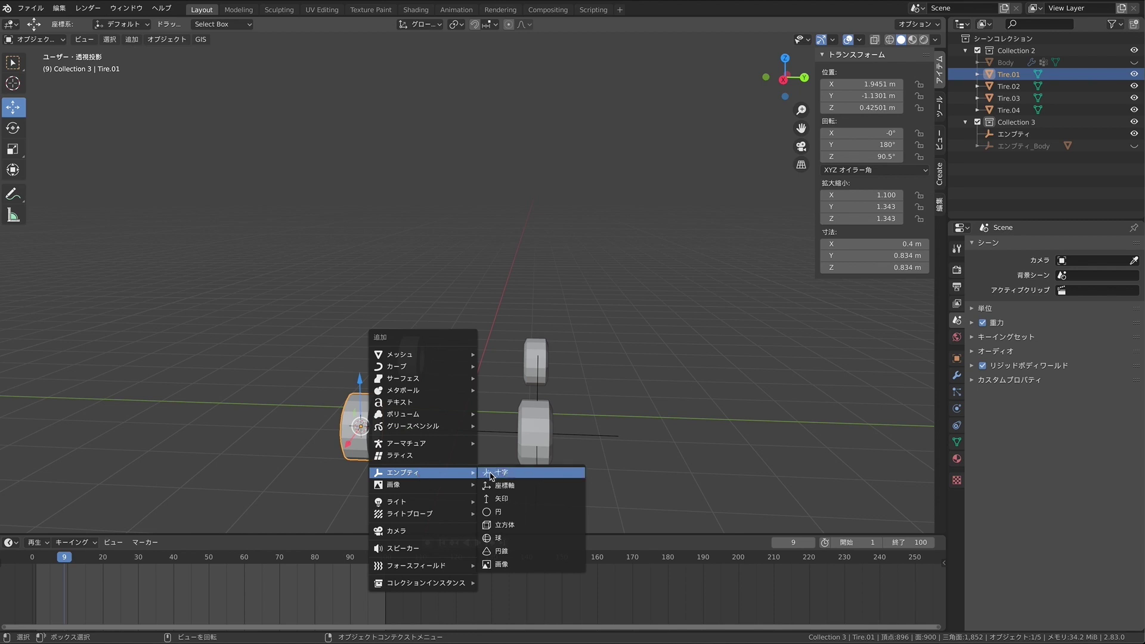
click(488, 474)
middle_drag(451, 460, 269, 428)
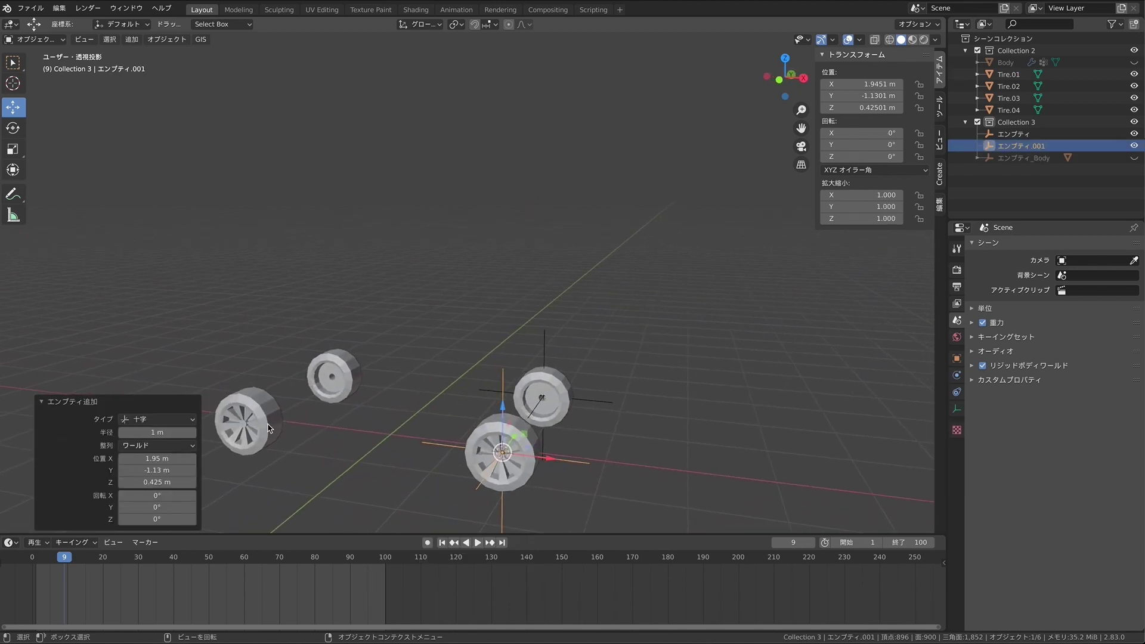
click(269, 428)
key(shift+s)
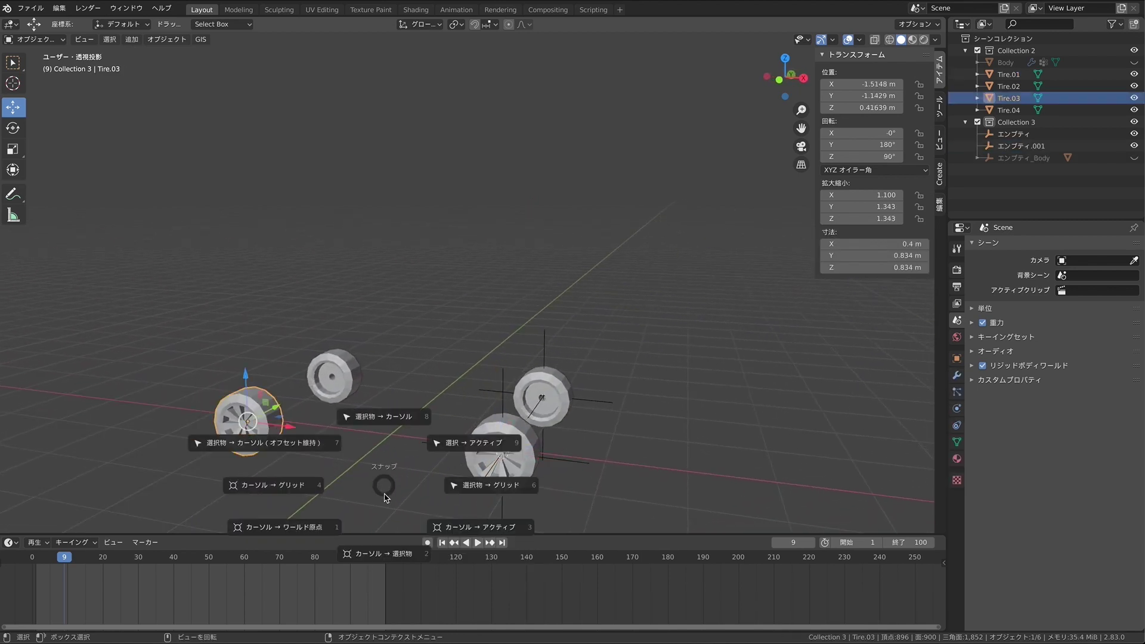
click(385, 551)
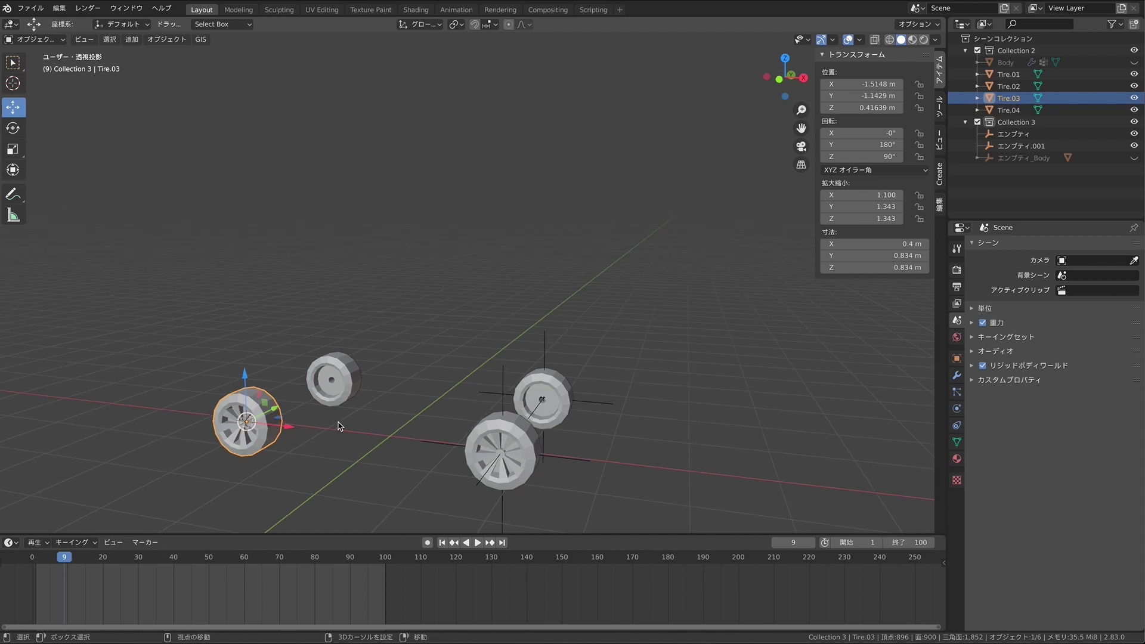
key(shift+a)
click(435, 425)
Step: Snap the 3D cursor to Tire.04 and add a plain-axes empty there
middle_drag(386, 404, 489, 400)
drag(802, 128, 845, 10)
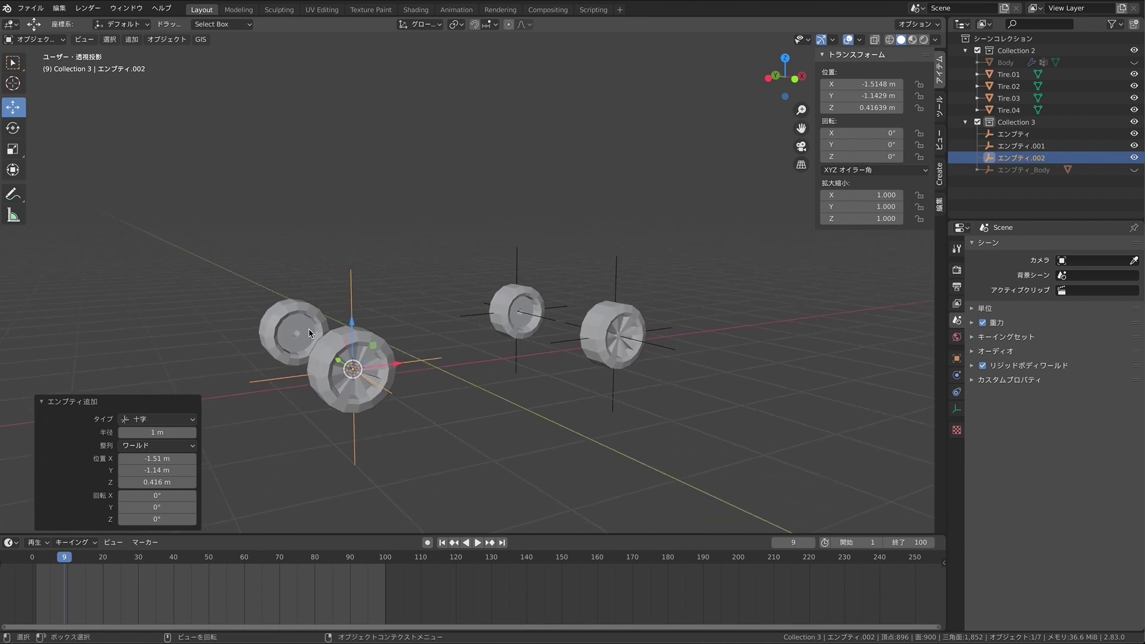
click(295, 322)
key(shift+s)
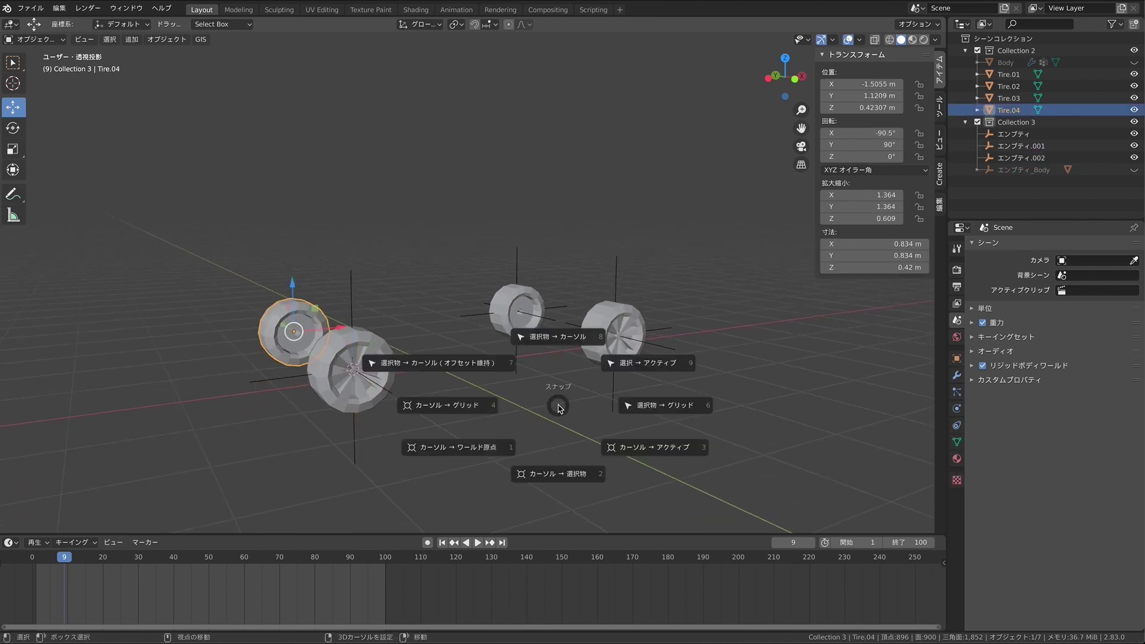
click(561, 475)
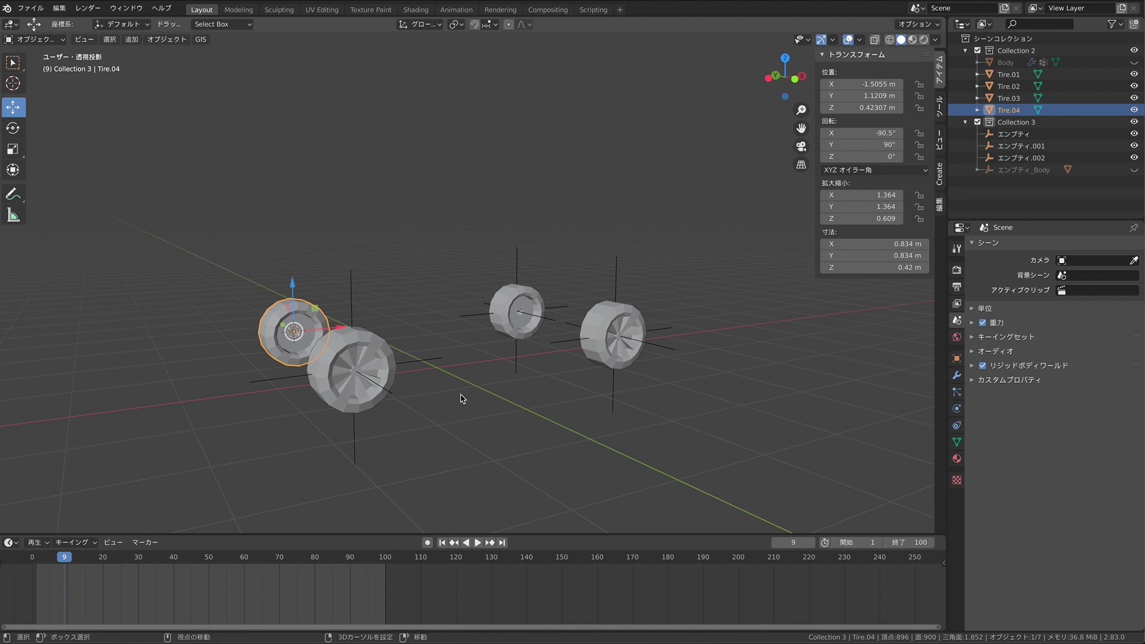
key(shift+a)
click(540, 396)
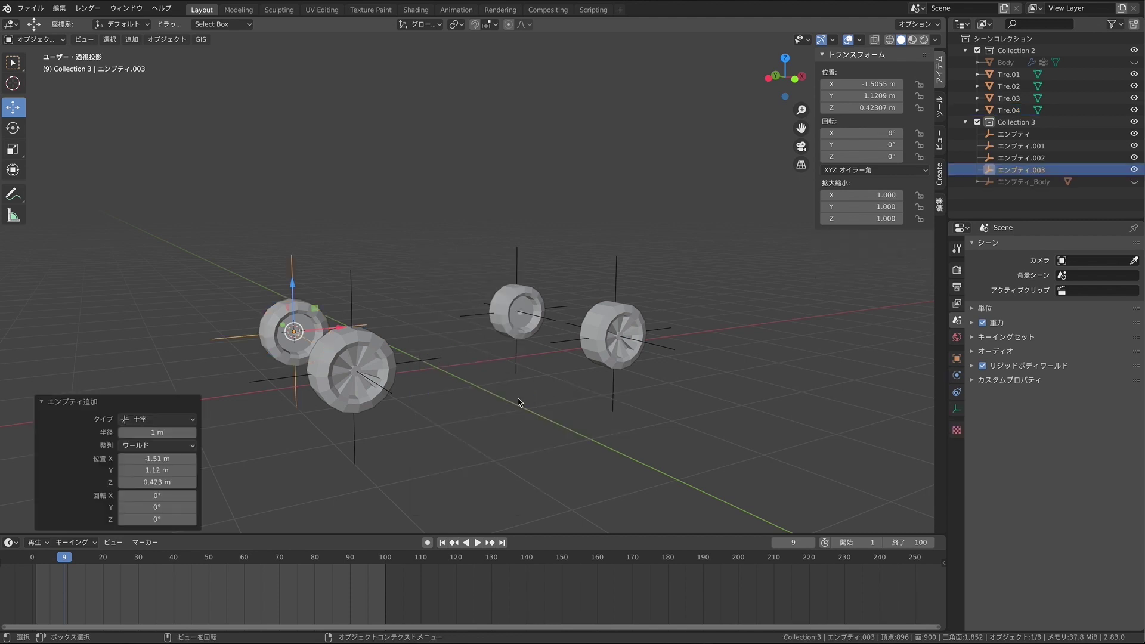
middle_drag(522, 400, 518, 403)
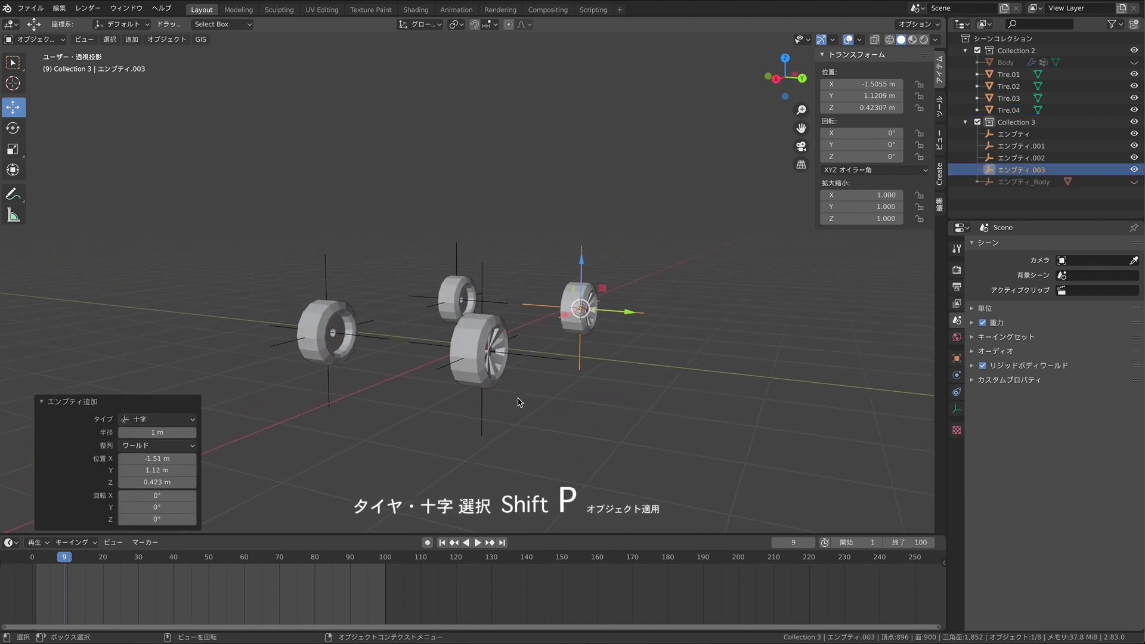
Step: Parent Tire.02 to its centre empty and Tire.01 to エンプティ.001
click(519, 403)
click(488, 382)
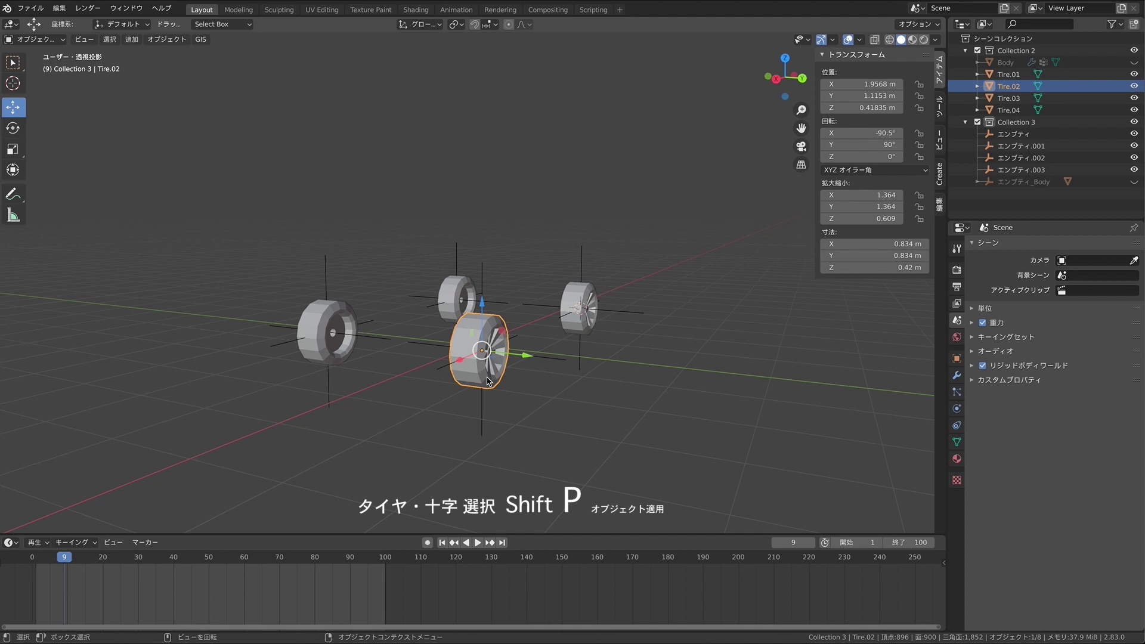
shift+click(484, 416)
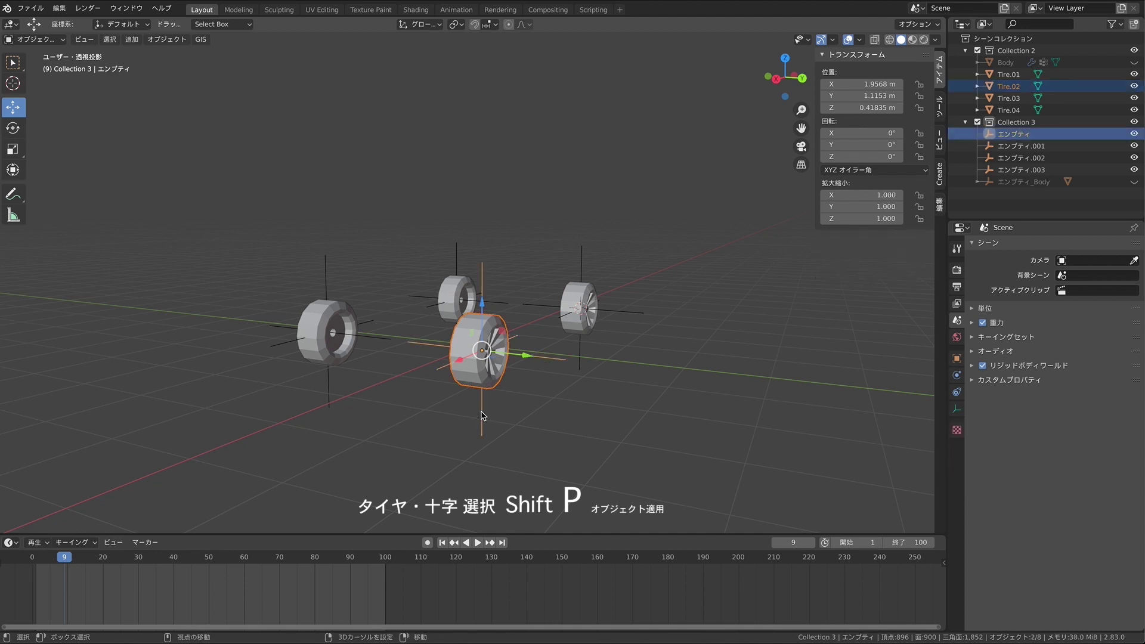
key(ctrl+p)
click(564, 427)
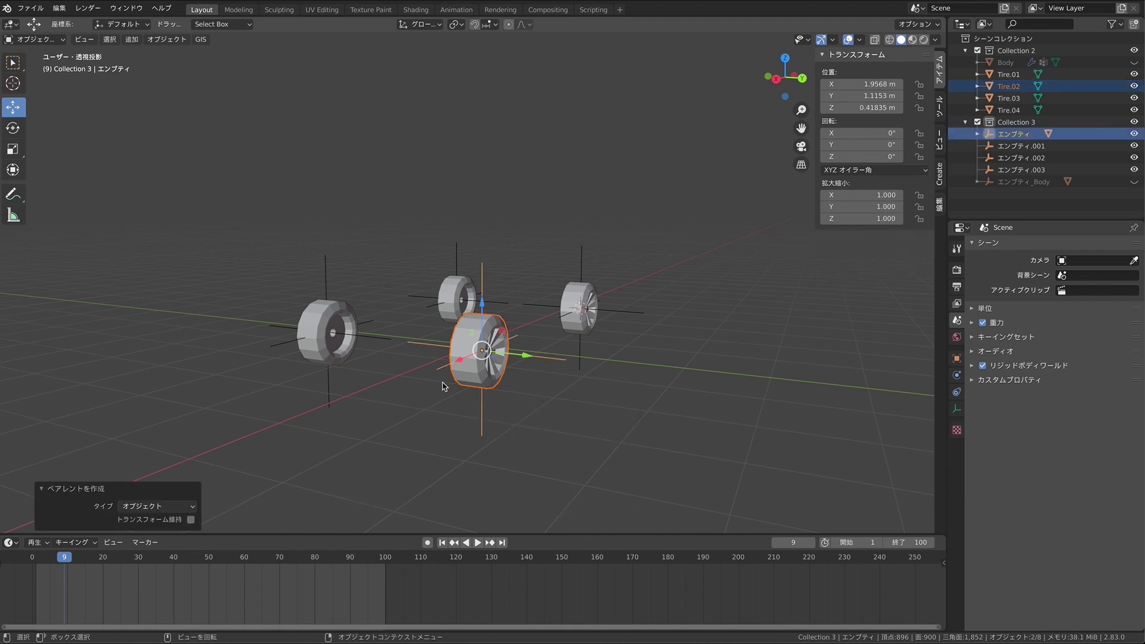
click(328, 358)
shift+click(330, 384)
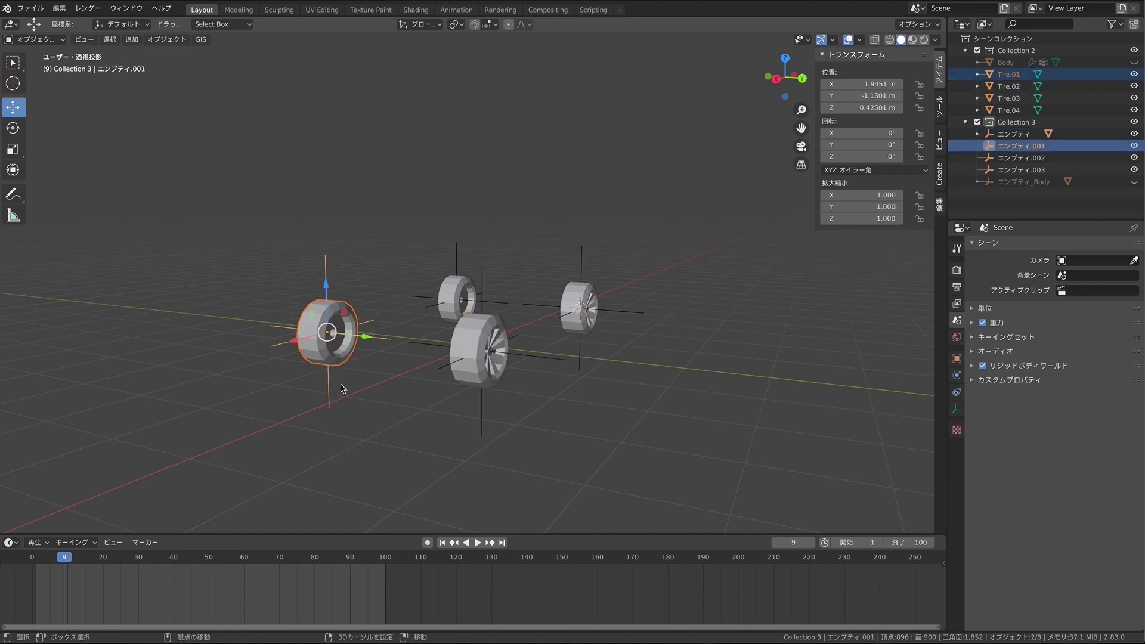
key(ctrl+p)
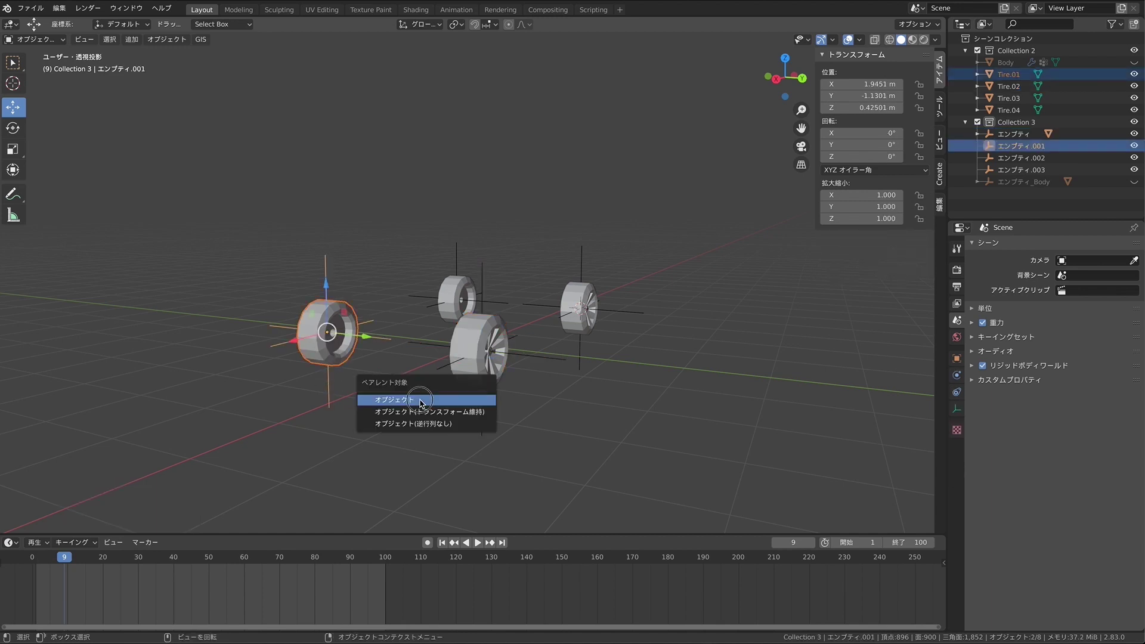
click(420, 400)
Step: Parent Tire.03 to エンプティ.002 and Tire.04 to エンプティ.003, then unhide エンプティ_Body
middle_drag(421, 403, 324, 373)
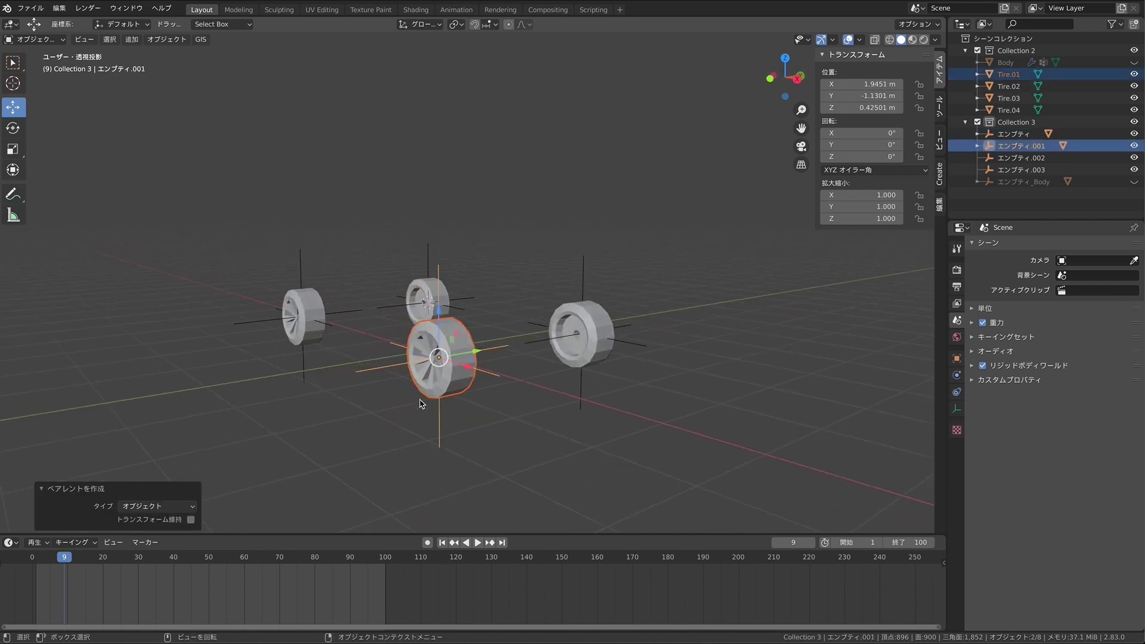
click(305, 360)
shift+click(274, 402)
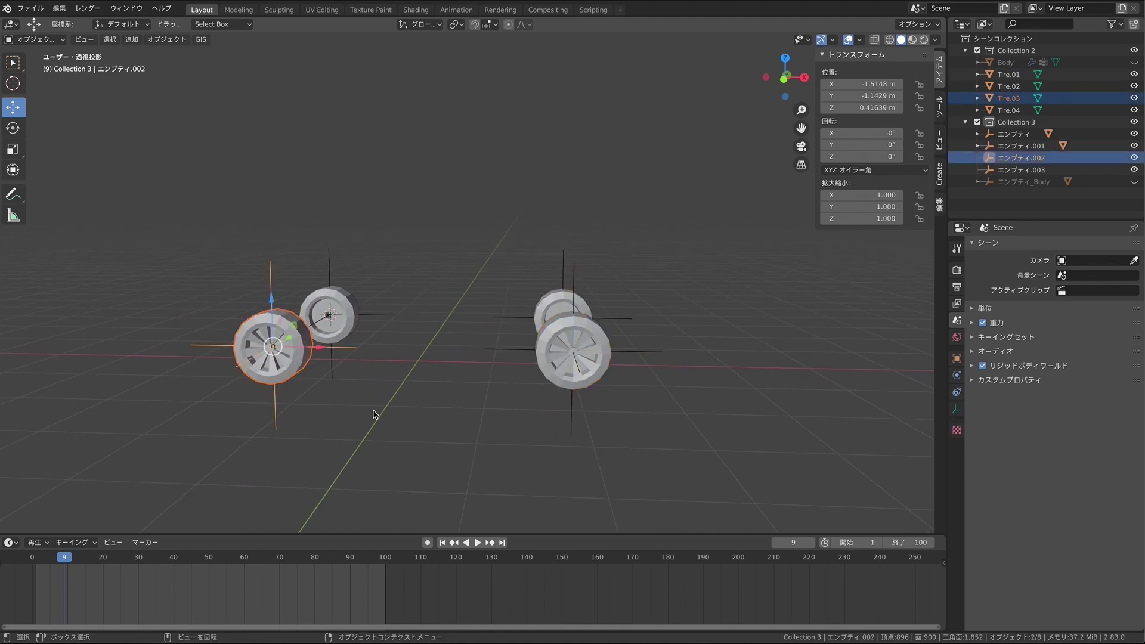
key(ctrl+p)
click(373, 415)
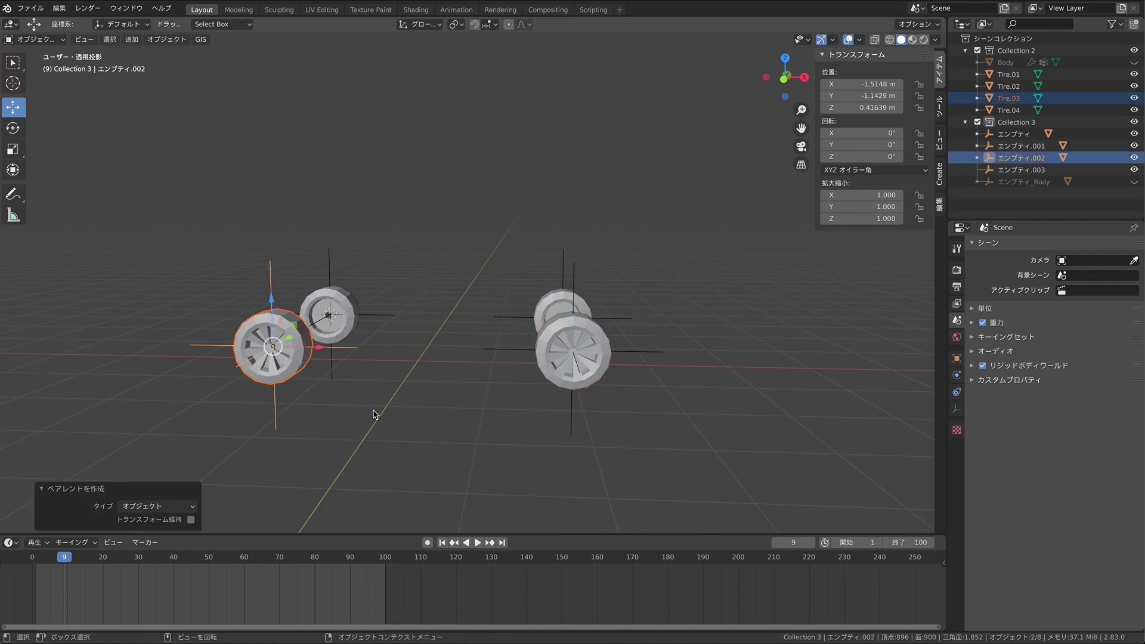
key(KP_6)
key(KP_6)
key(KP_6)
key(KP_6)
key(KP_6)
click(333, 390)
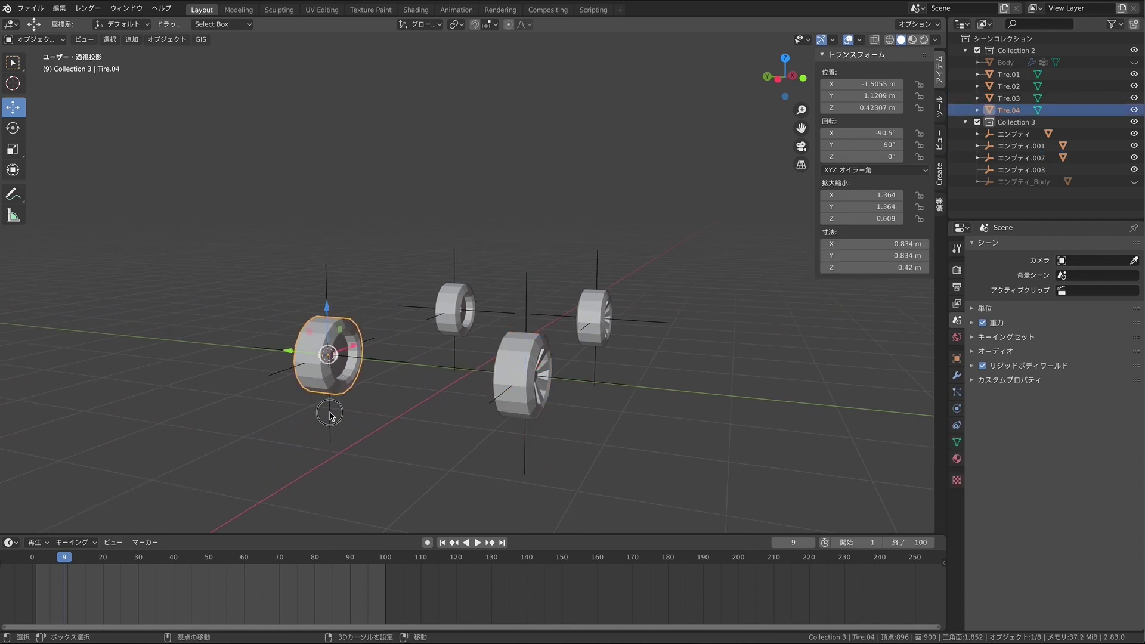
shift+click(330, 414)
key(ctrl+p)
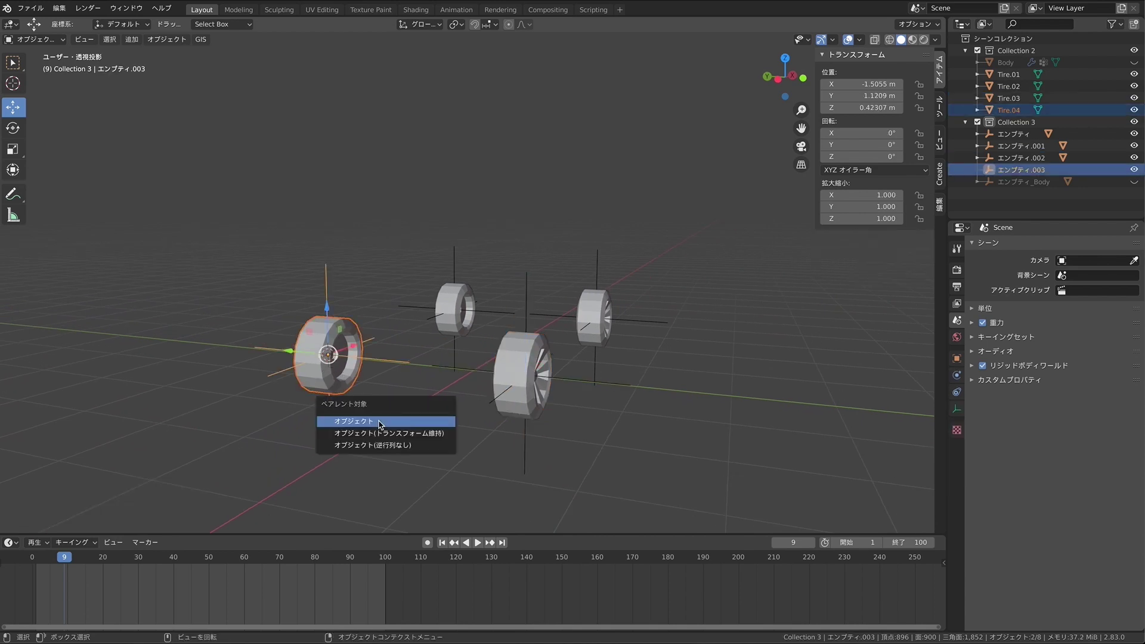
click(380, 422)
key(KP_6)
key(KP_6)
key(KP_6)
key(KP_6)
key(KP_6)
key(KP_6)
key(KP_6)
key(KP_6)
key(KP_6)
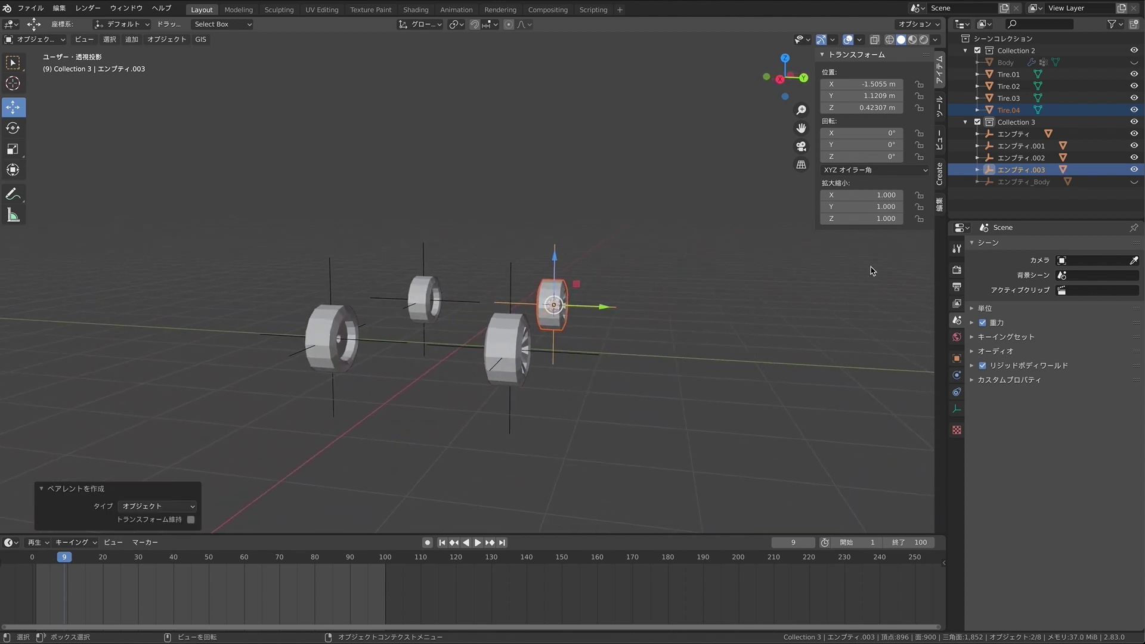
click(1134, 182)
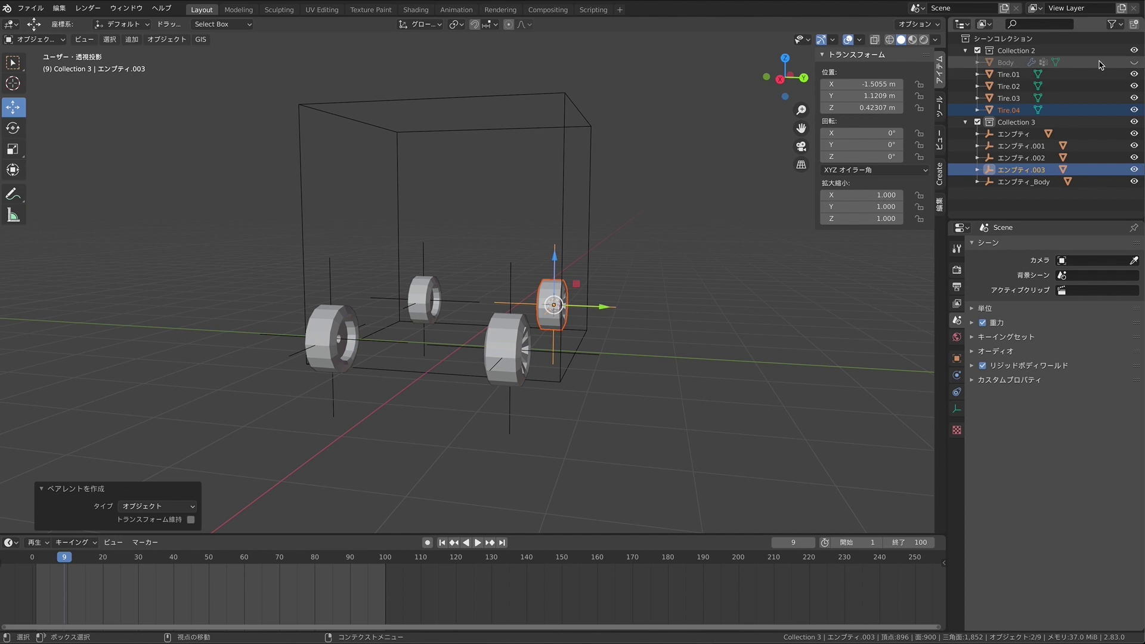
Step: Unhide the Body and parent the four tire empties (エンプティ to .003) to エンプティ_Body
click(1135, 62)
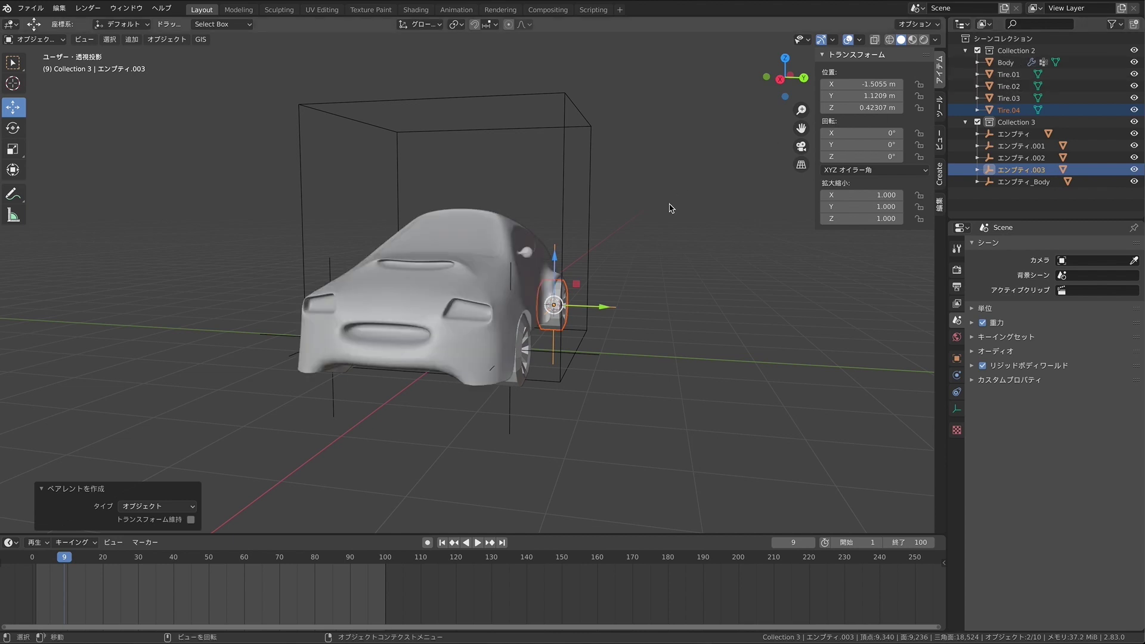
key(KP_6)
click(537, 400)
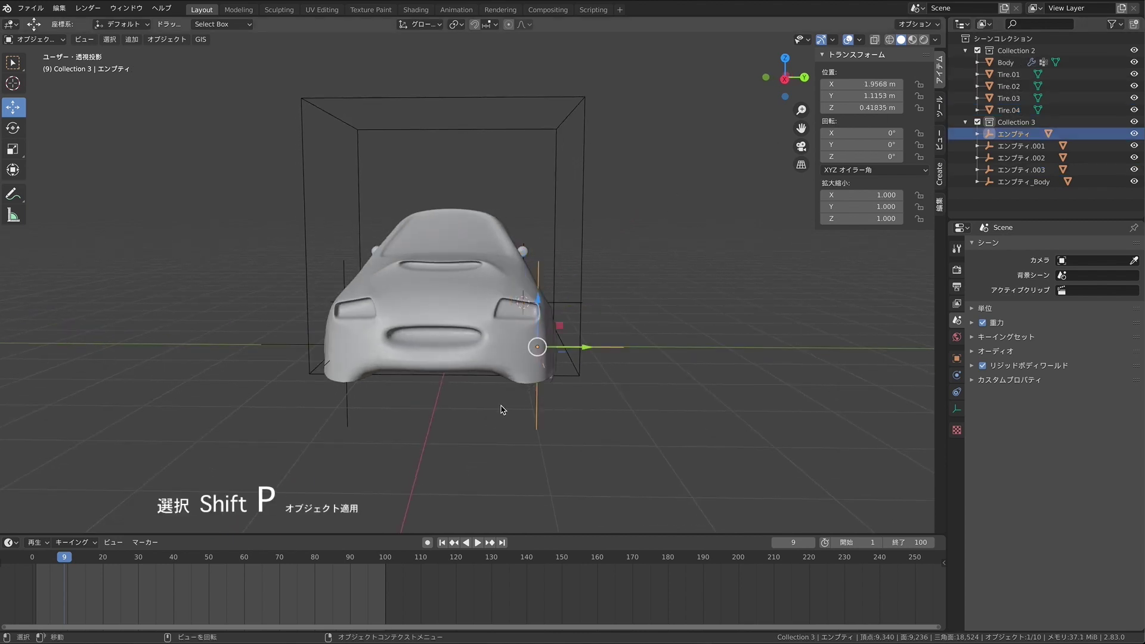
shift+click(348, 409)
middle_drag(372, 413, 275, 416)
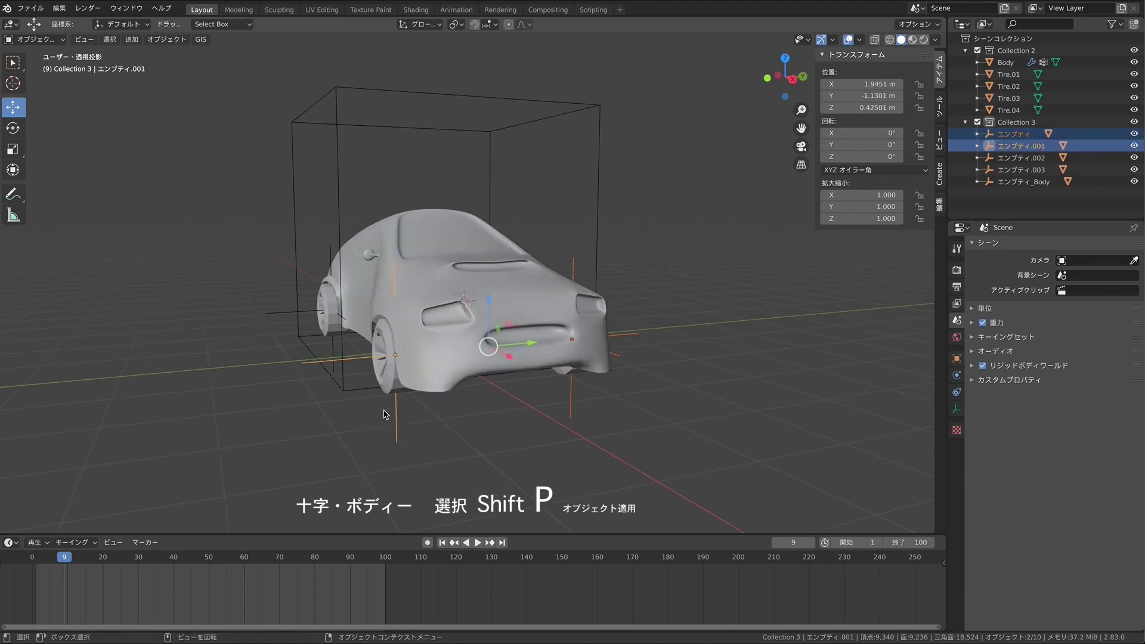
shift+click(276, 415)
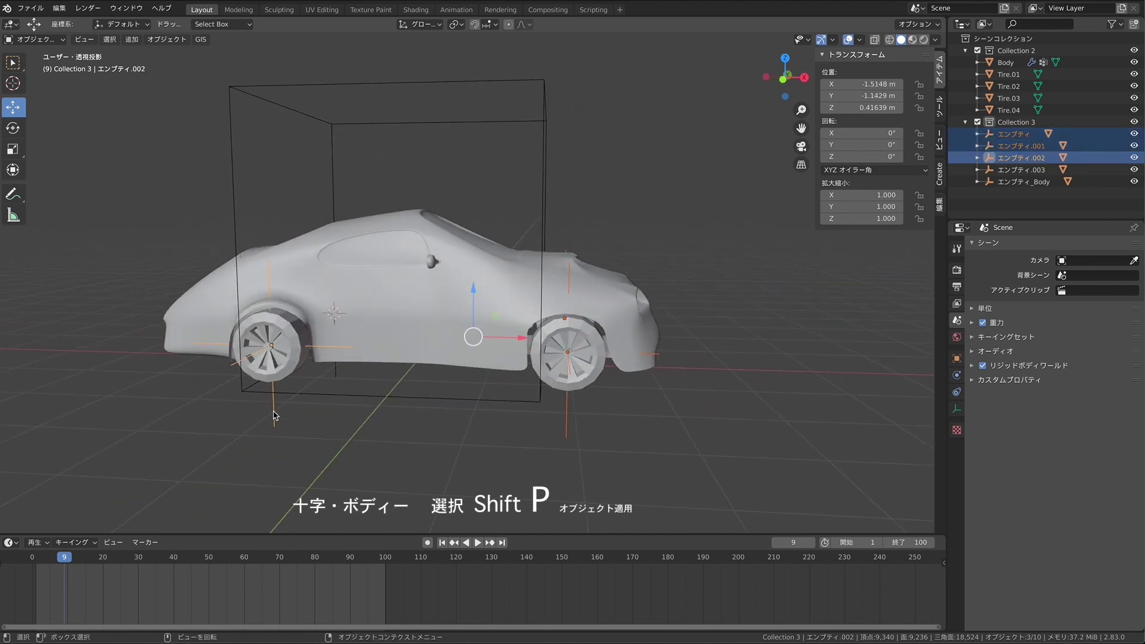
middle_drag(276, 416, 282, 423)
shift+click(346, 439)
mouse_move(350, 434)
middle_down()
mouse_move(401, 442)
mouse_move(639, 149)
mouse_move(626, 160)
middle_up()
shift+click(609, 120)
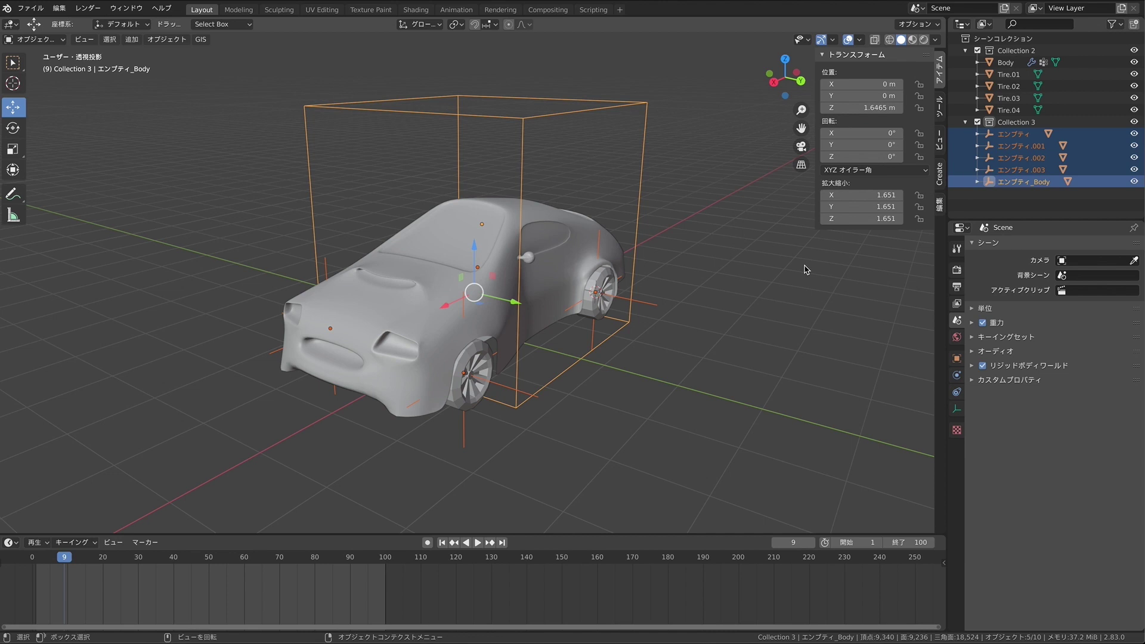
key(ctrl+p)
click(806, 269)
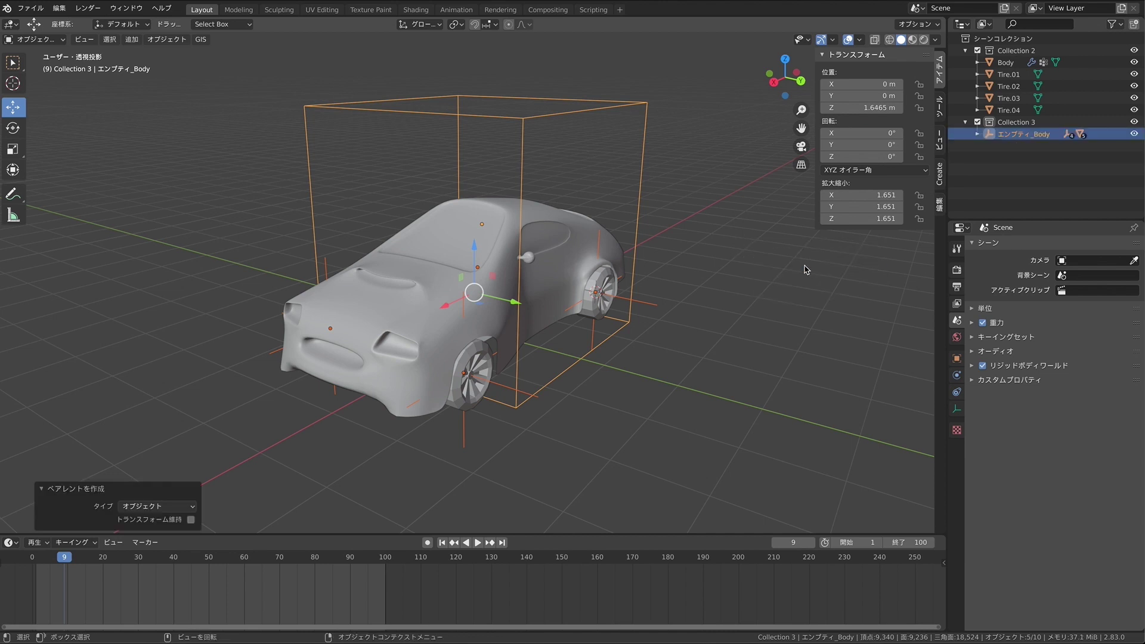
Step: Test-move エンプティ_Body to confirm the whole car follows, cancel, then view from top orthographic
click(806, 269)
click(525, 127)
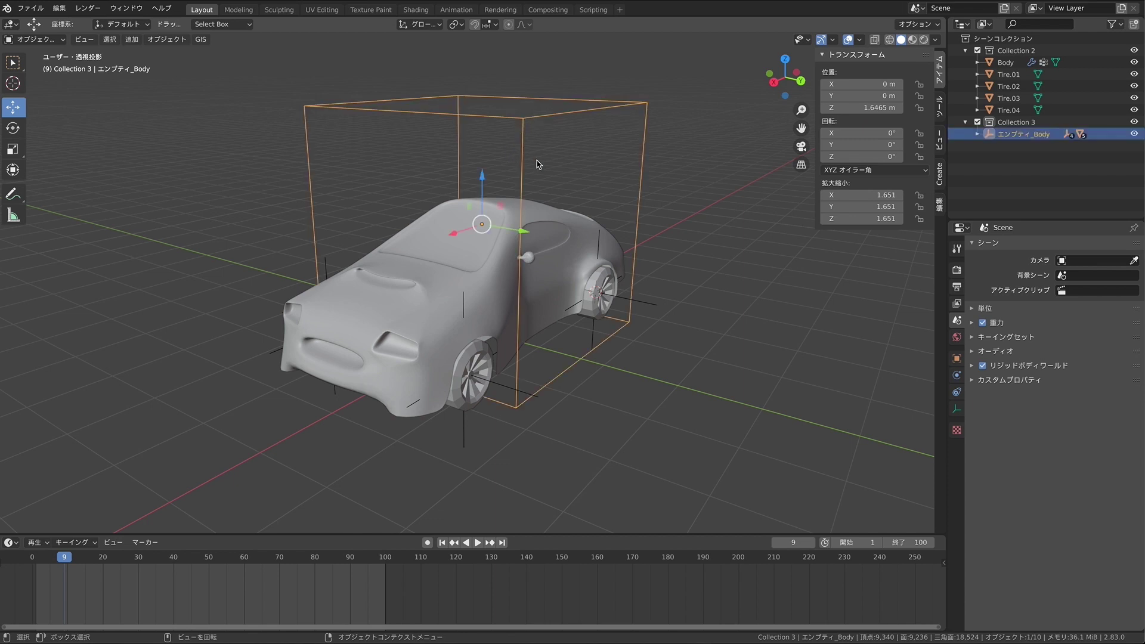
middle_drag(539, 164, 539, 164)
drag(514, 187, 505, 190)
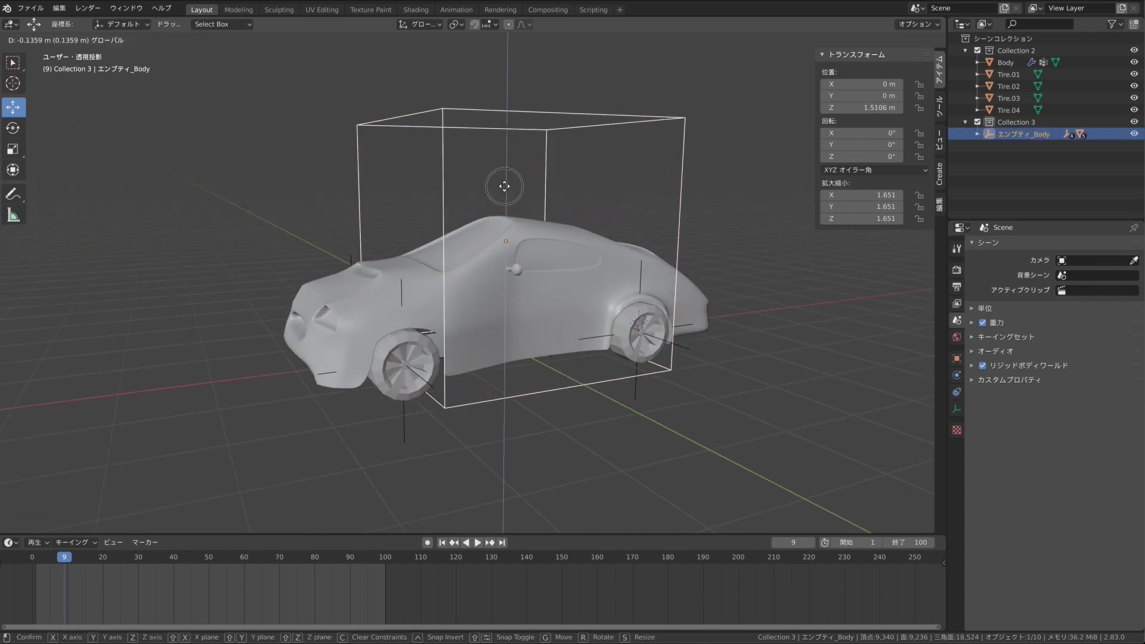
right_click(503, 182)
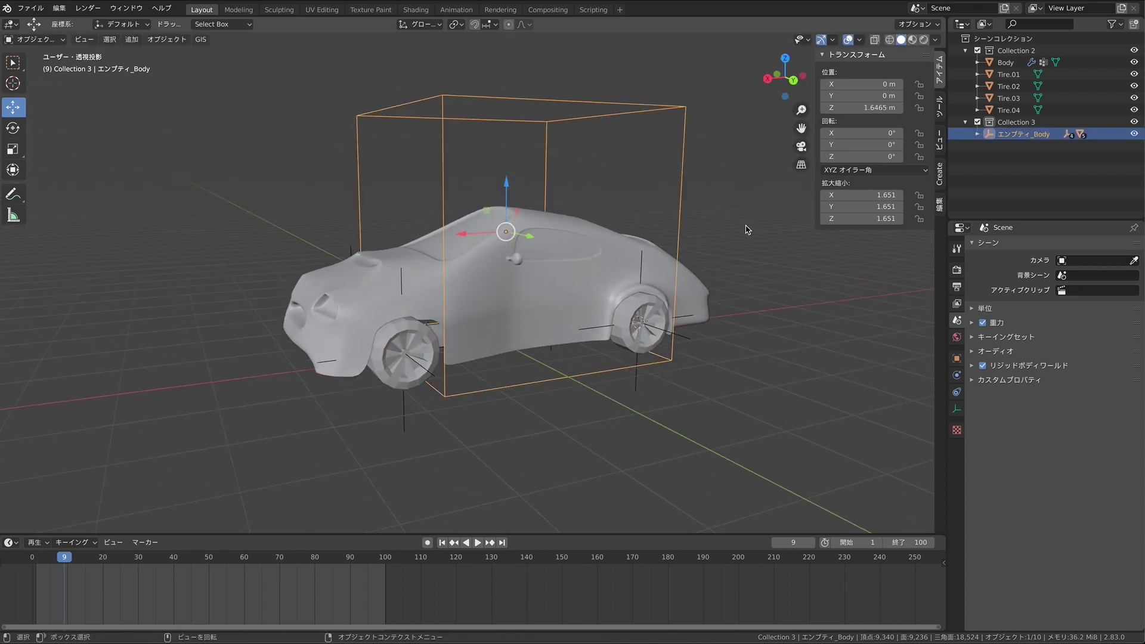
middle_drag(747, 229, 747, 230)
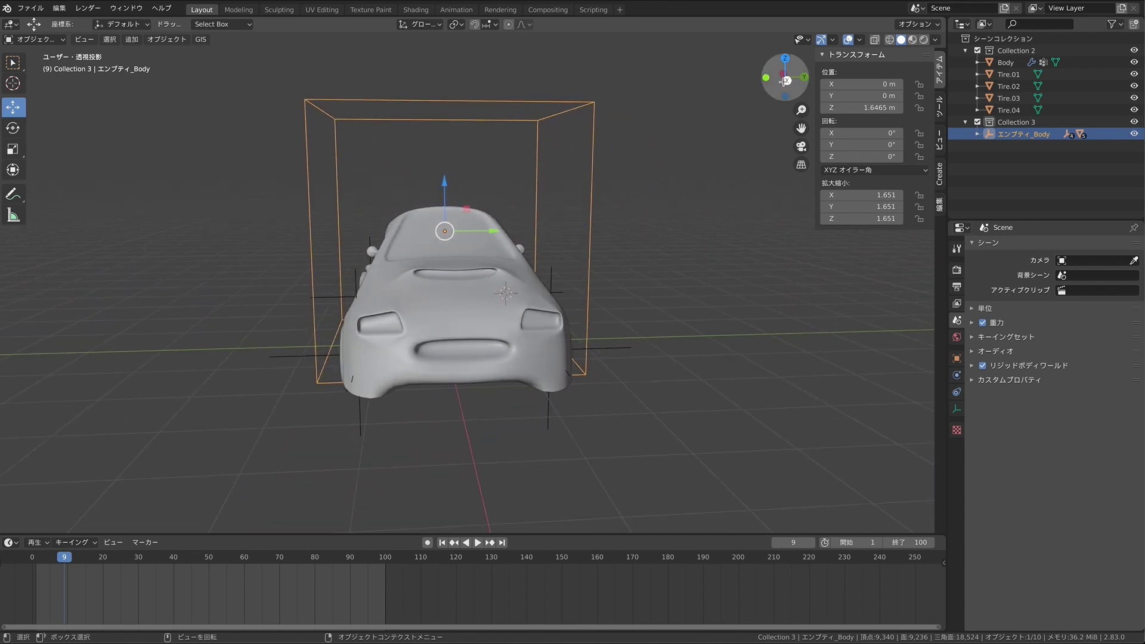
click(786, 59)
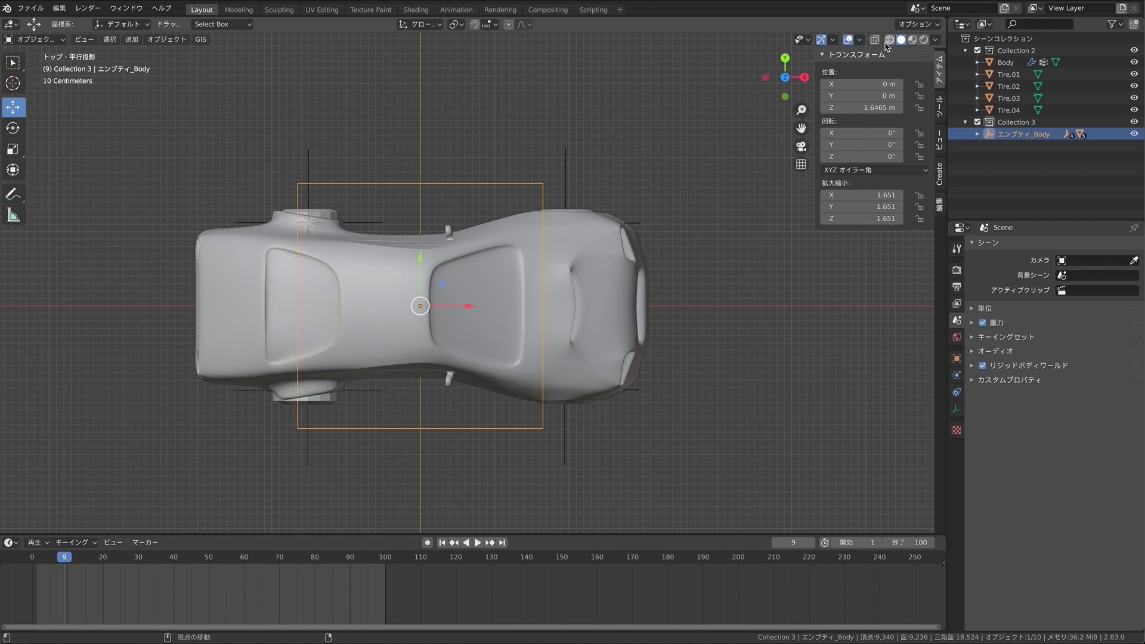
Step: Switch to wireframe and set the 3D Cursor location X, Y and Z to 0 m
click(890, 39)
key(alt+a)
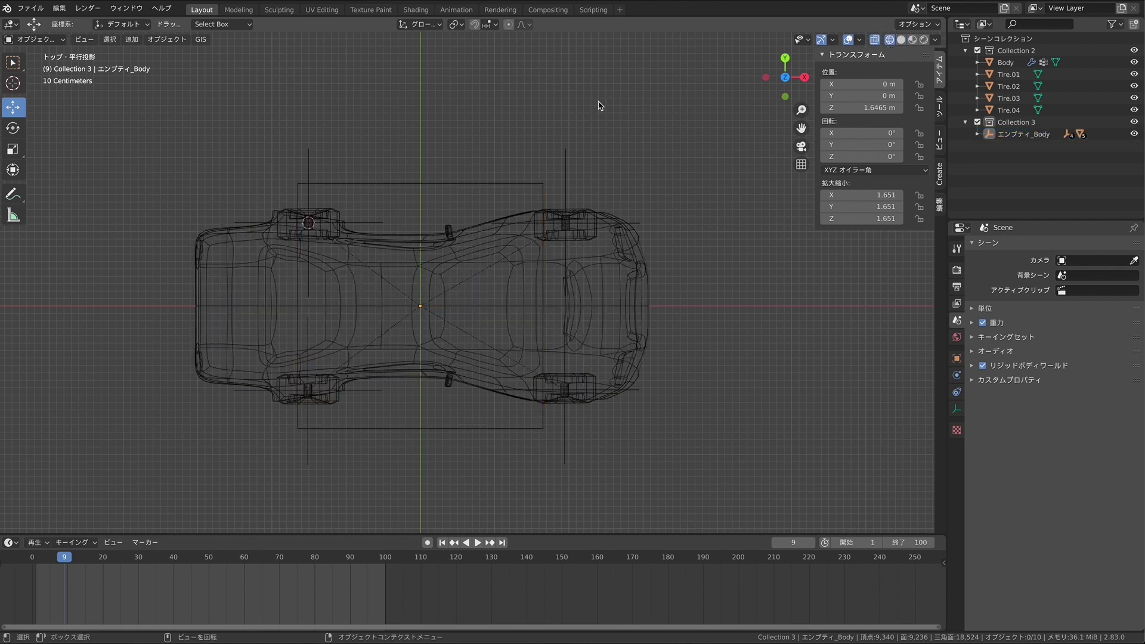
click(940, 113)
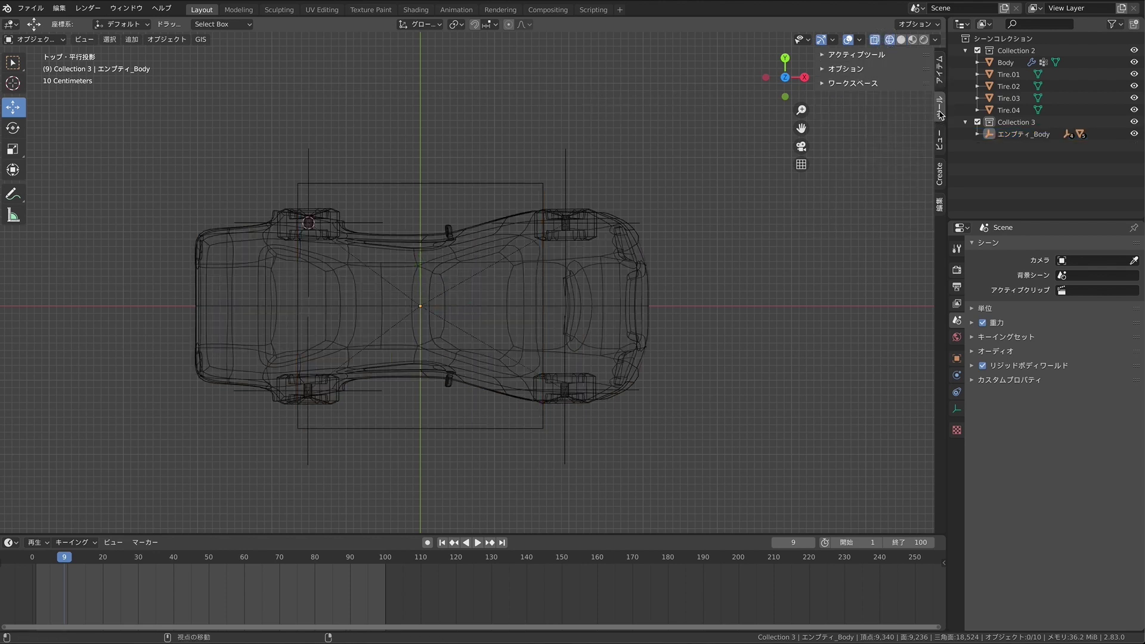
click(941, 132)
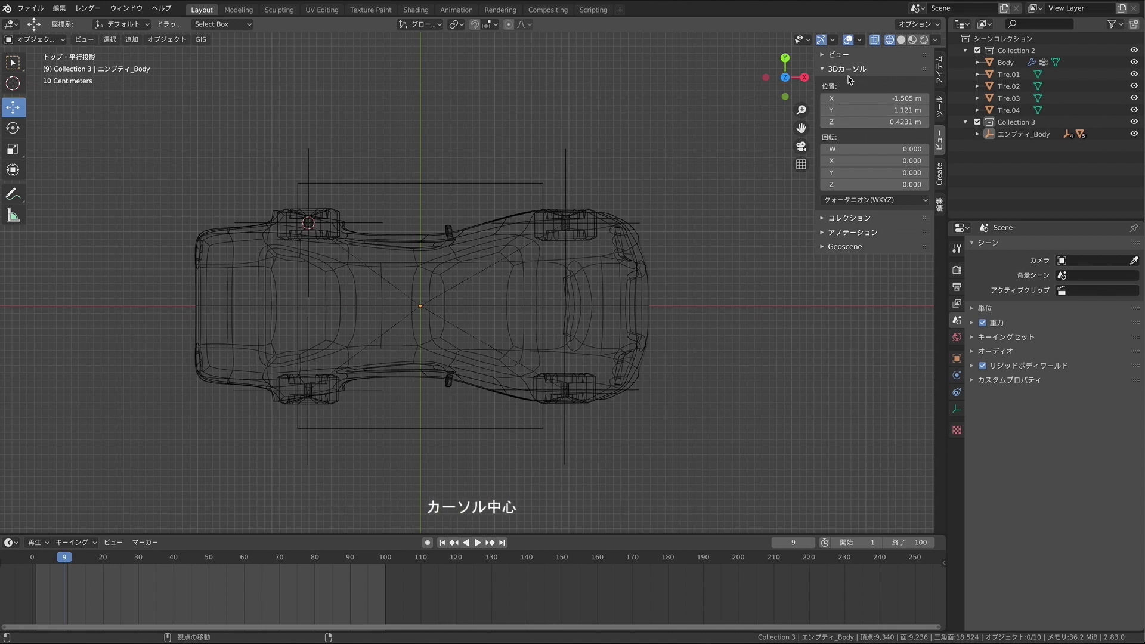
click(900, 97)
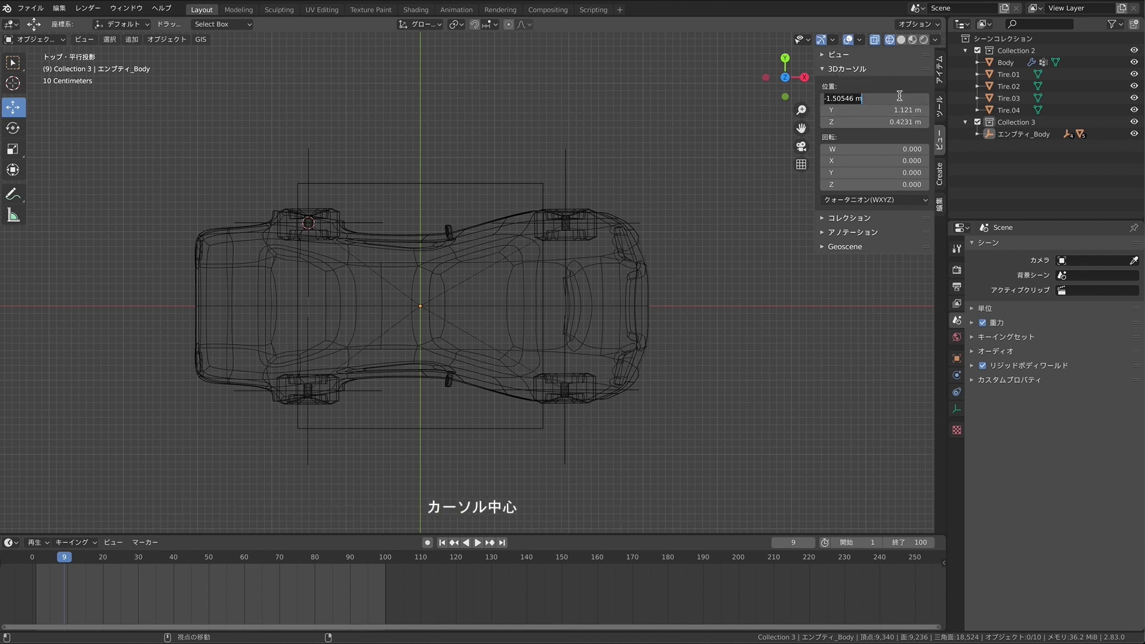
text(0)
key(Return)
click(903, 110)
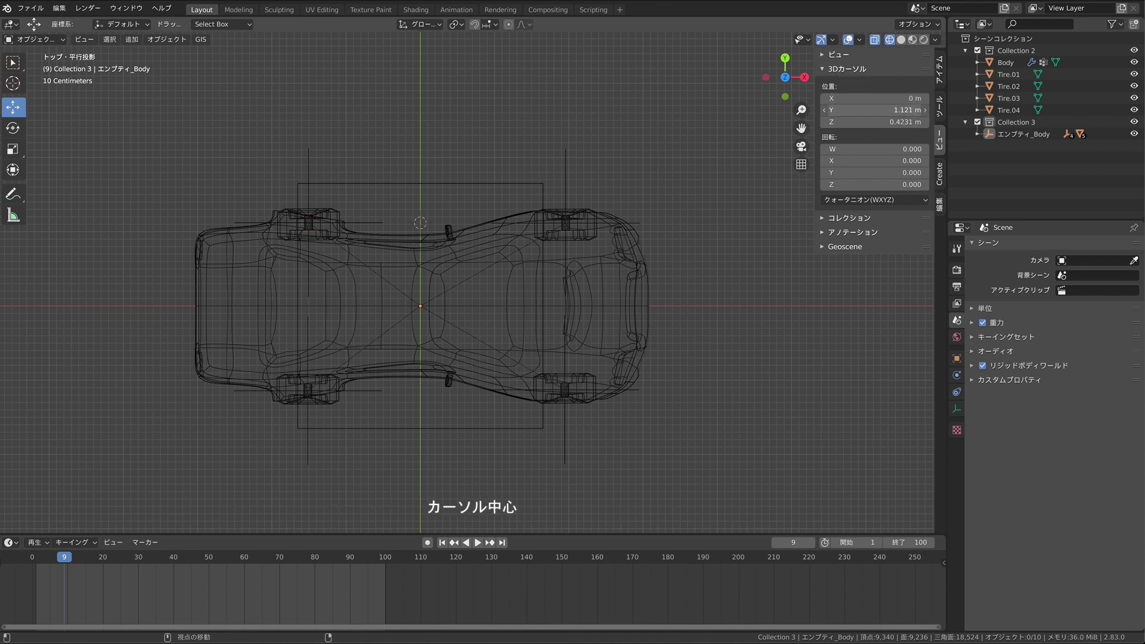
key(Return)
click(900, 122)
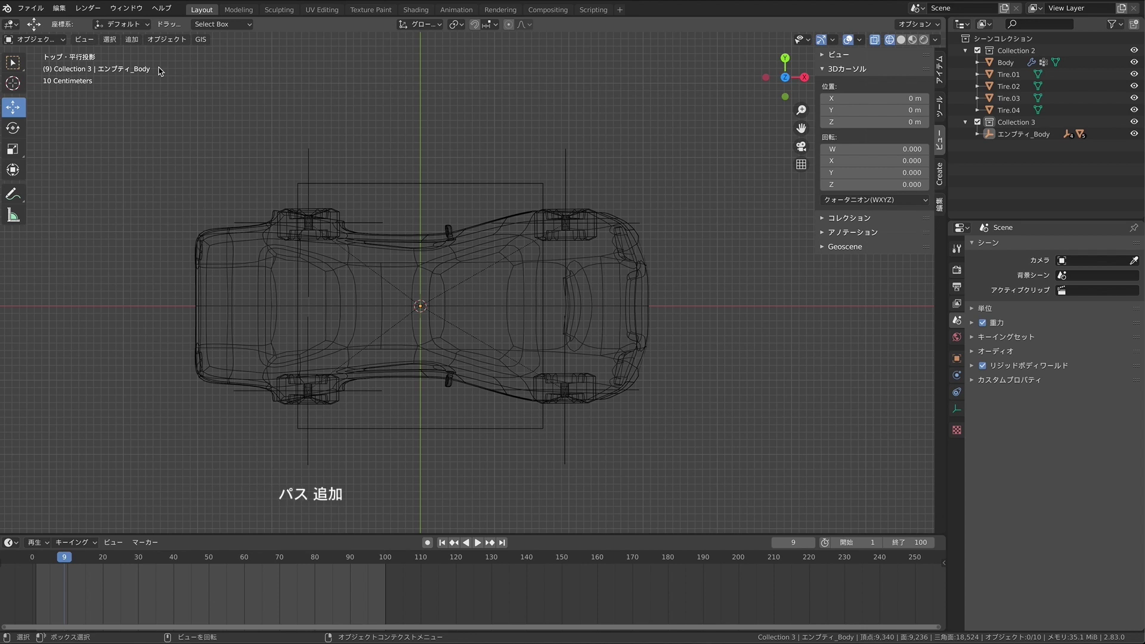
click(132, 39)
mouse_move(153, 64)
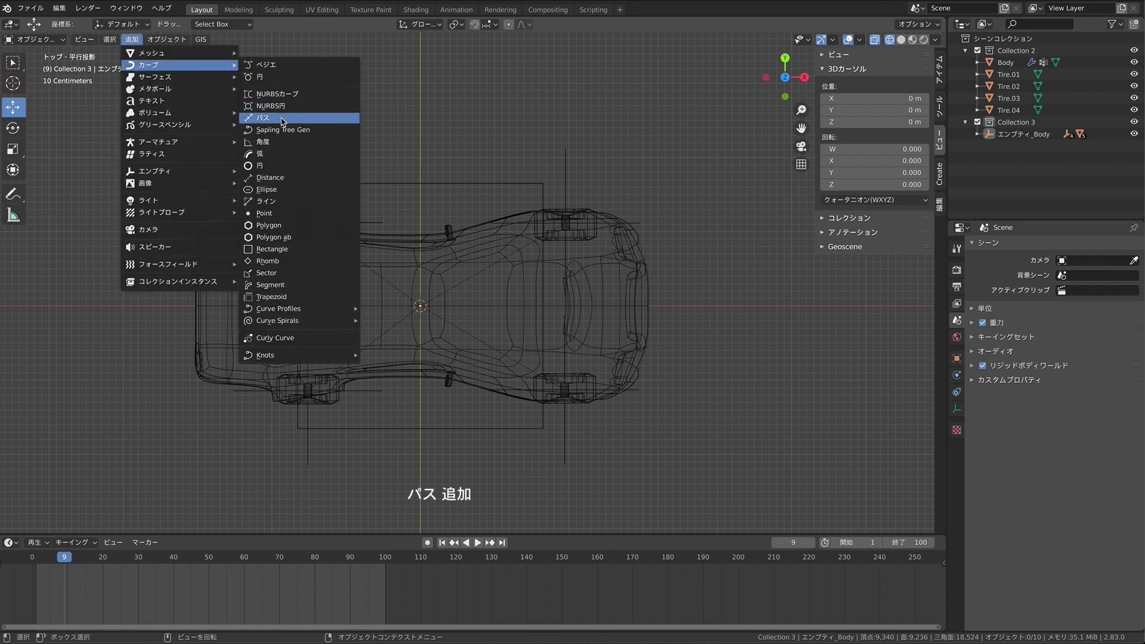
Step: Add a NURBS path at the origin and move it into a new collection named Collection 4
click(282, 119)
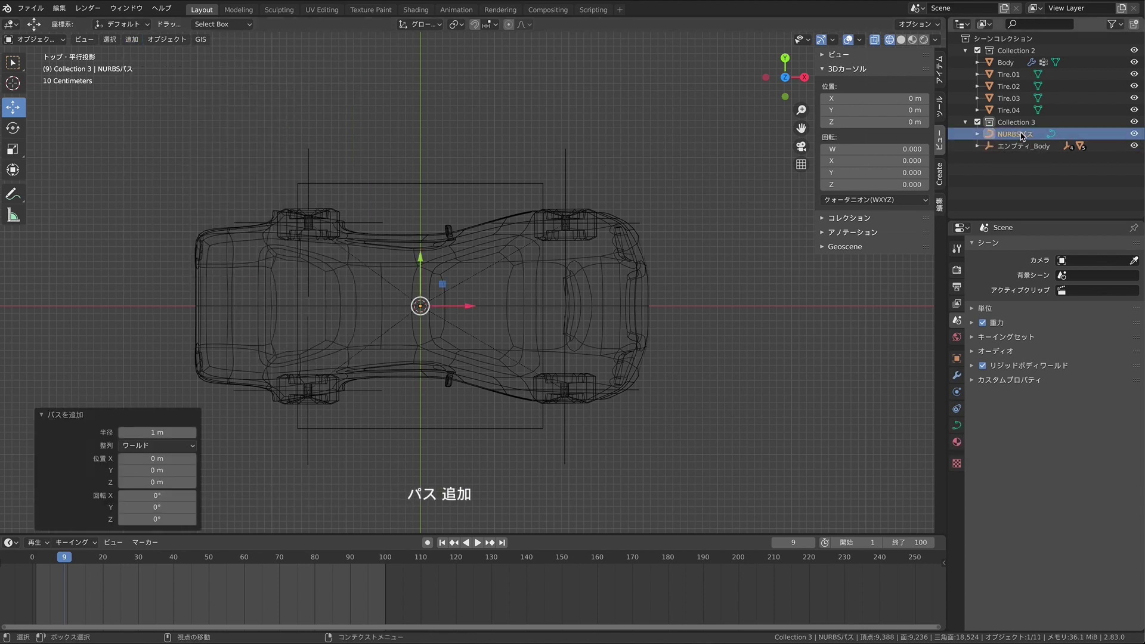
drag(1022, 141, 1014, 122)
right_click(1012, 183)
click(1013, 182)
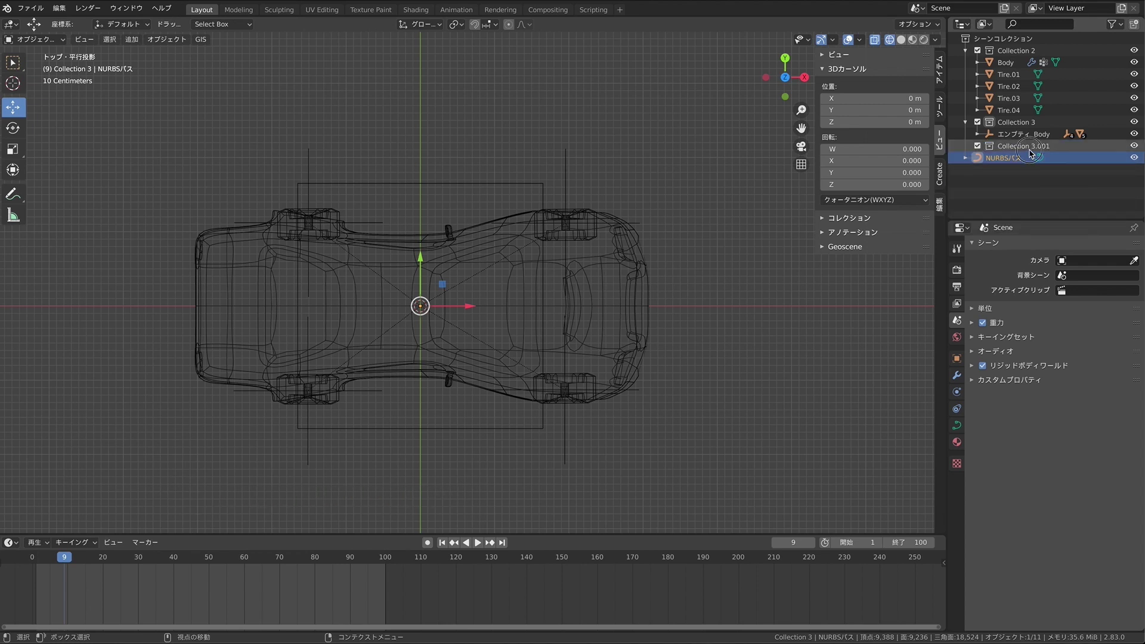
click(1031, 152)
double_click(1031, 151)
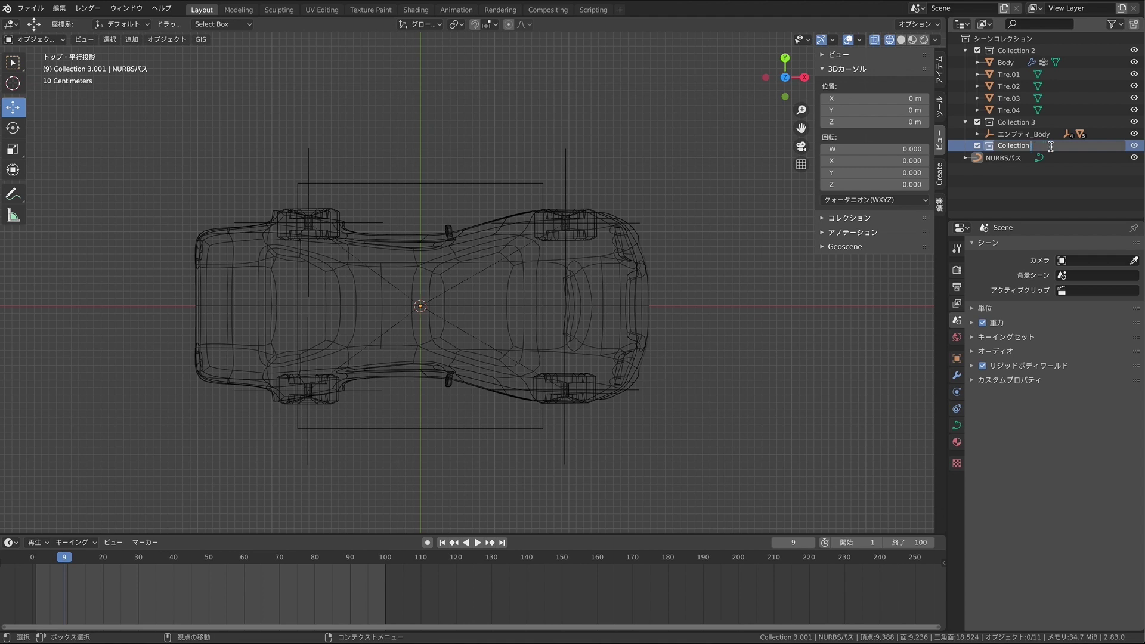
text(4)
key(Return)
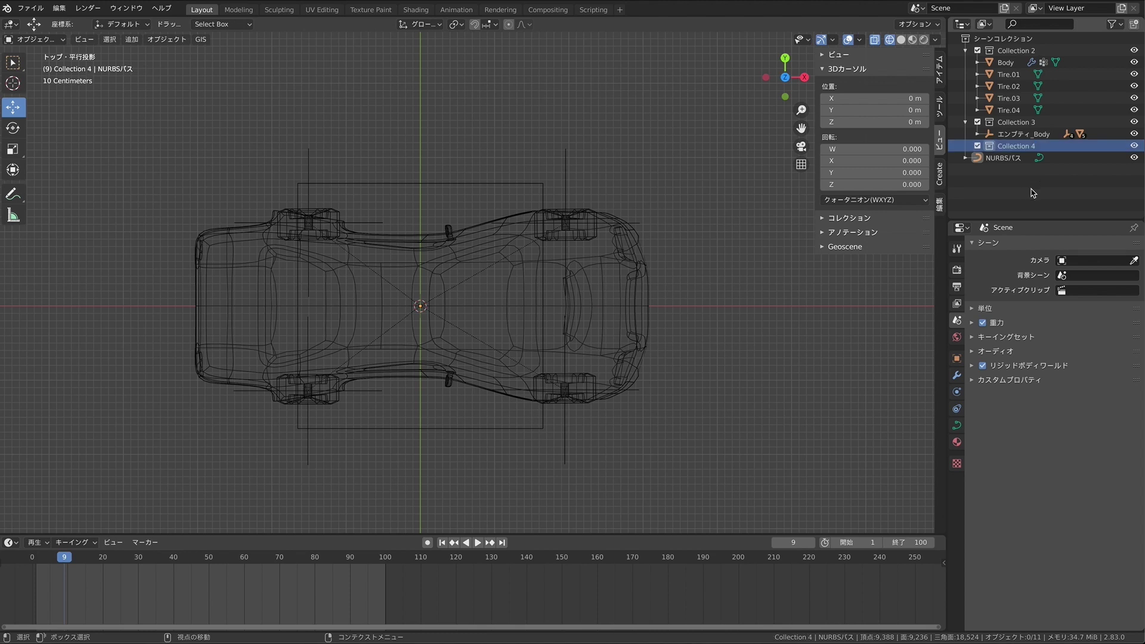
drag(1006, 158, 1010, 151)
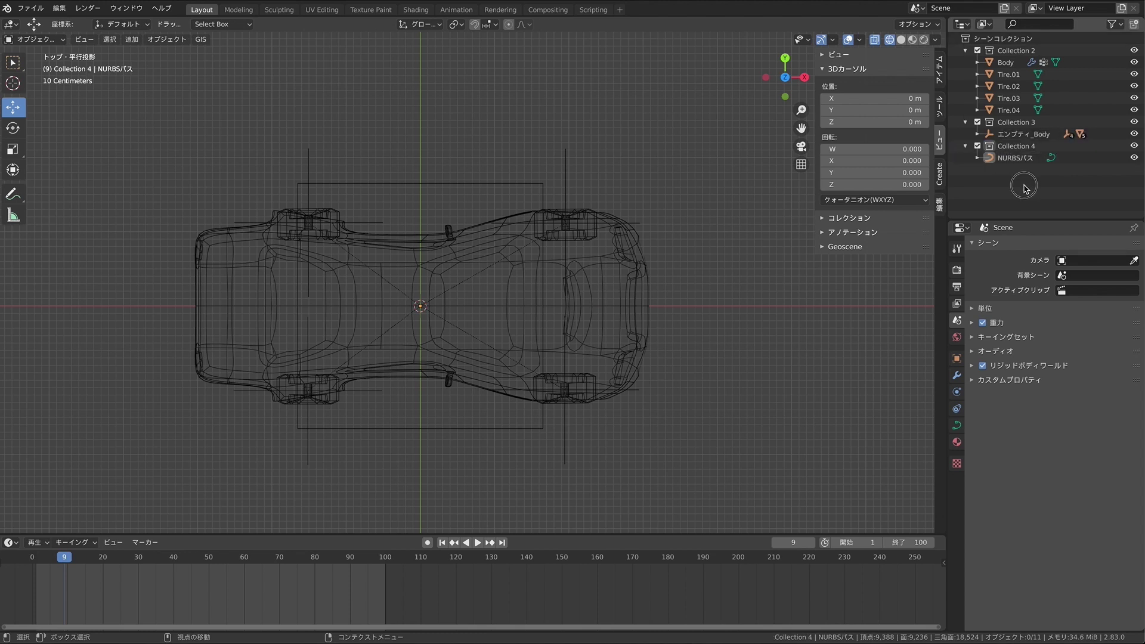
click(1023, 159)
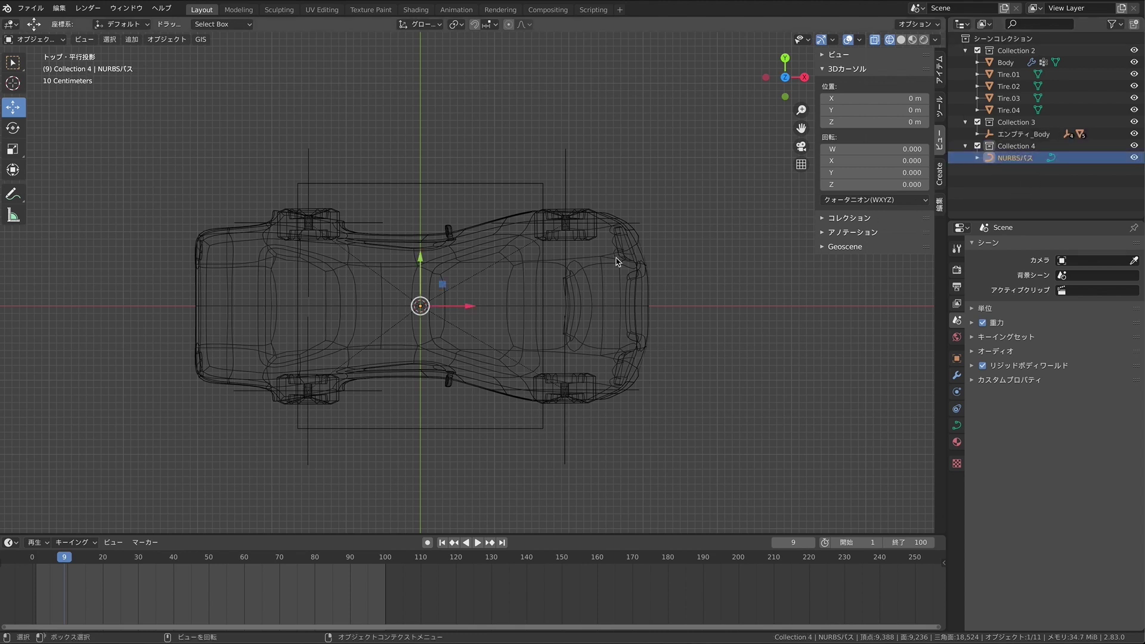
Step: In Edit Mode, move the path's right end point 6.9003 m along X
click(35, 39)
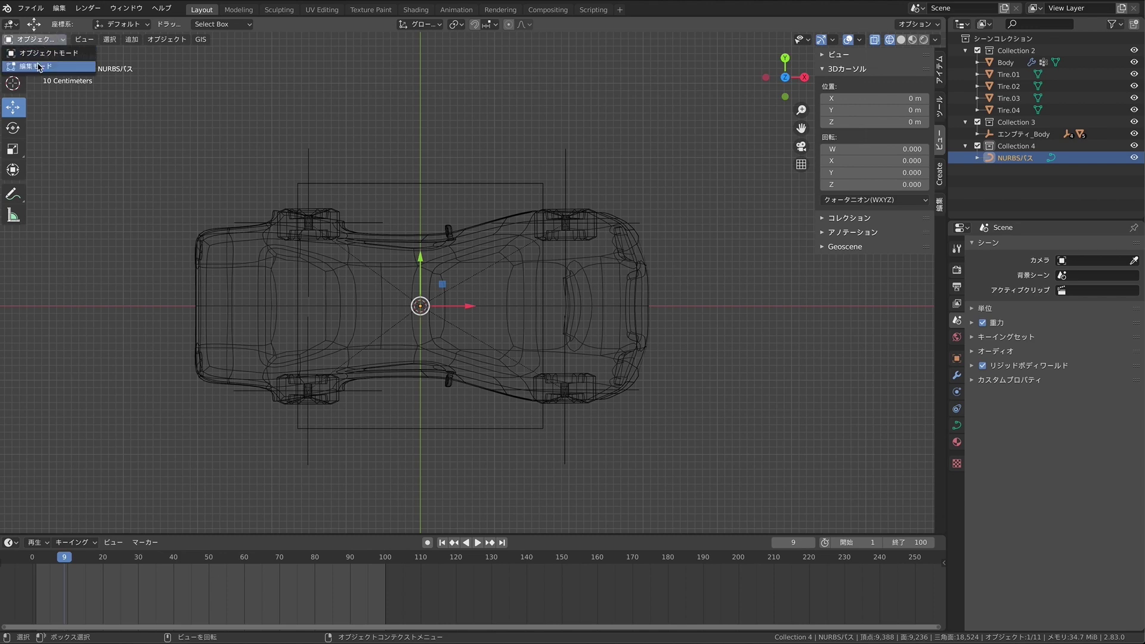
click(35, 64)
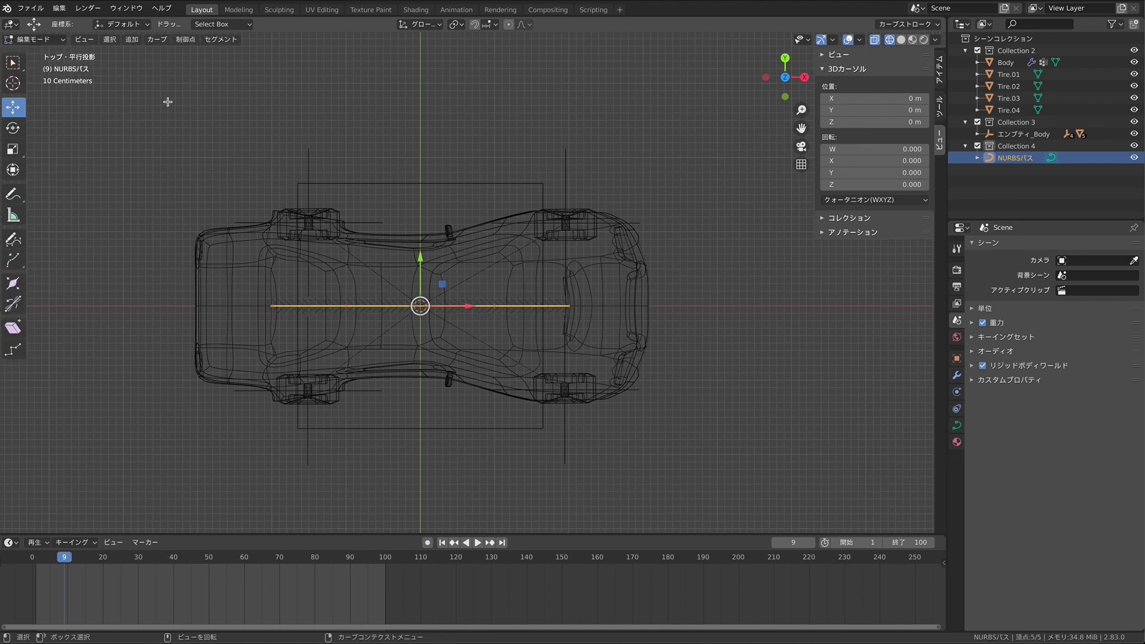
click(569, 307)
middle_drag(678, 307, 678, 307)
drag(801, 110, 596, 186)
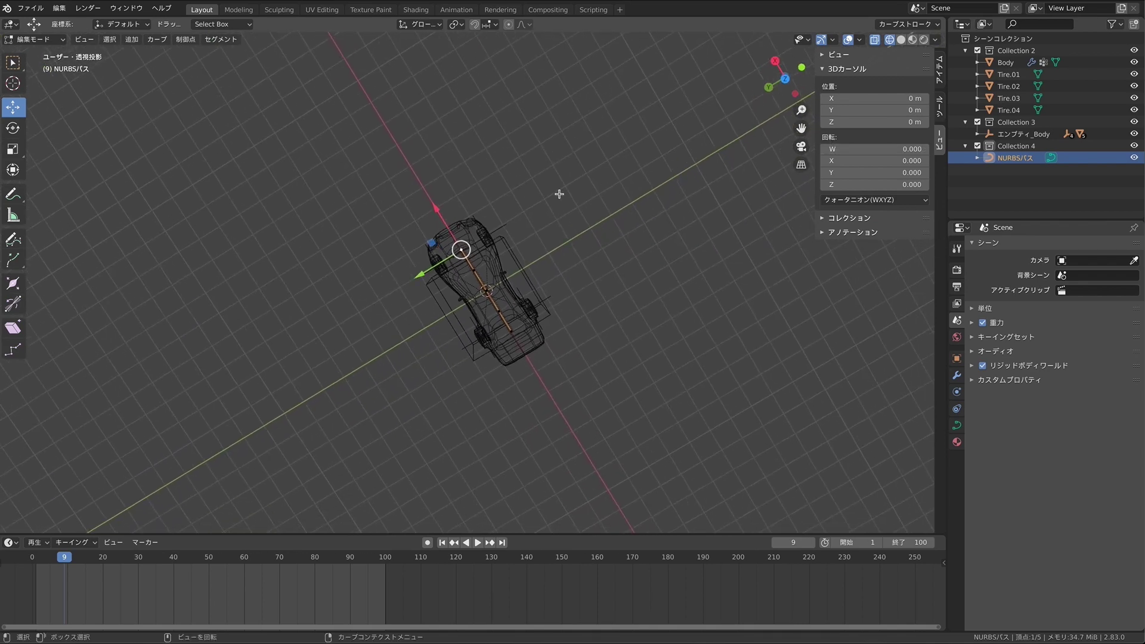
drag(454, 220, 349, 71)
middle_drag(507, 121, 504, 118)
Step: Check the Rigid Body World and curve settings, then return to Object Mode
middle_drag(563, 230, 563, 230)
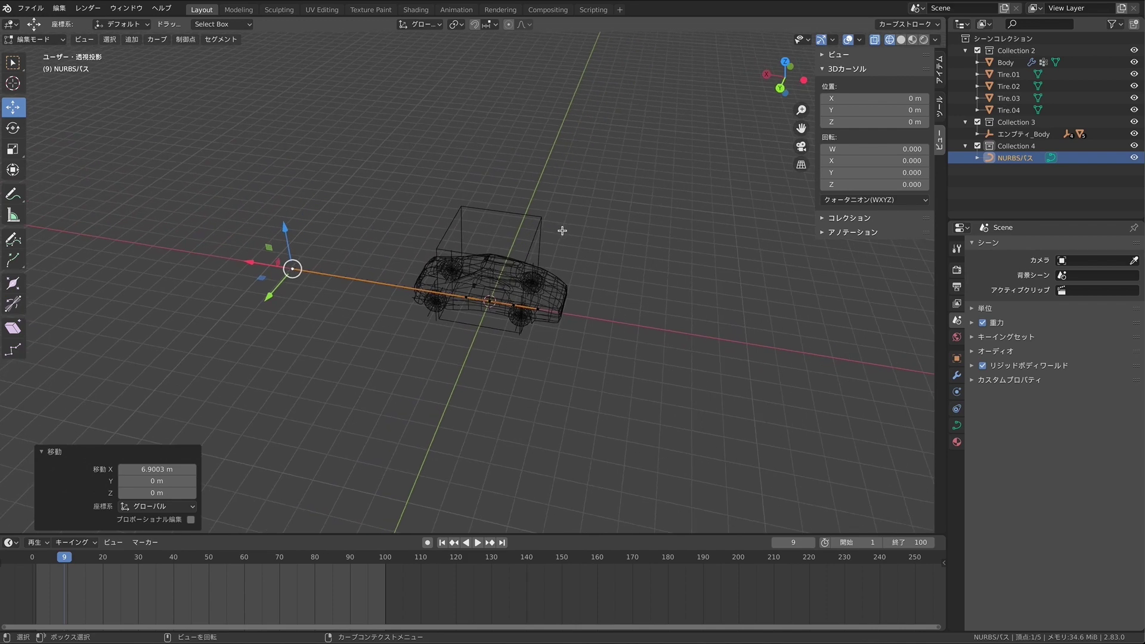
click(973, 366)
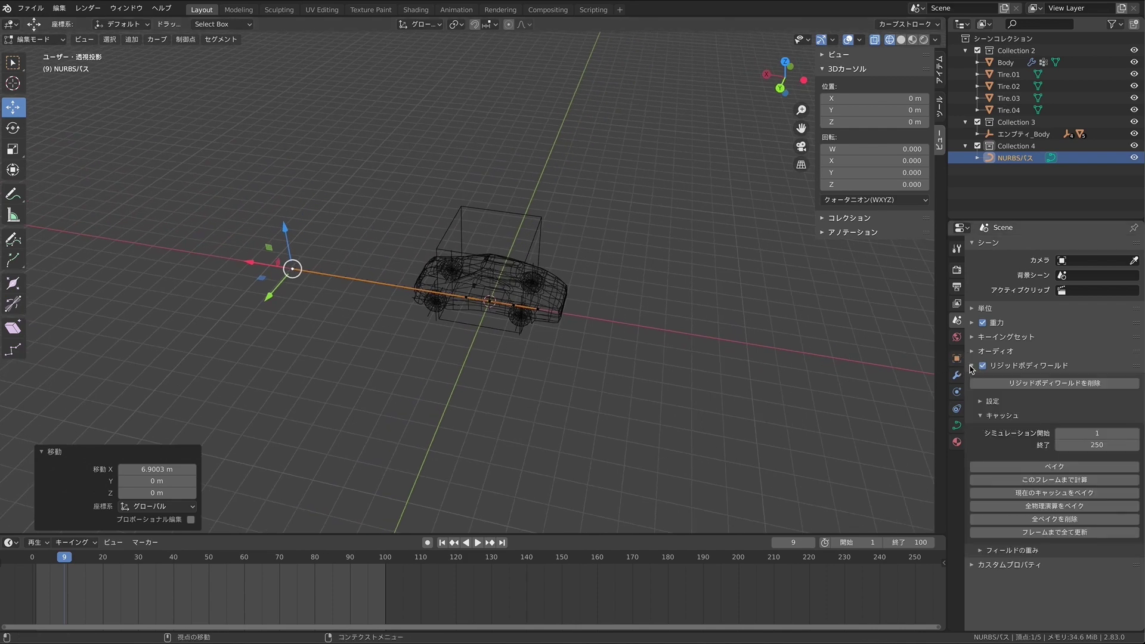
click(972, 366)
middle_drag(628, 308, 629, 309)
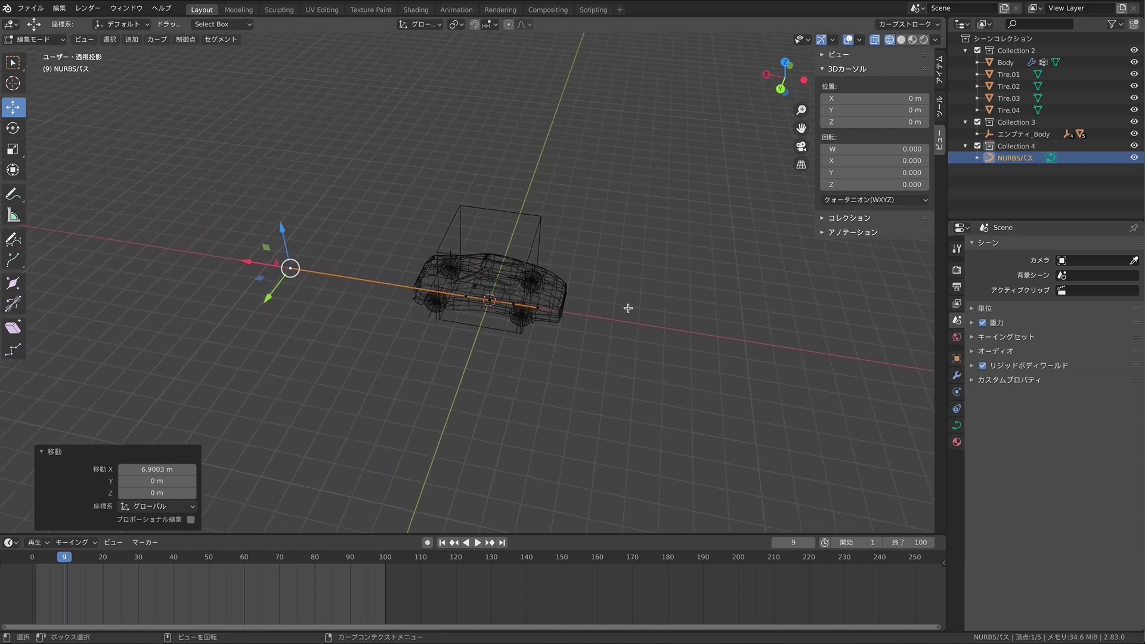
click(958, 426)
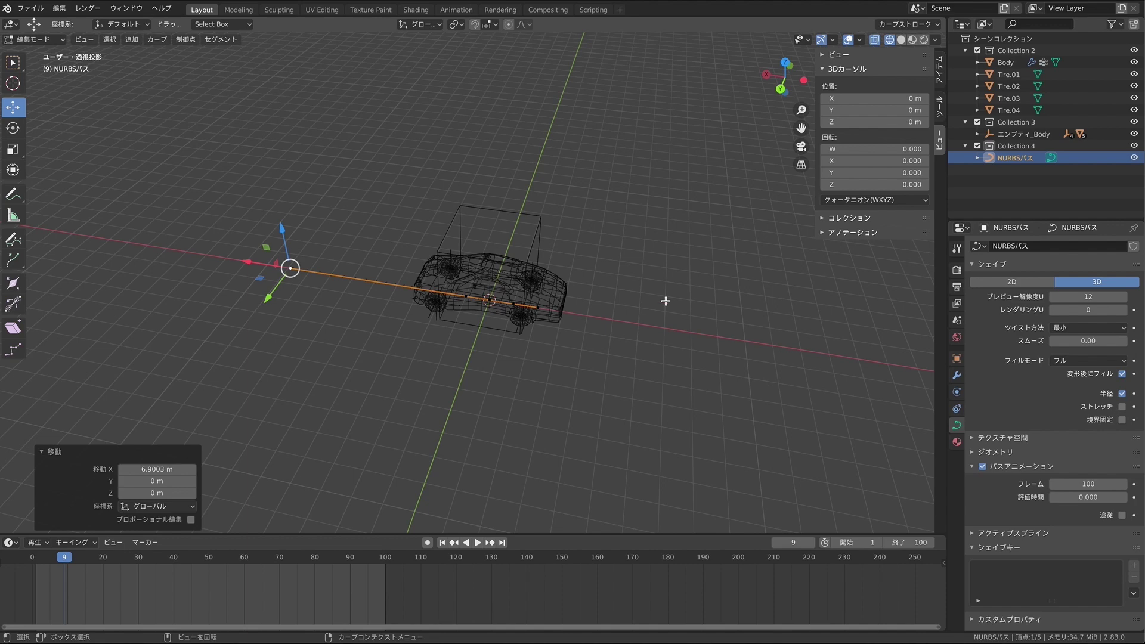
middle_drag(664, 299, 665, 301)
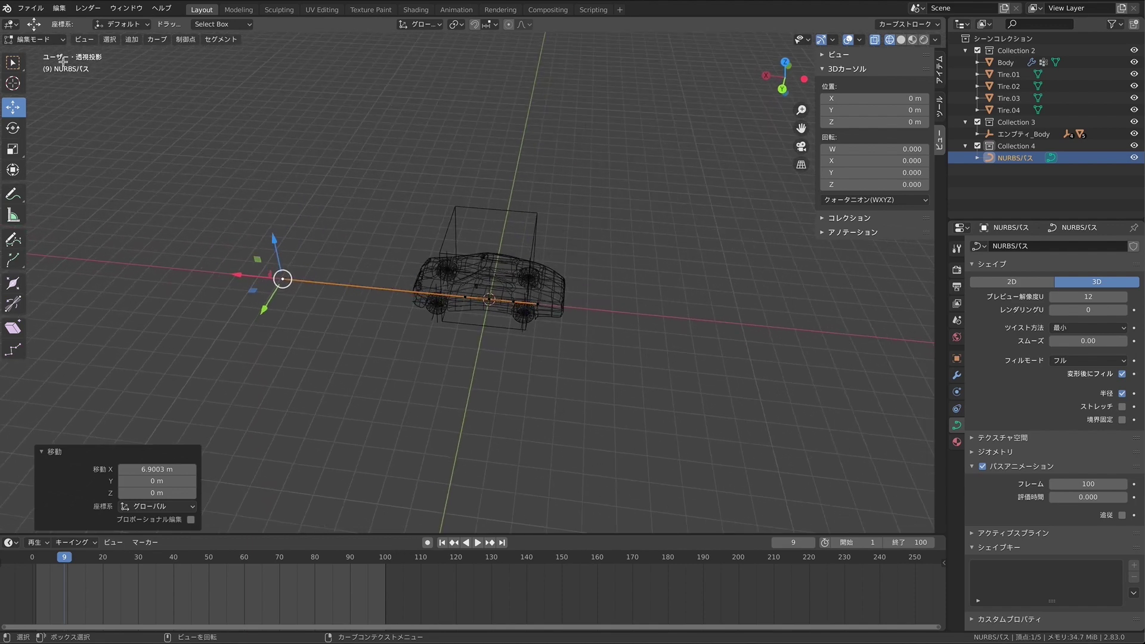
click(36, 39)
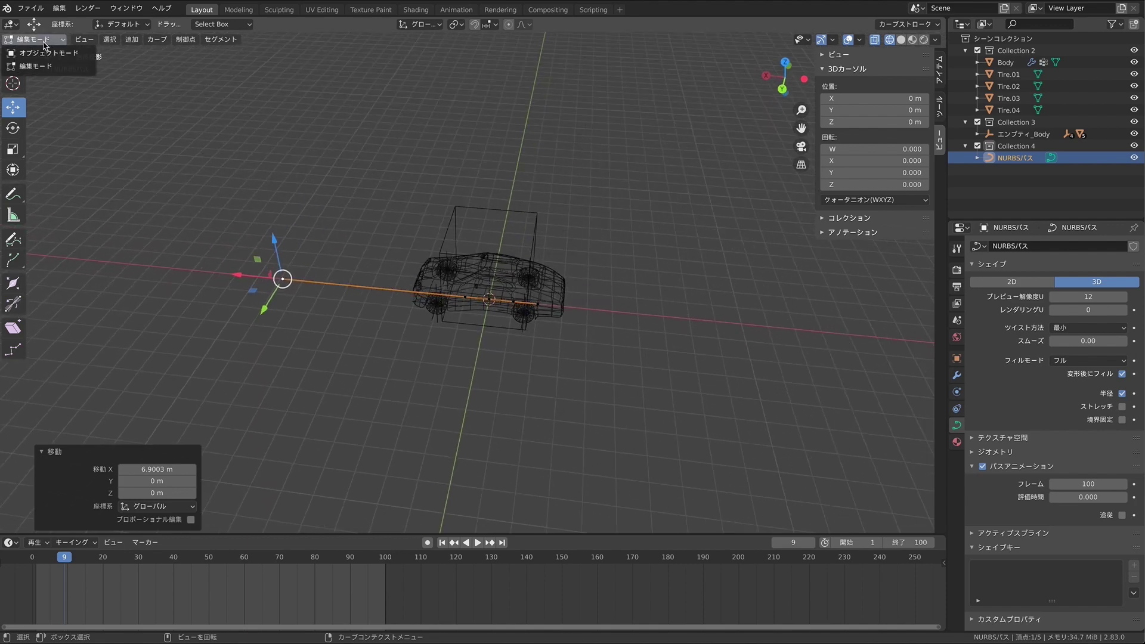
Step: Parent エンプティ_Body to the NURBS path using Follow Path
click(534, 232)
shift+click(376, 294)
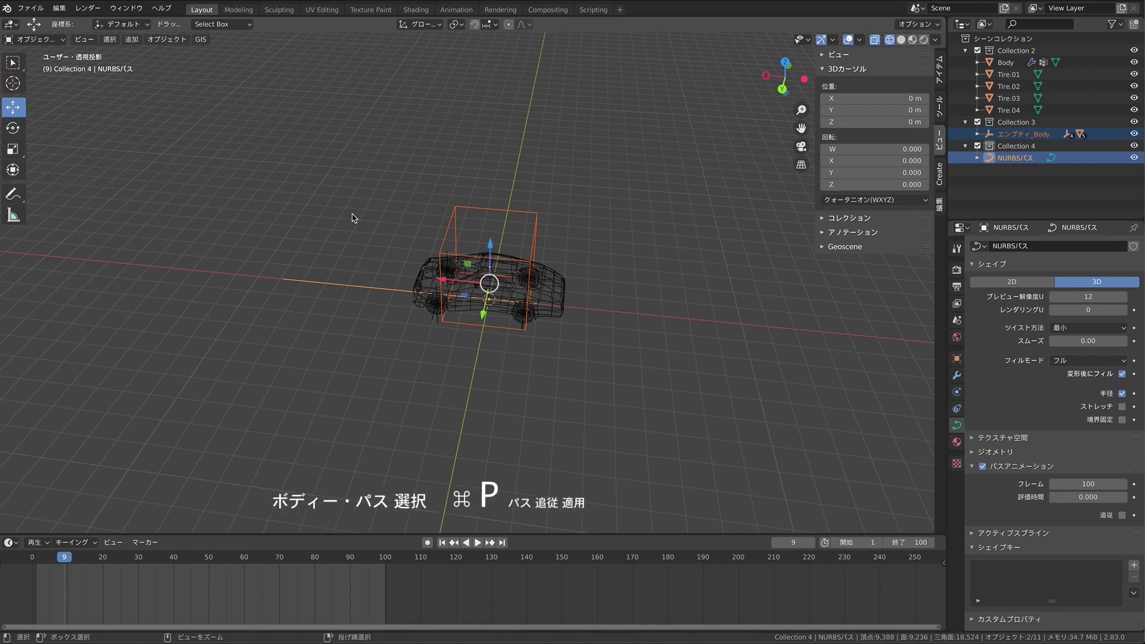
key(ctrl+p)
click(338, 263)
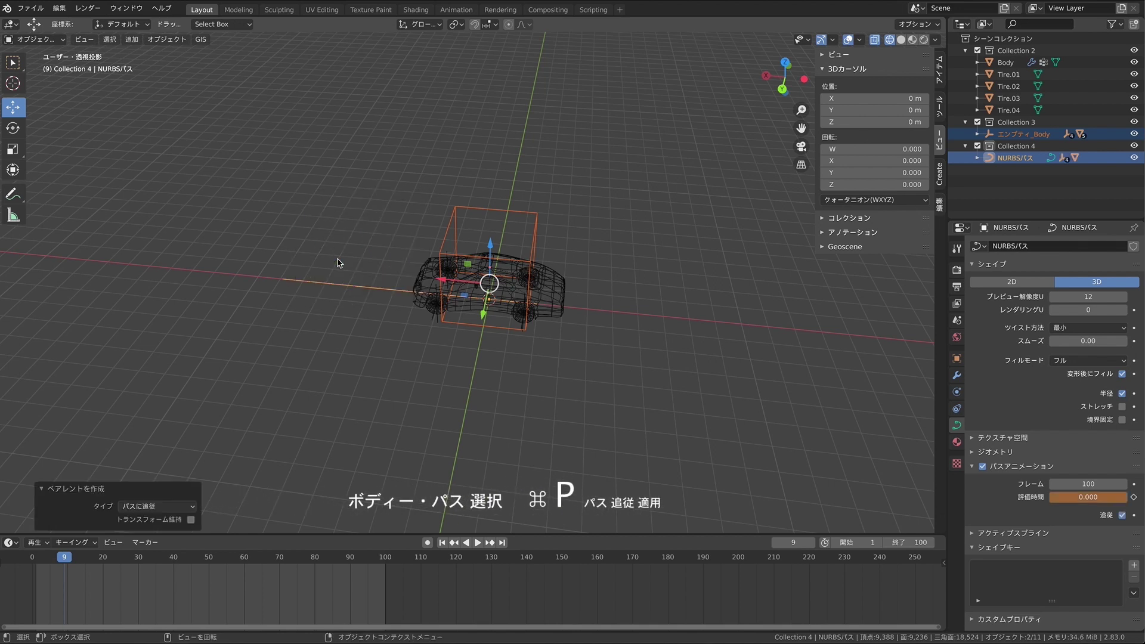
Step: Play the path-following animation, rewind to frame 0, and switch to solid shading
key(space)
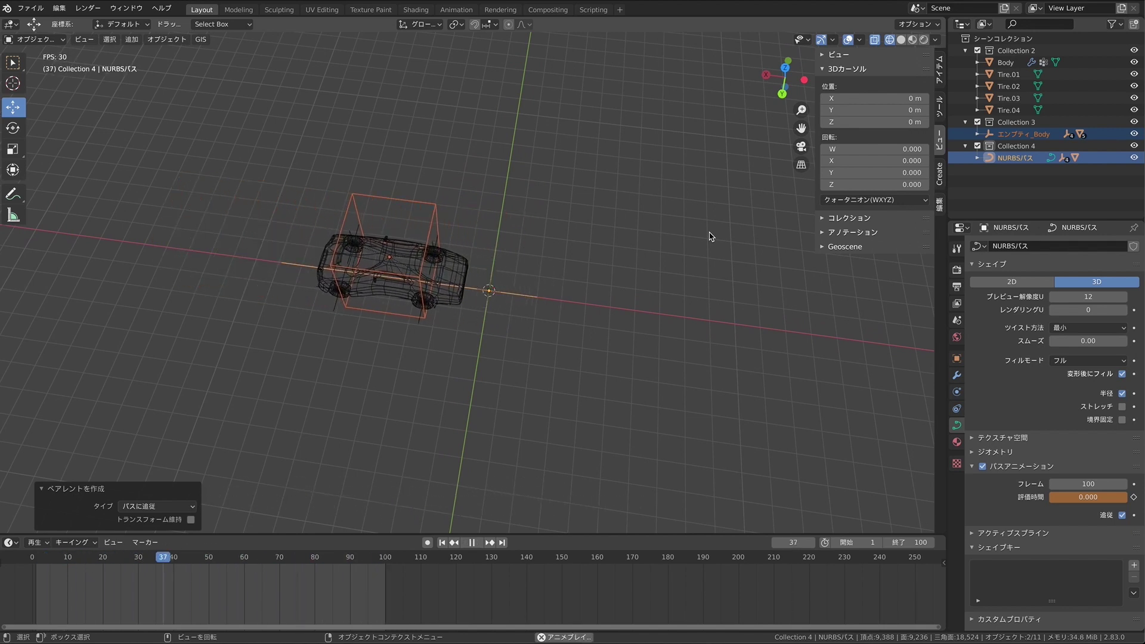
key(space)
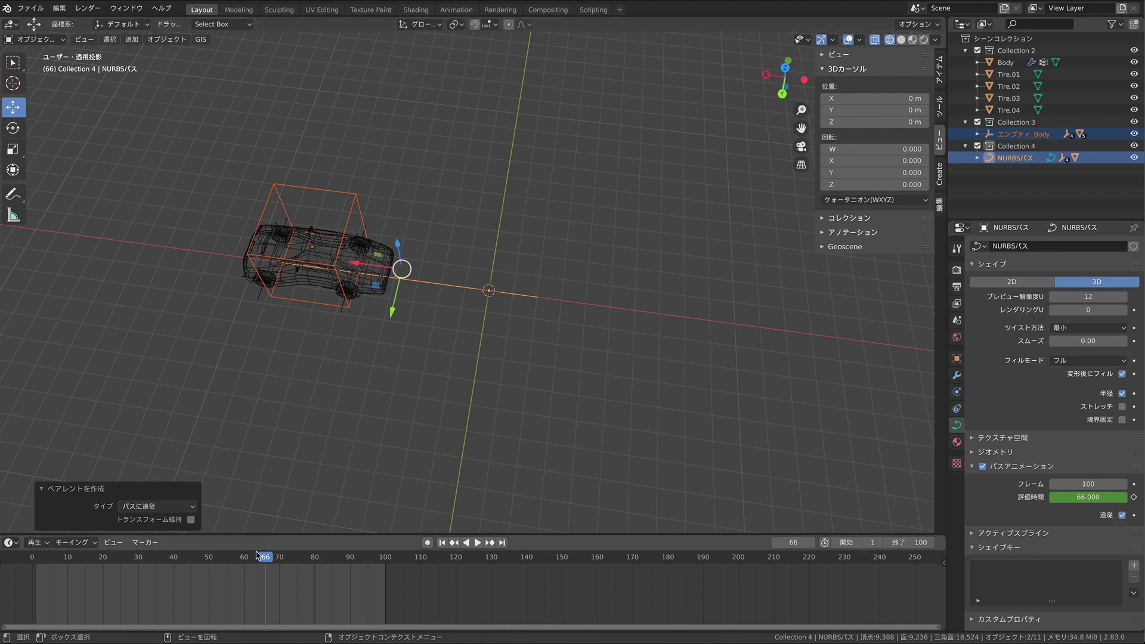
drag(203, 558, 32, 558)
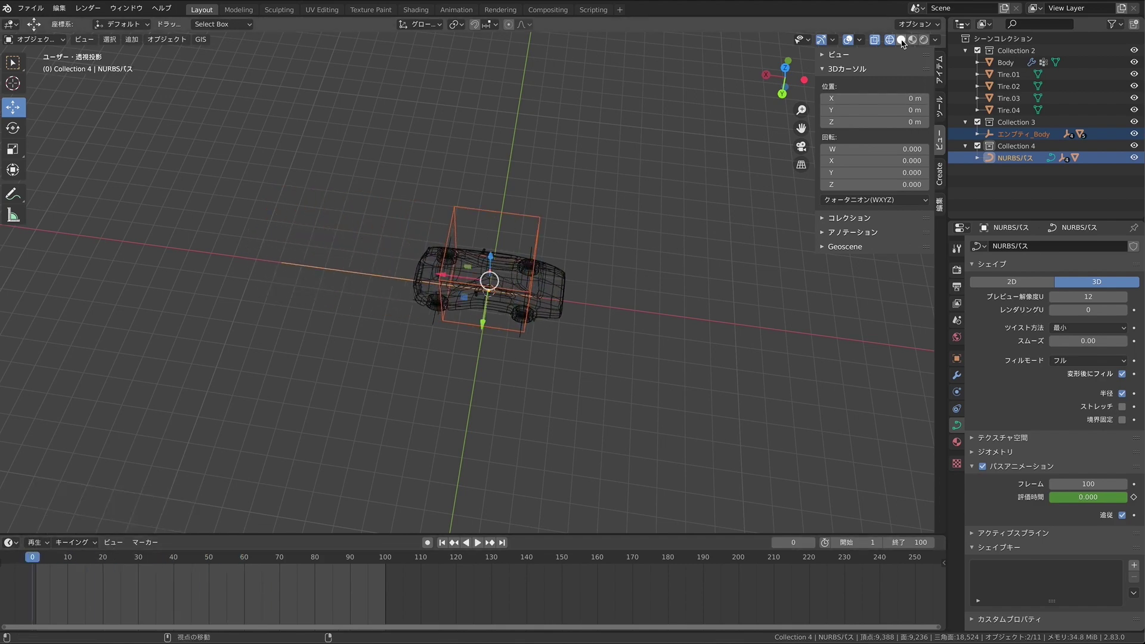
key(shift+z)
middle_drag(634, 161, 634, 161)
Step: Replay the animation, return to the first frame, and select the front-wheel empty
key(space)
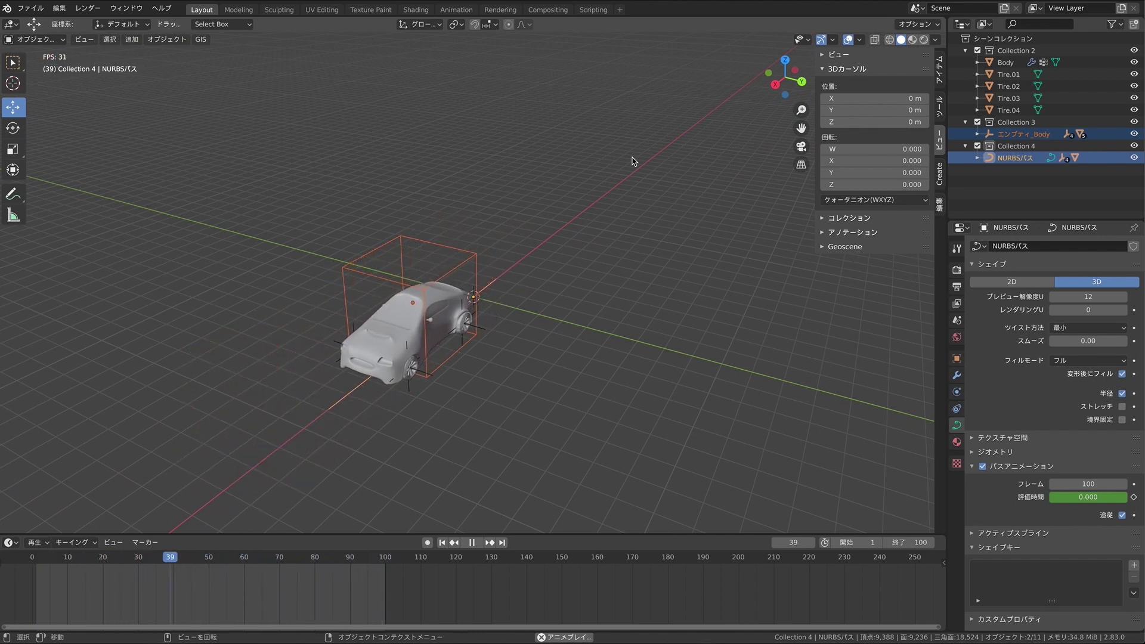
key(space)
key(shift+ctrl+space)
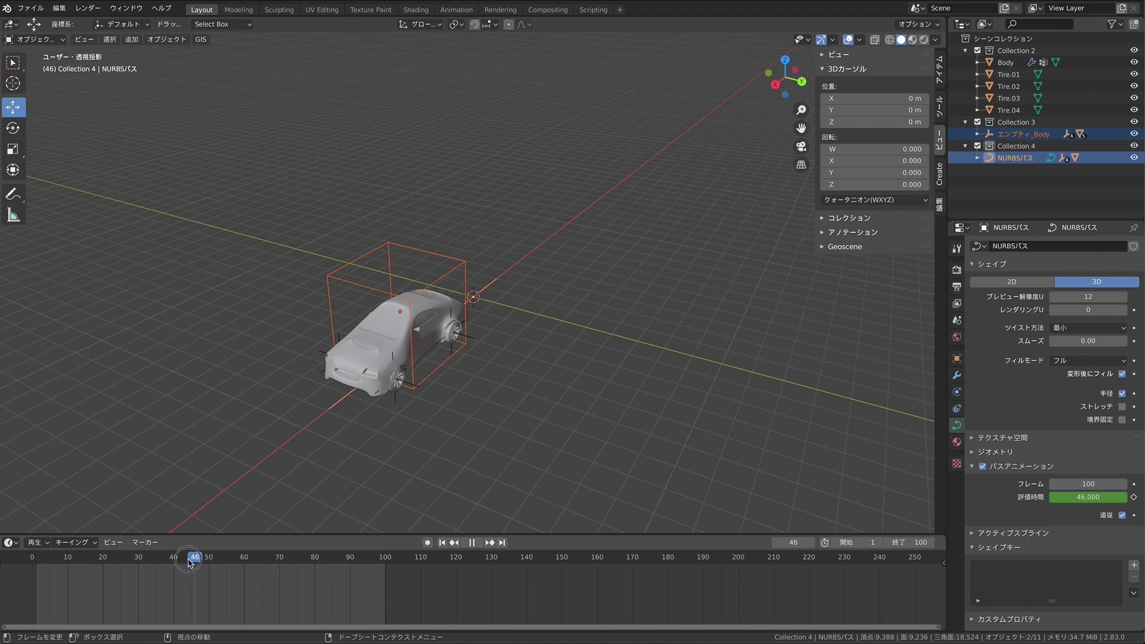
key(space)
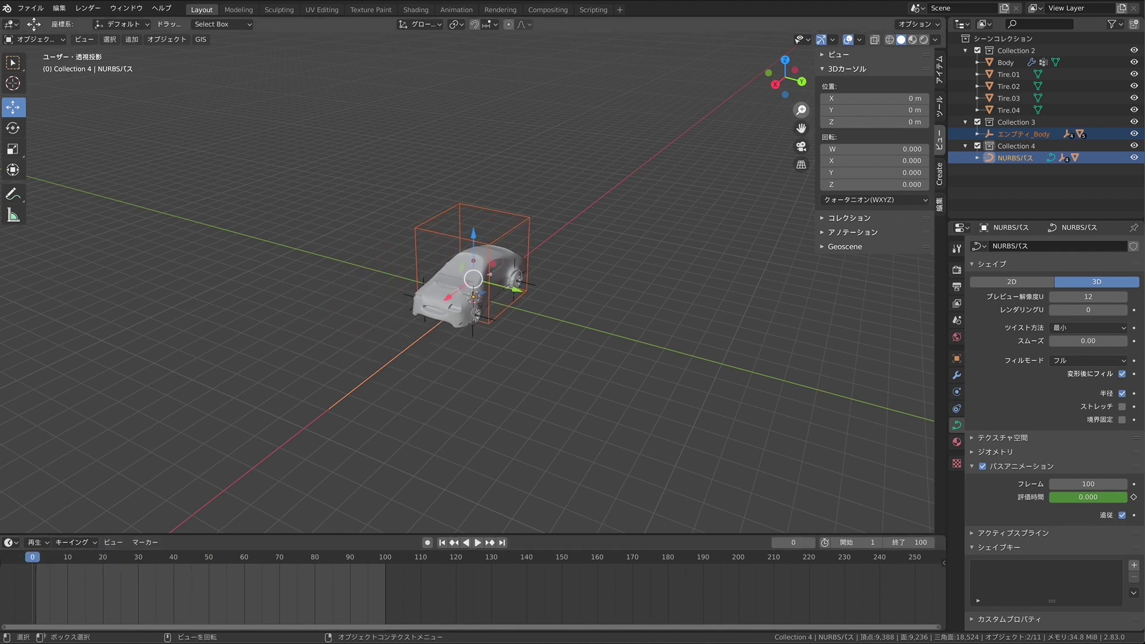
scroll(686, 193, up, 4)
middle_drag(686, 192, 687, 195)
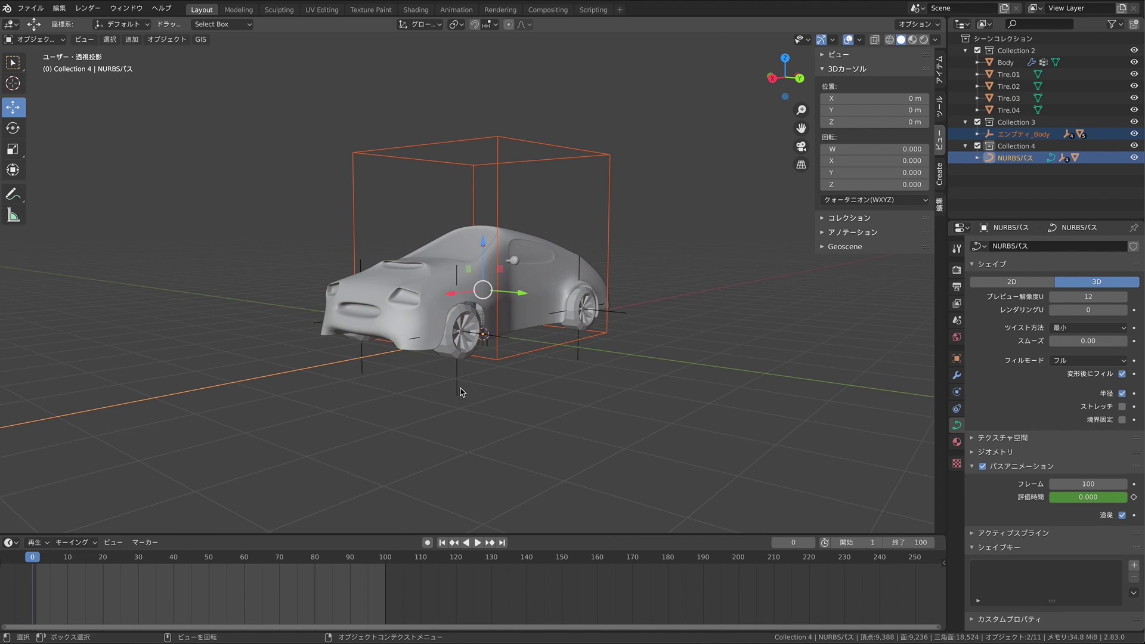
click(1005, 188)
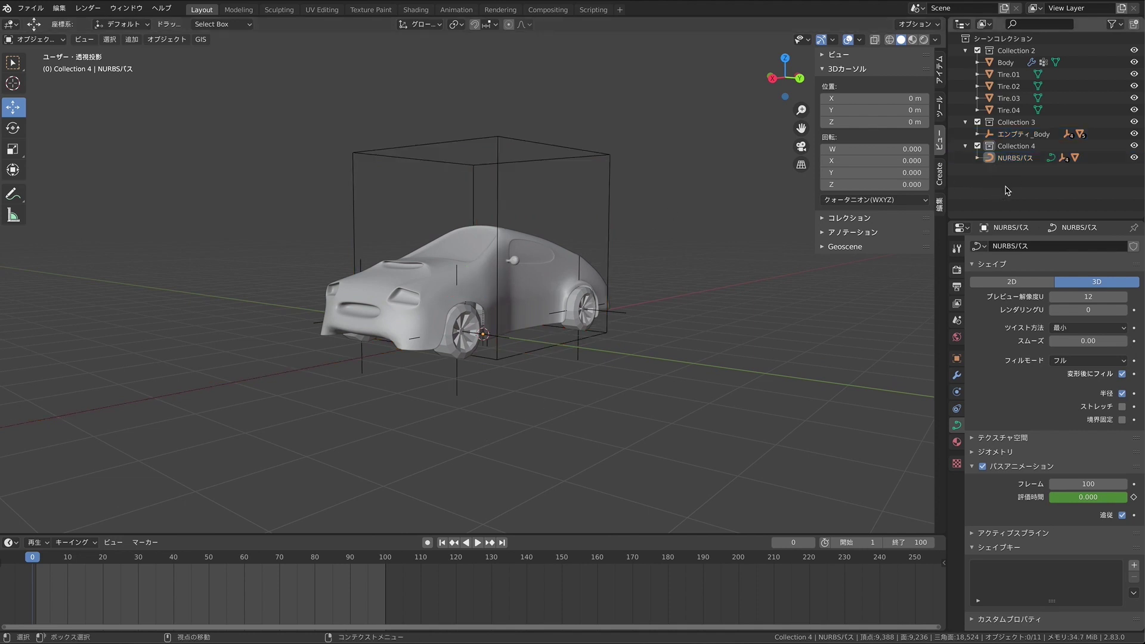
click(456, 384)
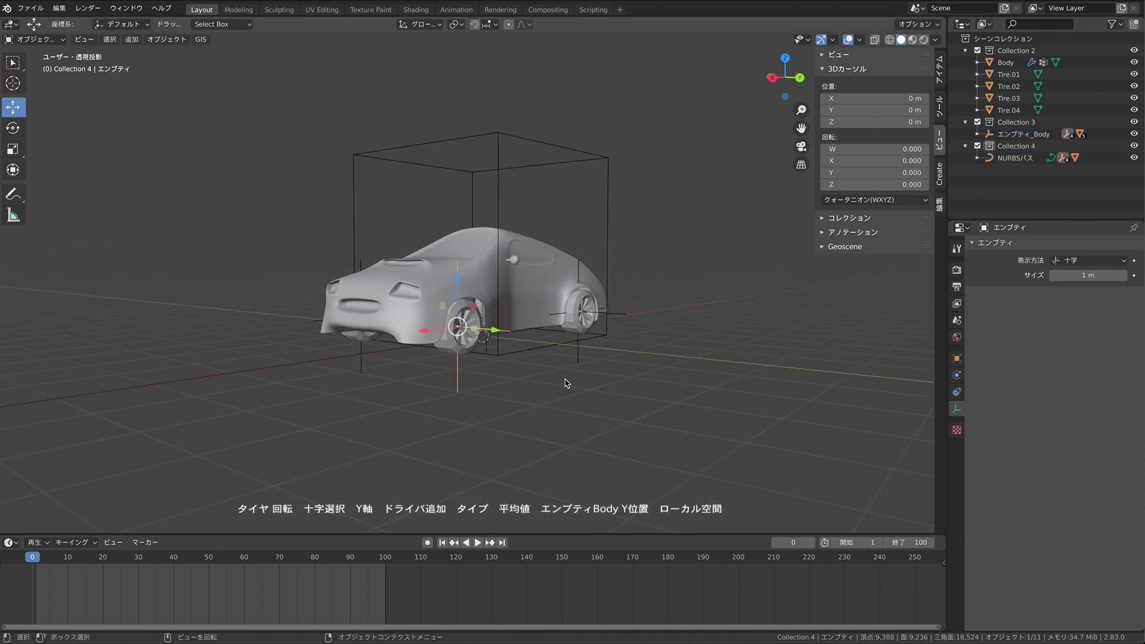
Step: Add an Averaged Value Y-rotation driver reading エンプティ_Body's local-space Y location
middle_drag(565, 382, 565, 384)
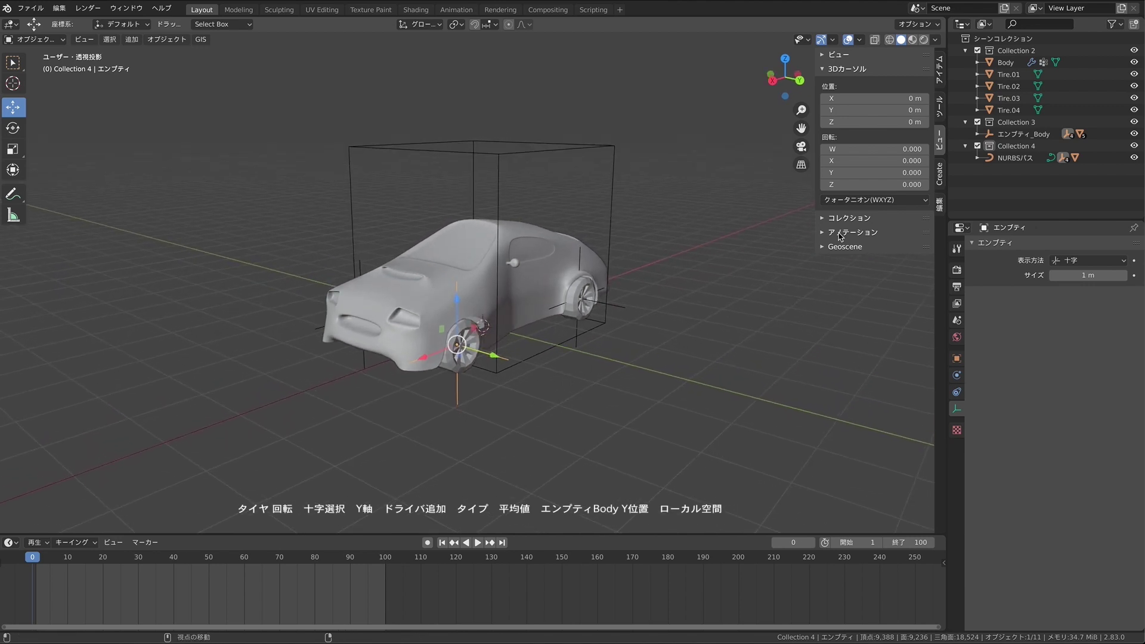
click(940, 70)
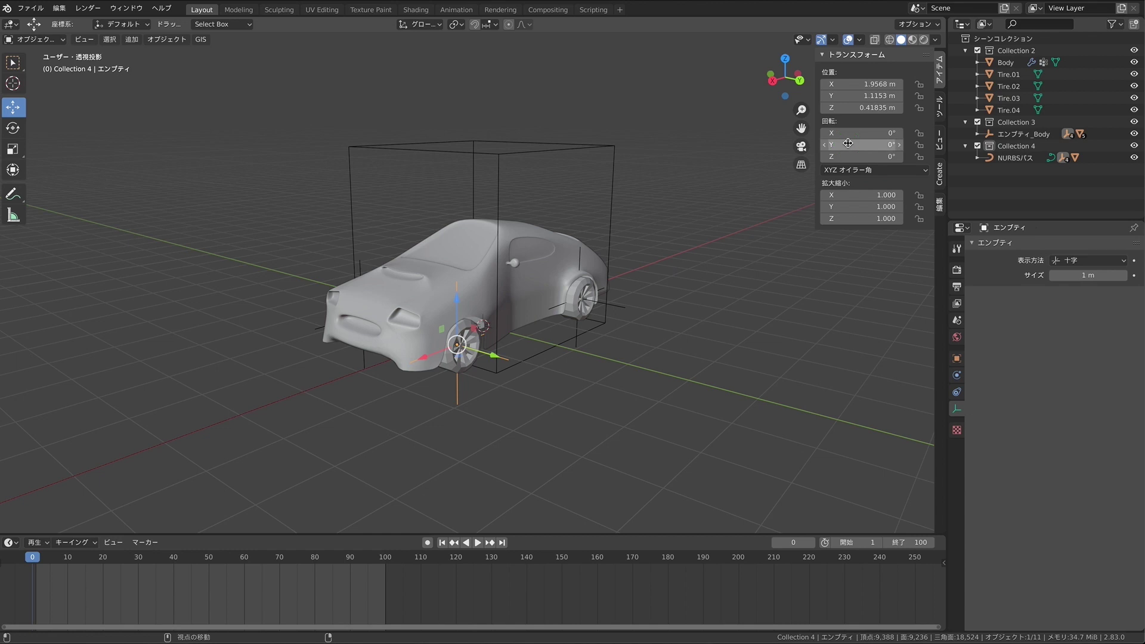
right_click(848, 143)
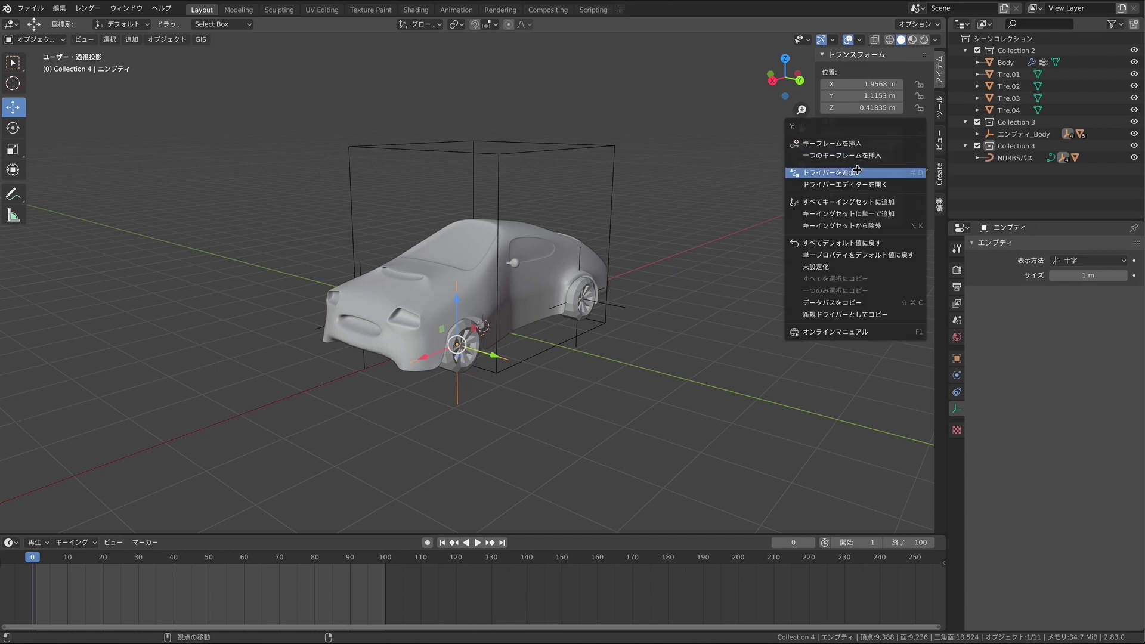
click(857, 168)
click(863, 185)
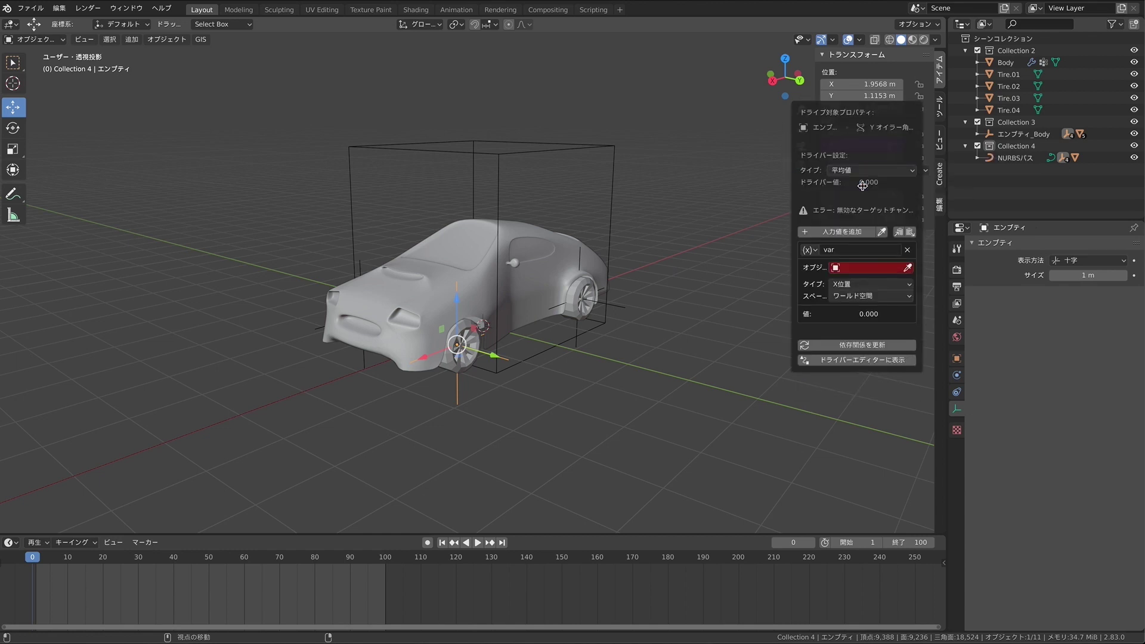
click(875, 281)
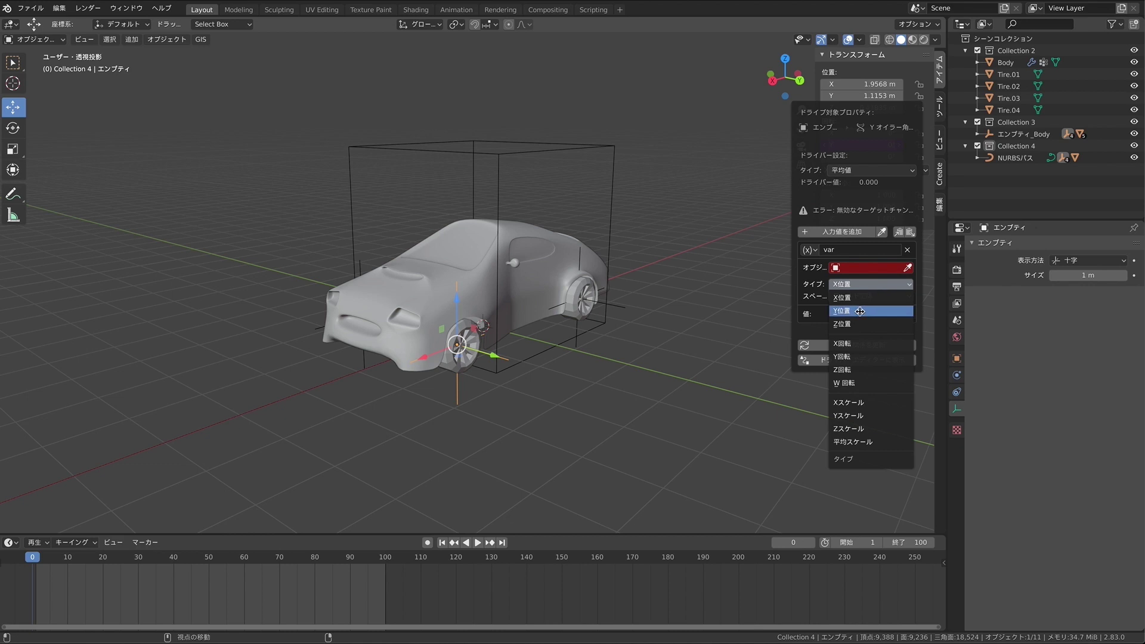
click(860, 311)
click(859, 336)
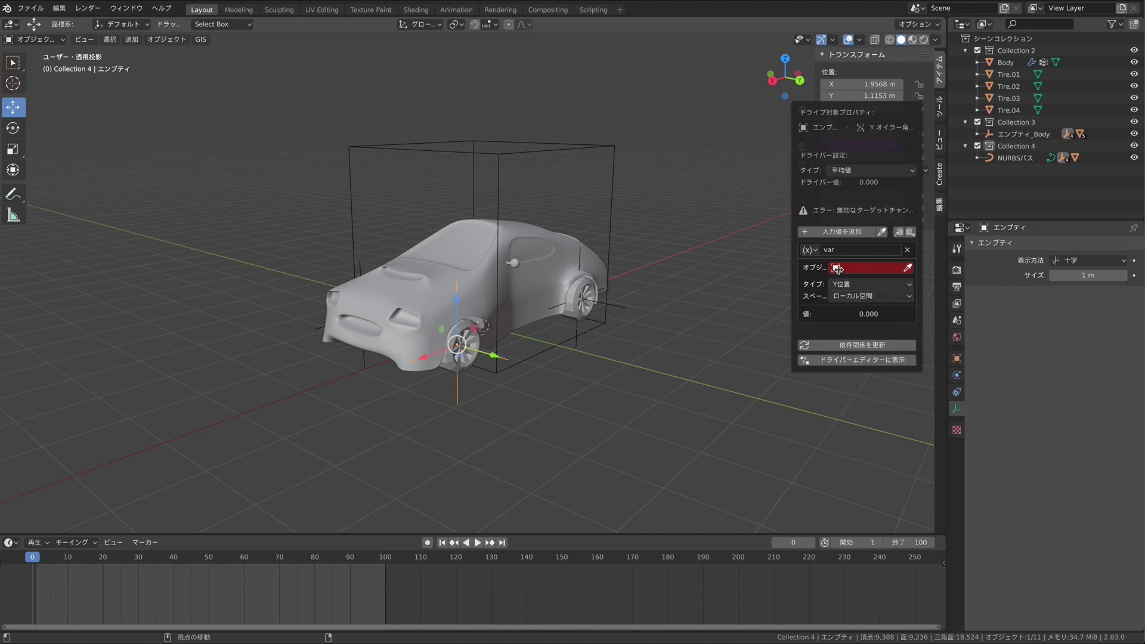
click(843, 271)
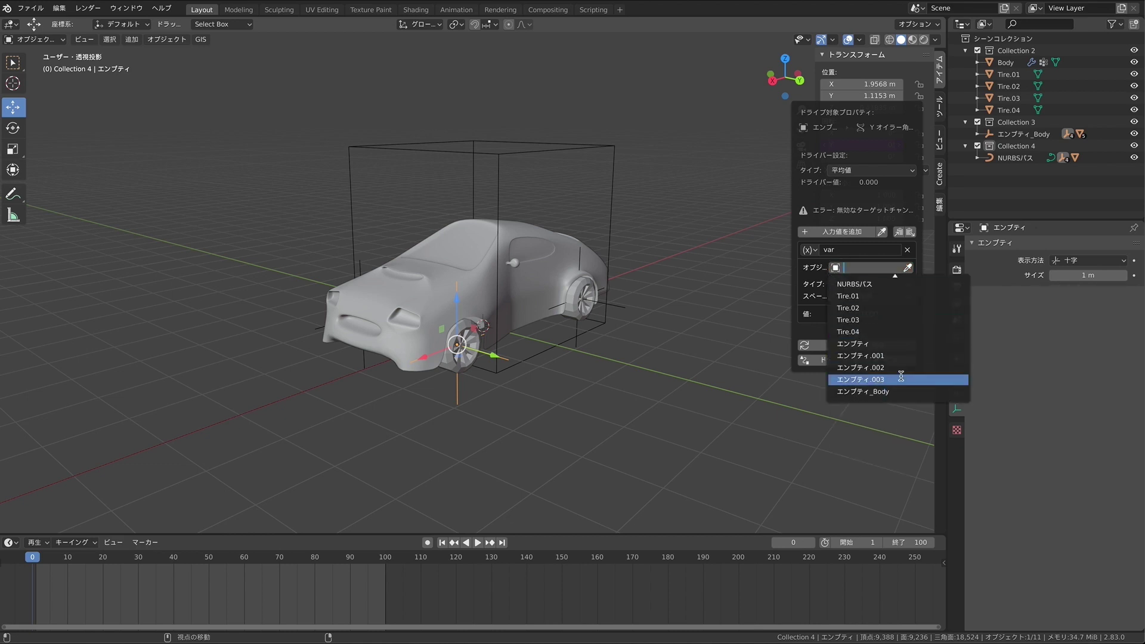
click(897, 392)
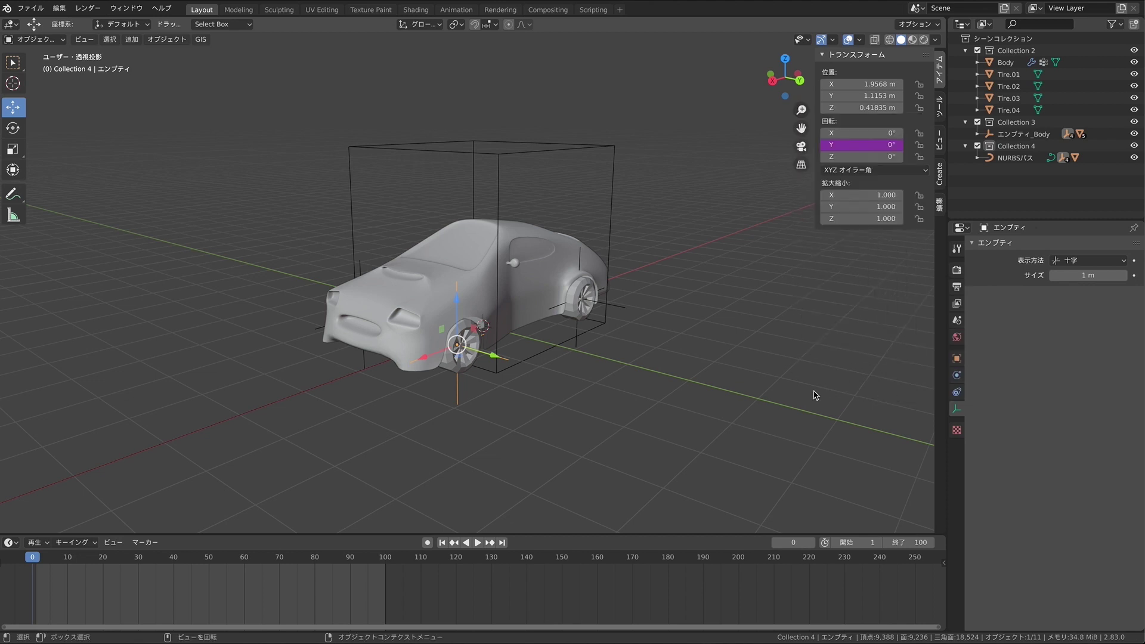
Step: Play the animation to test the wheel spin, then return to frame 0
key(space)
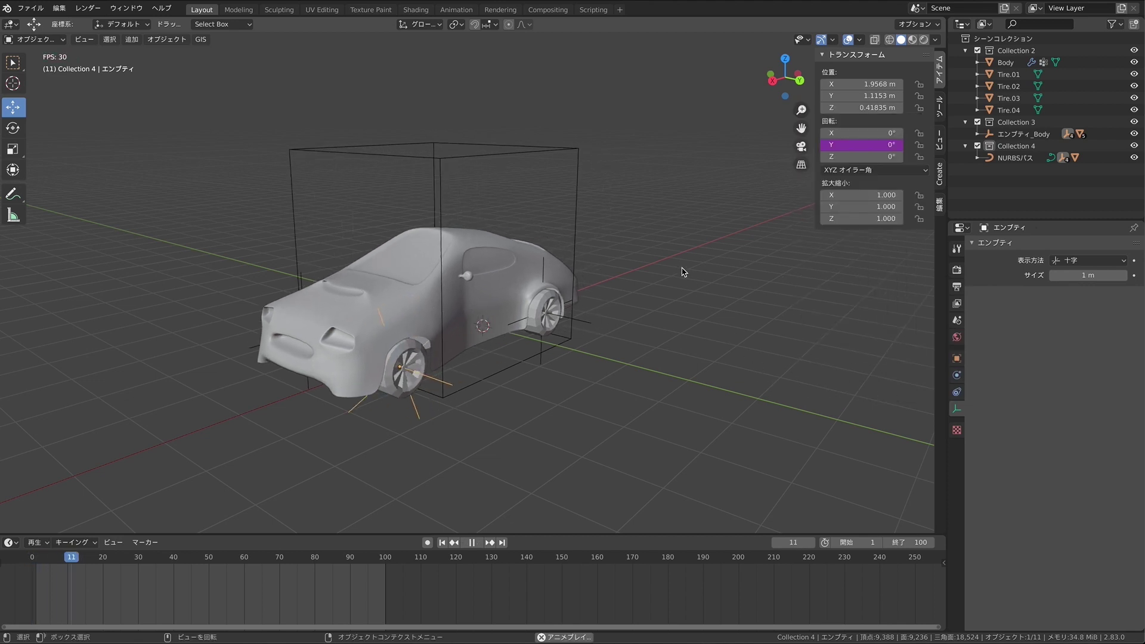
key(space)
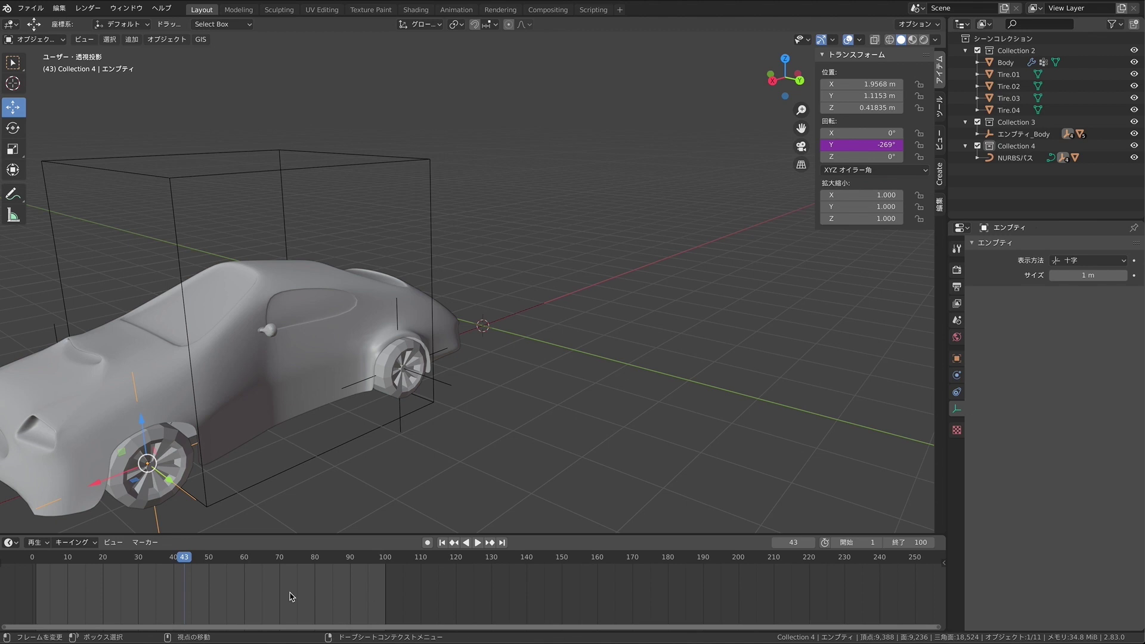
drag(185, 558, 32, 557)
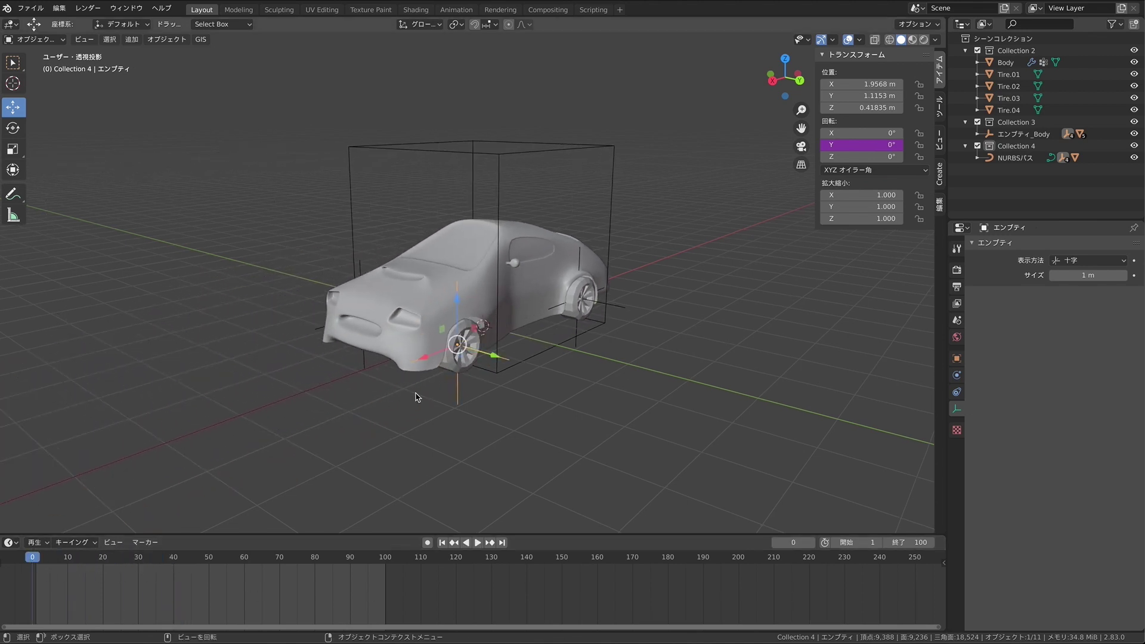
key(KP_6)
key(KP_6)
Step: Give エンプティ.001 an Averaged Value Y-rotation driver from エンプティ_Body's local Y location
click(370, 386)
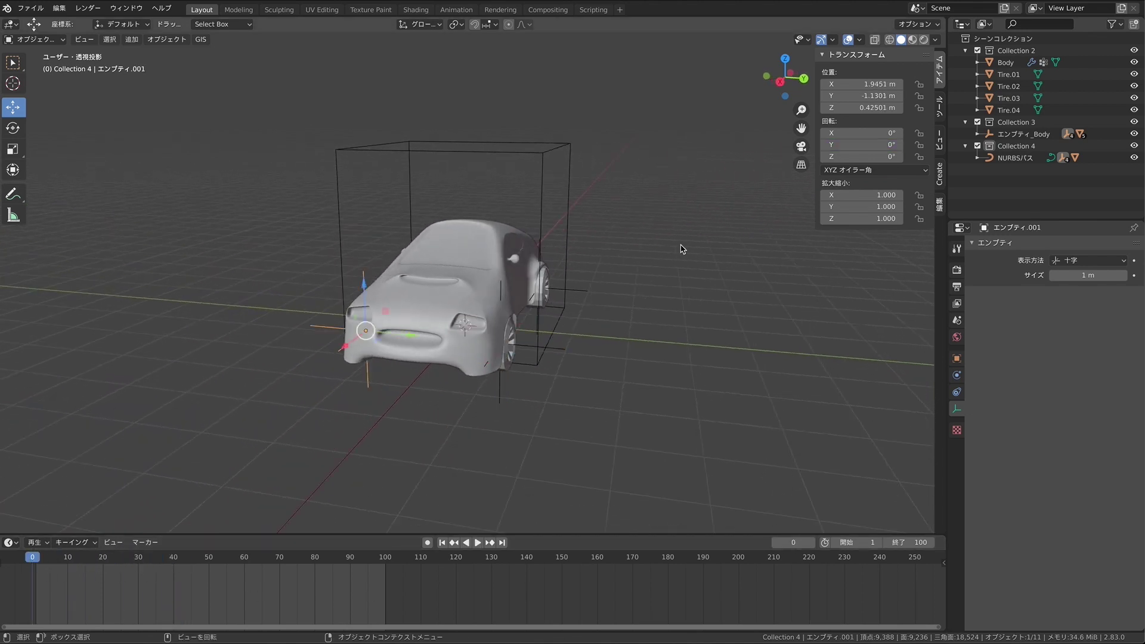
right_click(859, 145)
click(857, 148)
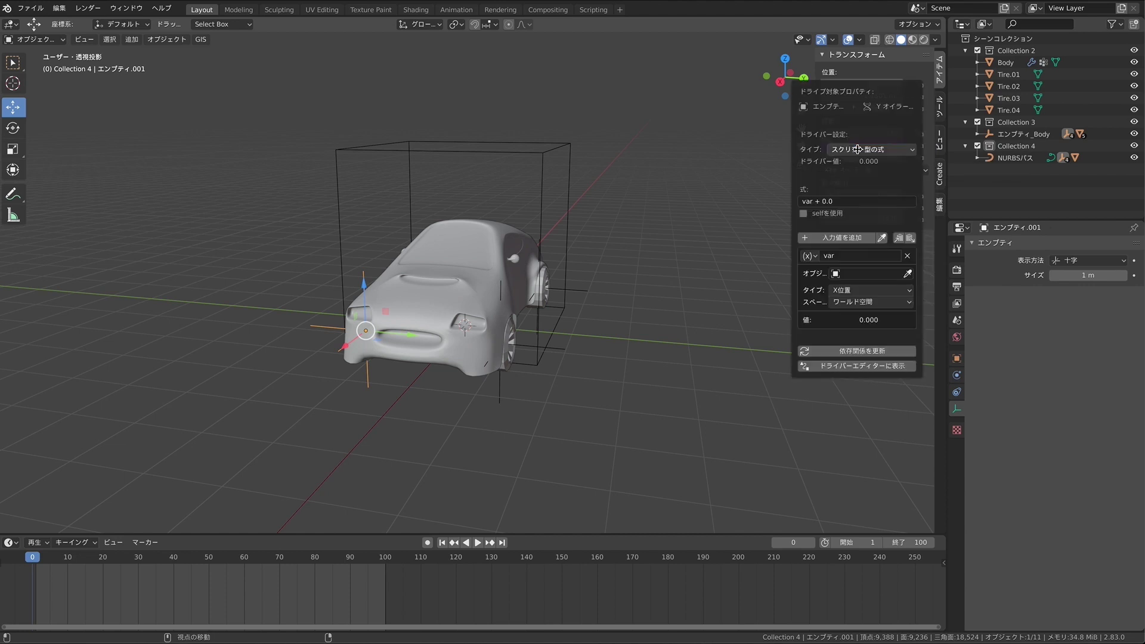
click(855, 161)
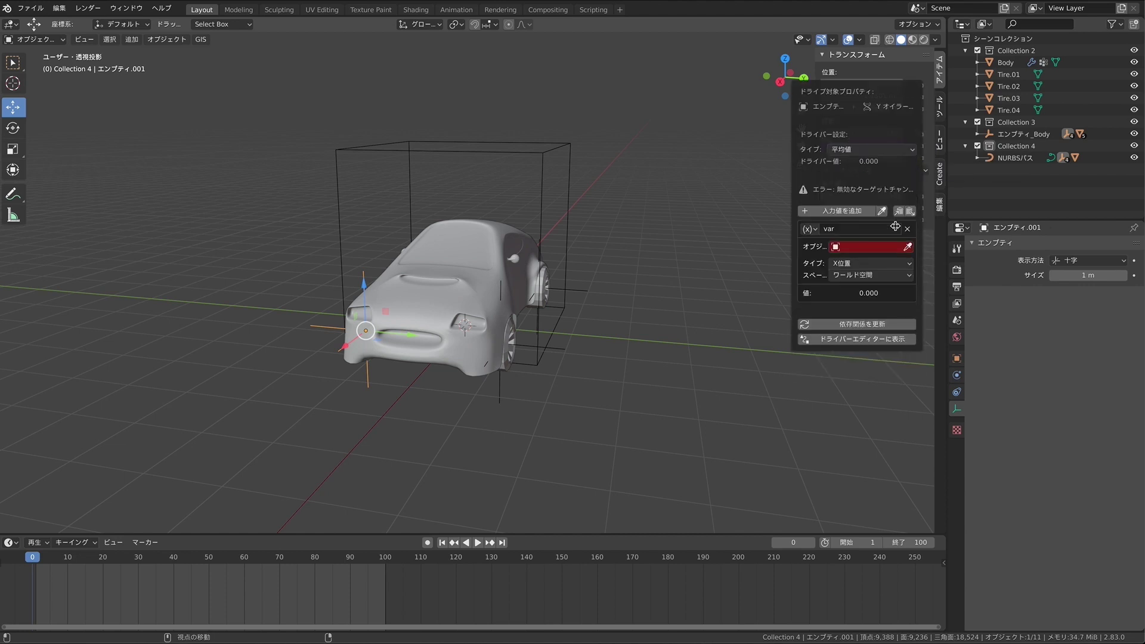
click(868, 263)
click(864, 275)
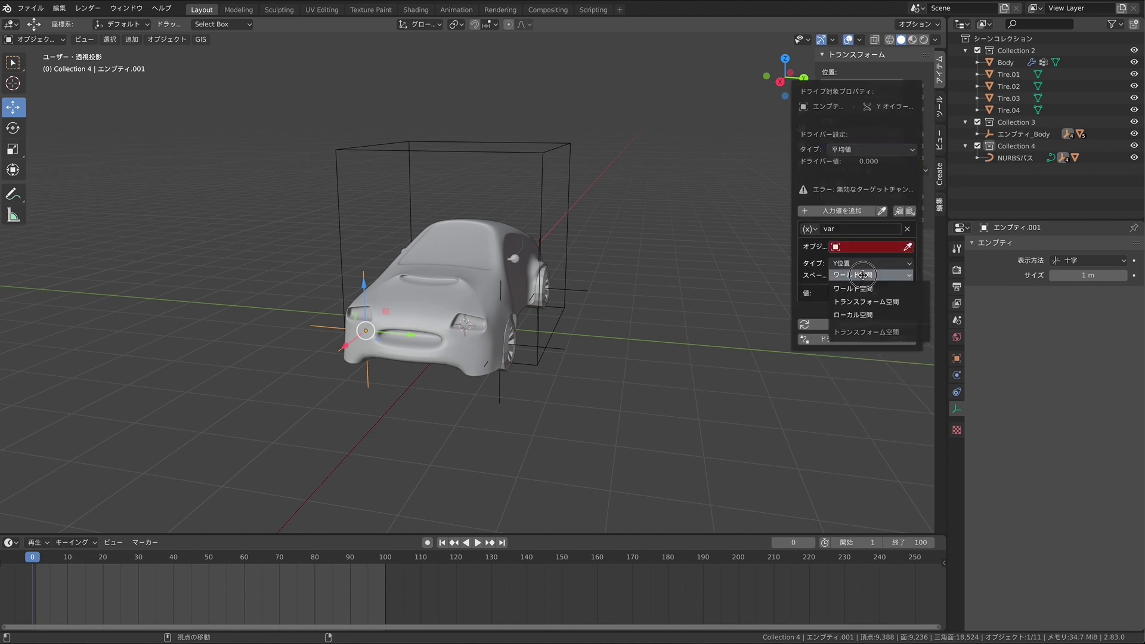
click(859, 315)
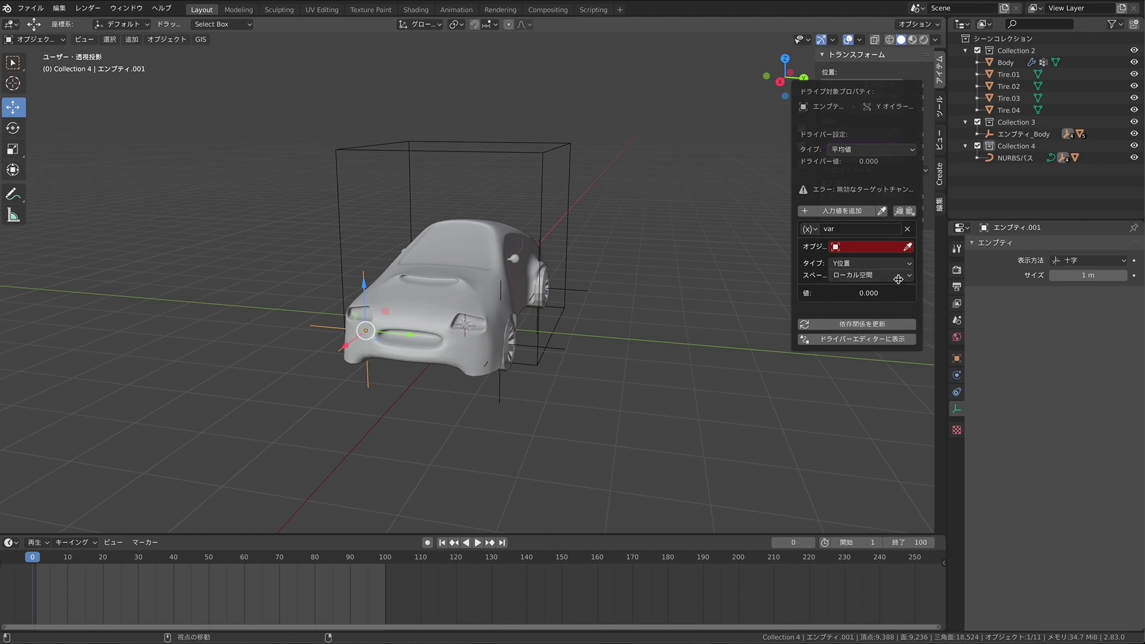
click(836, 248)
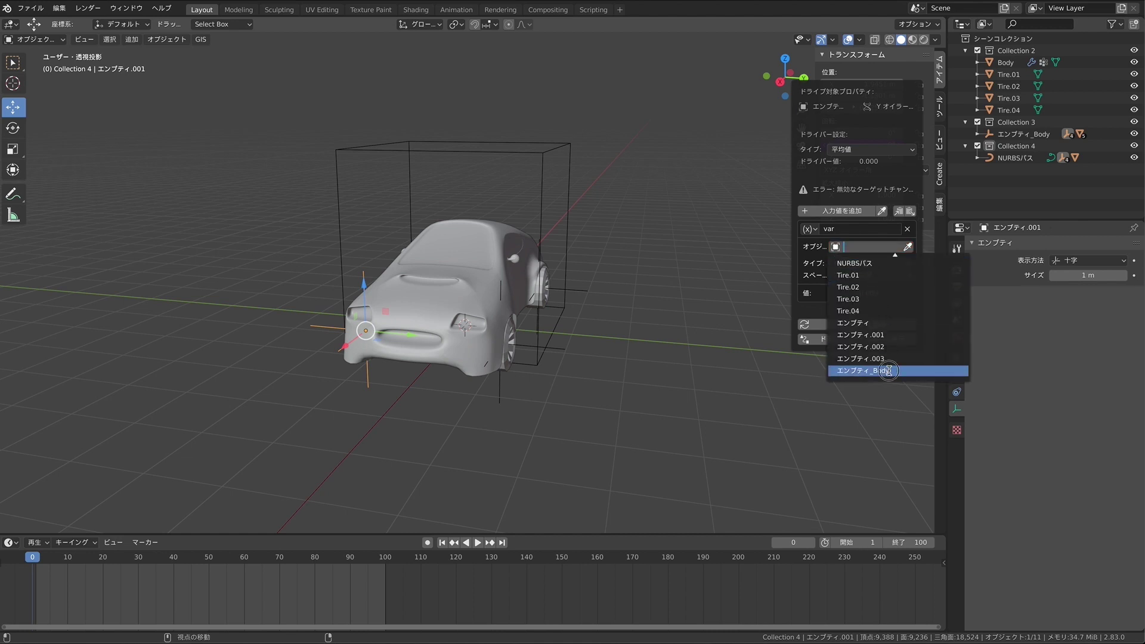
click(889, 370)
middle_drag(712, 334, 421, 382)
Step: Give エンプティ.002 the same driver, then select the wheel empty エンプティ.003
click(327, 392)
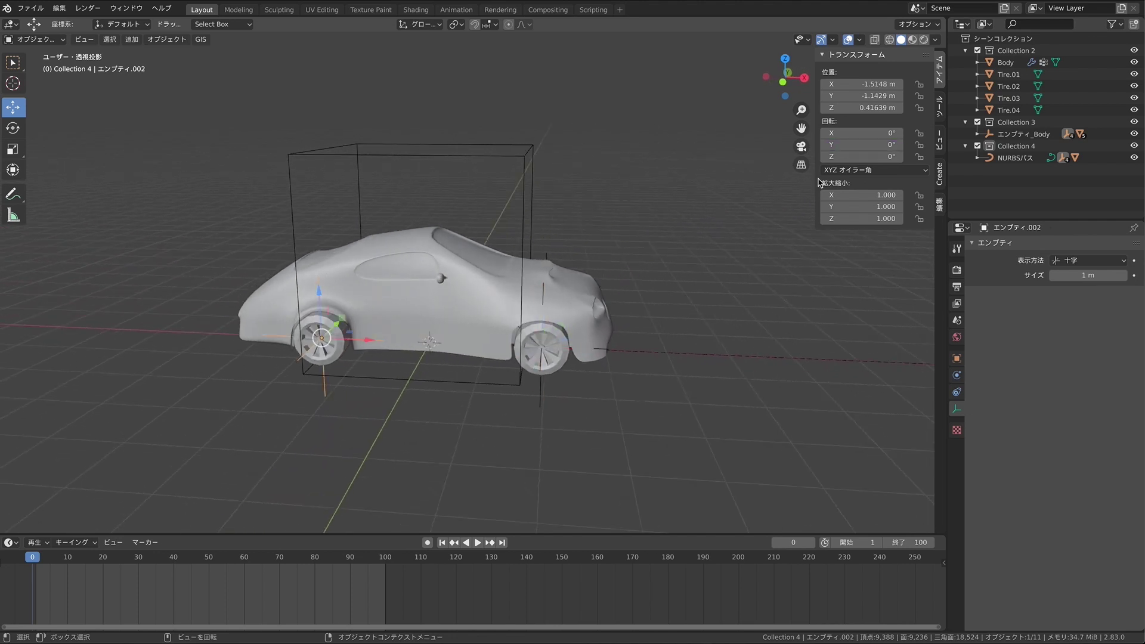
right_click(859, 146)
click(859, 147)
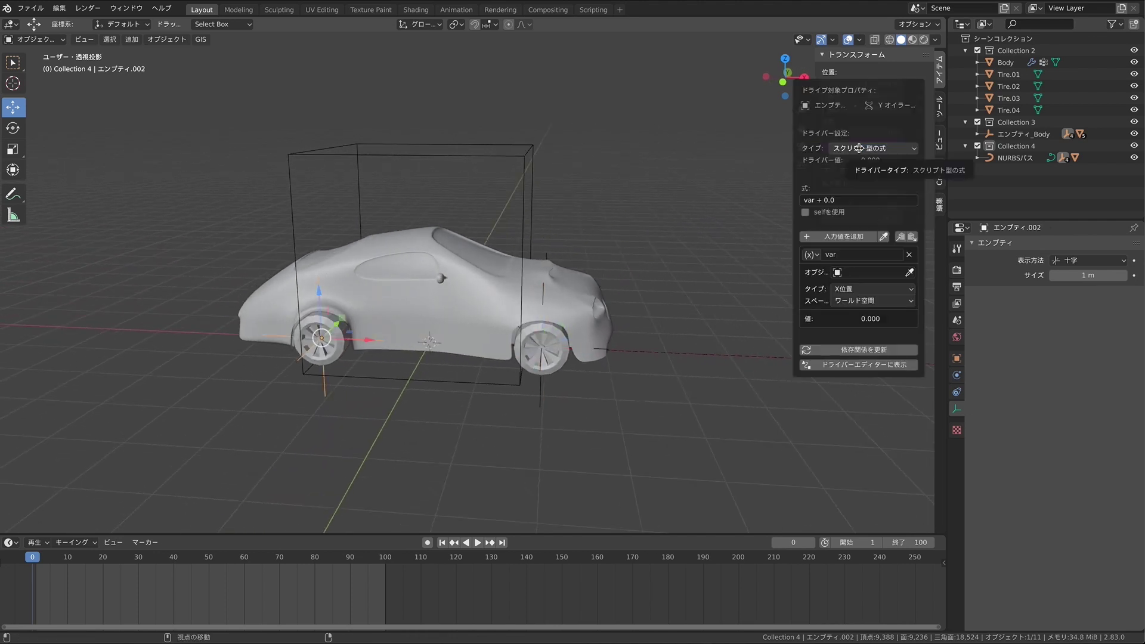
click(857, 163)
click(871, 262)
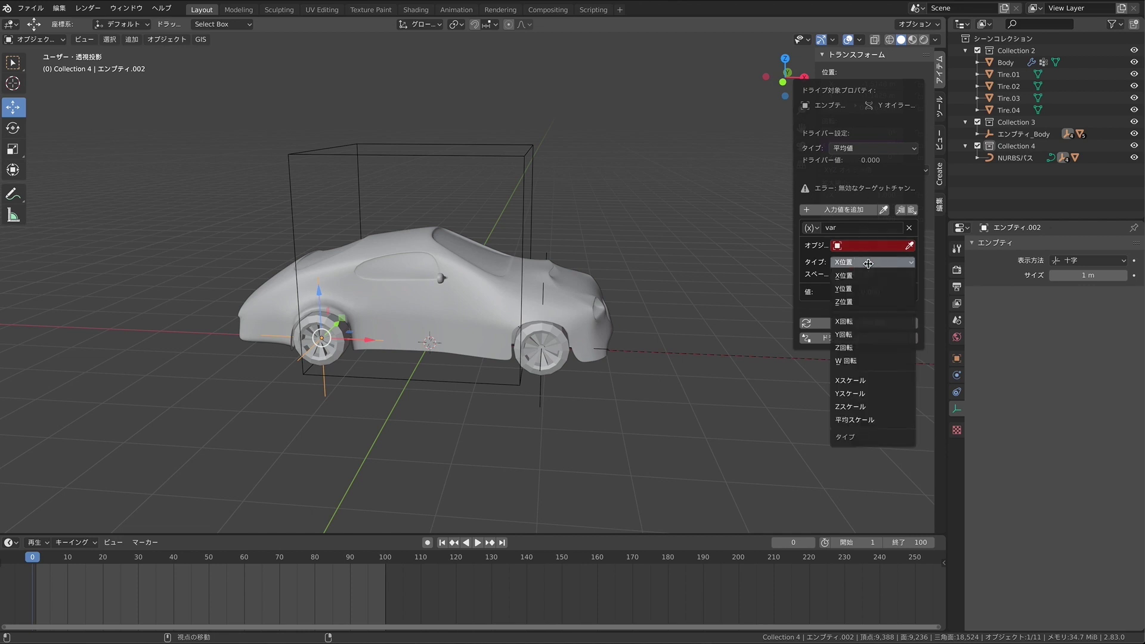
click(867, 289)
click(856, 314)
click(865, 245)
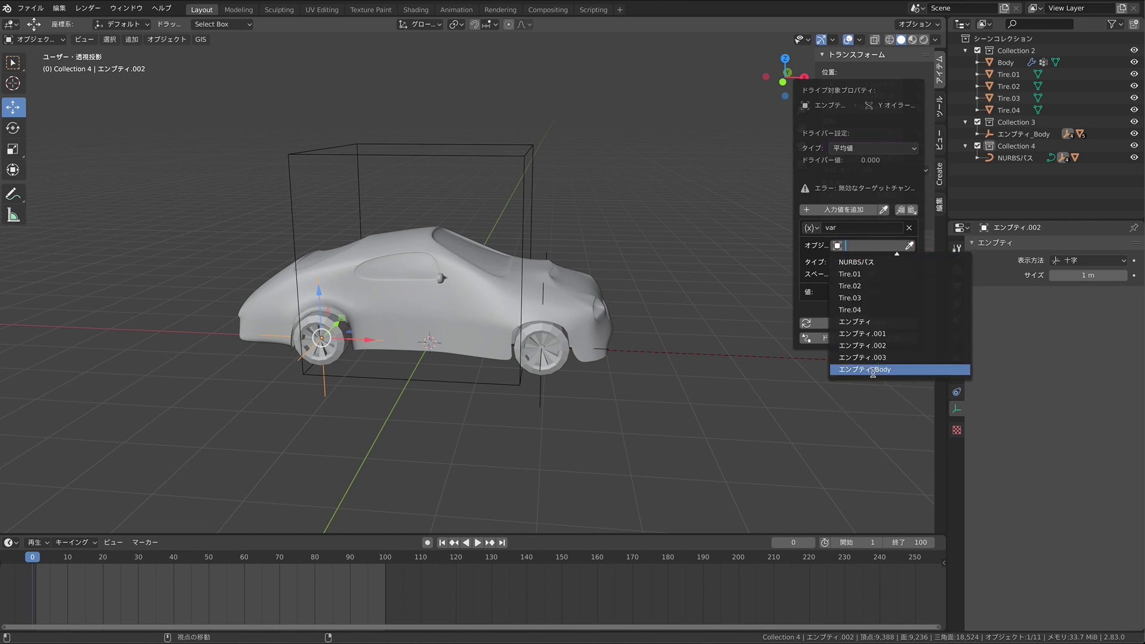
click(873, 371)
middle_drag(614, 299, 616, 305)
key(alt)
middle_drag(648, 306, 649, 306)
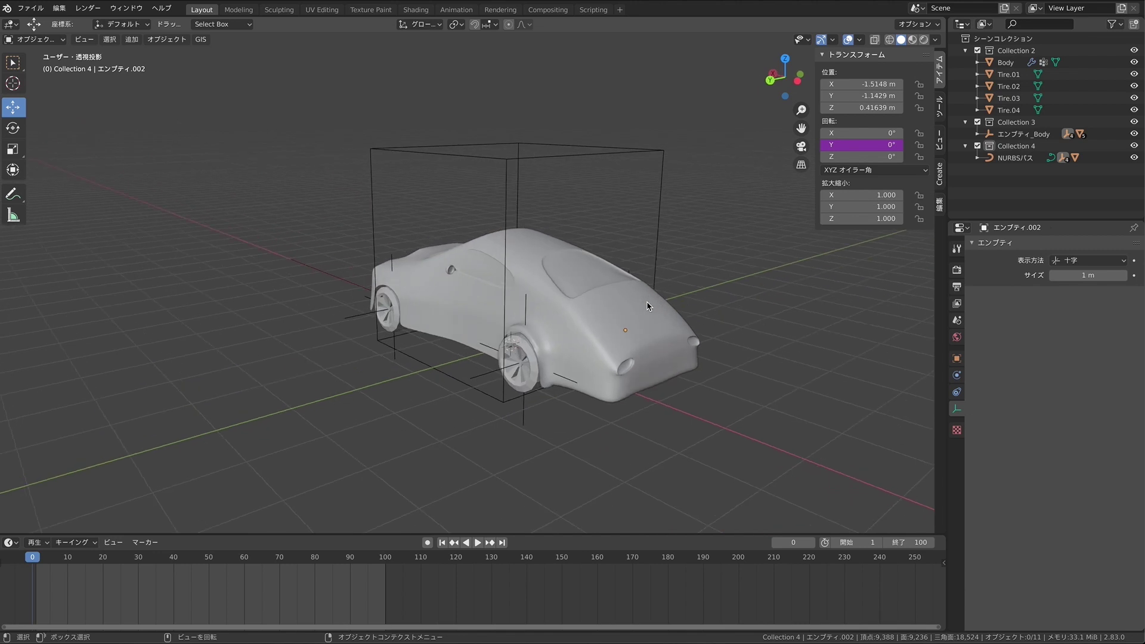
click(556, 407)
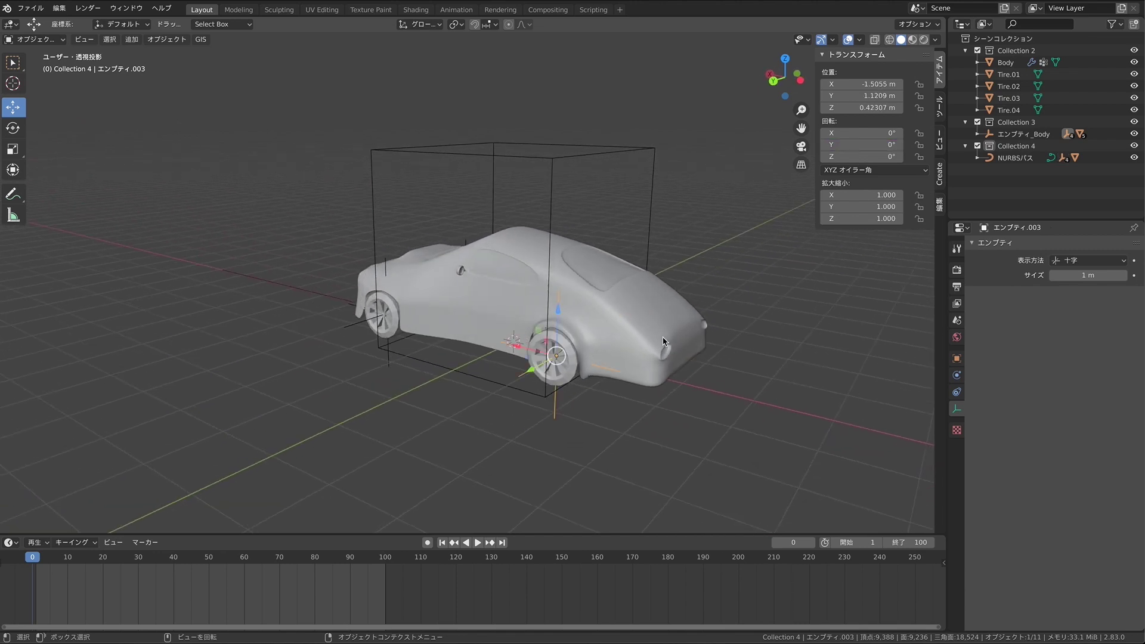
Step: Add a Y-rotation driver to エンプティ.003 using エンプティ_Body's local Y location
right_click(875, 145)
click(875, 147)
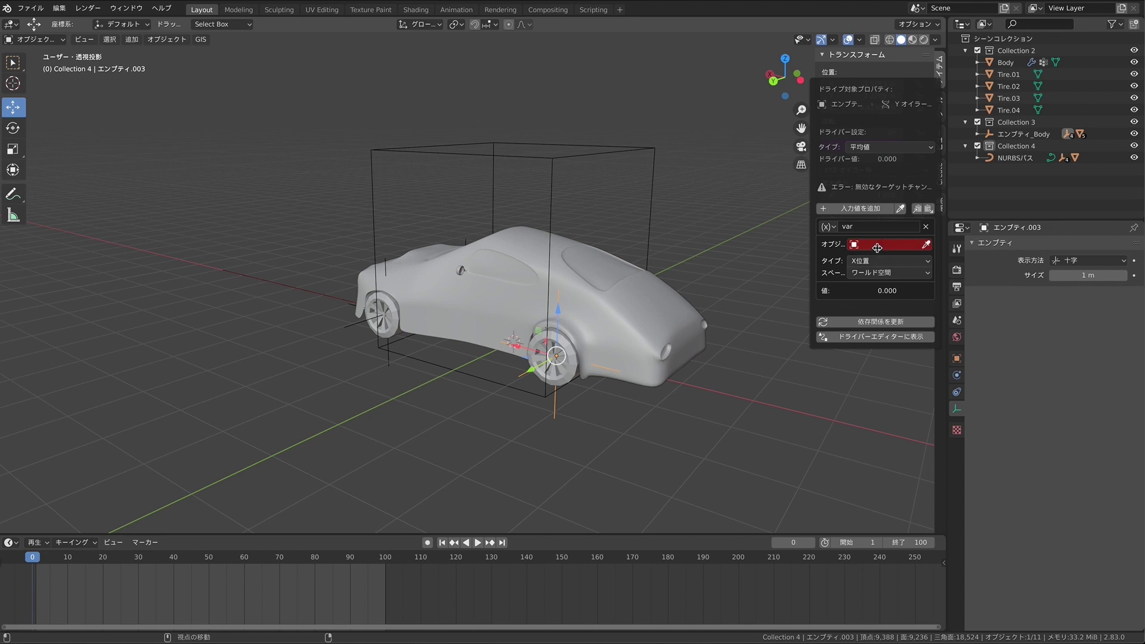
click(877, 259)
click(881, 276)
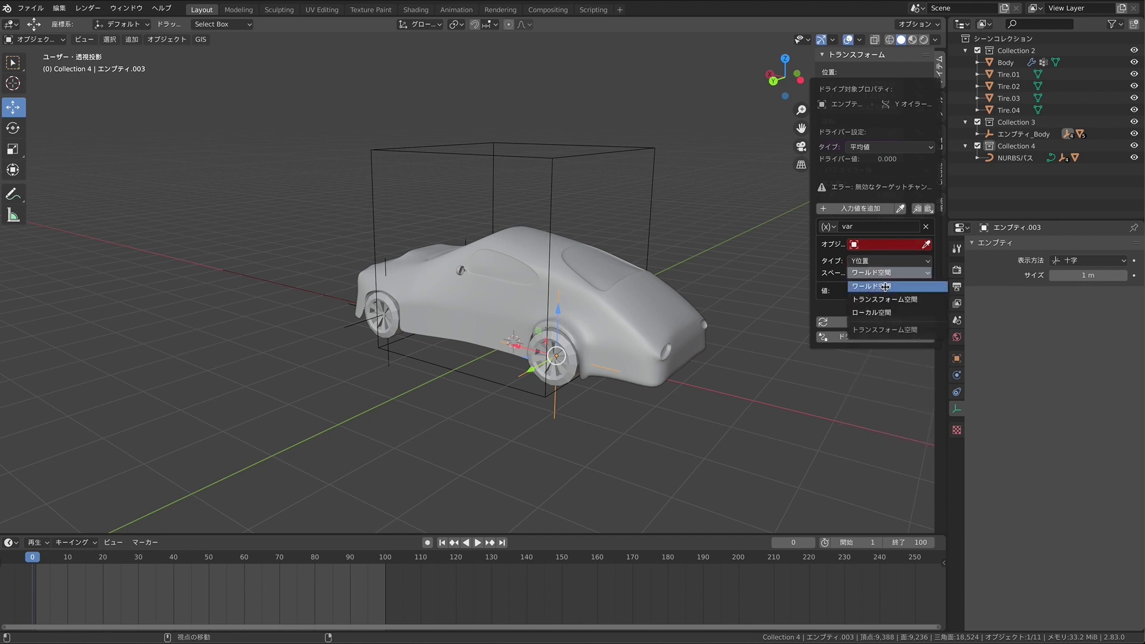
click(888, 313)
click(857, 245)
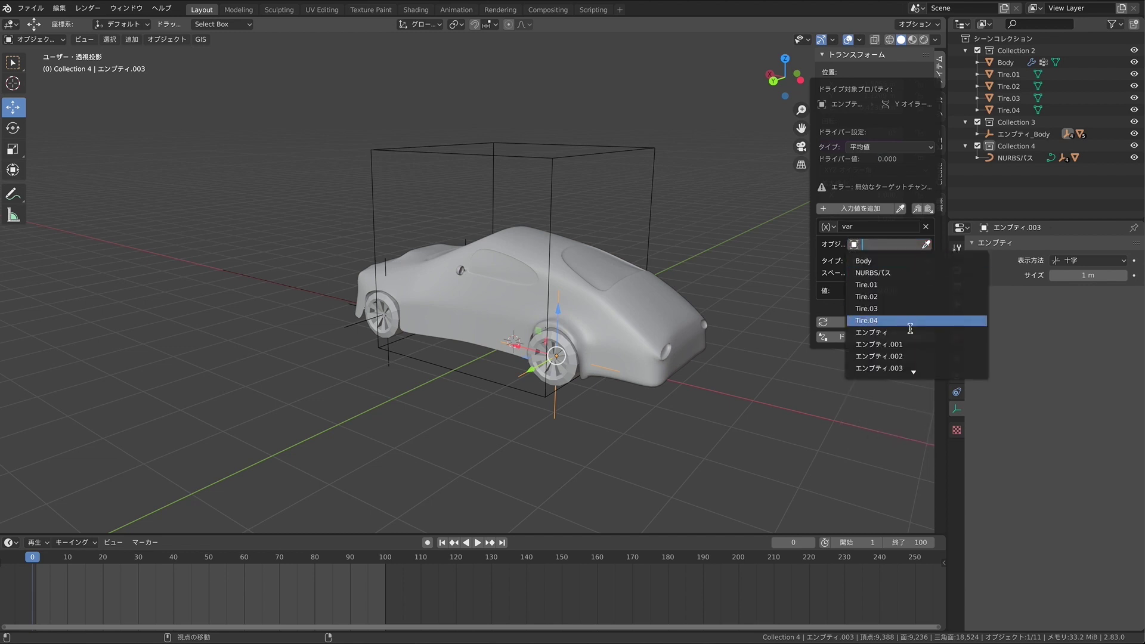
click(880, 368)
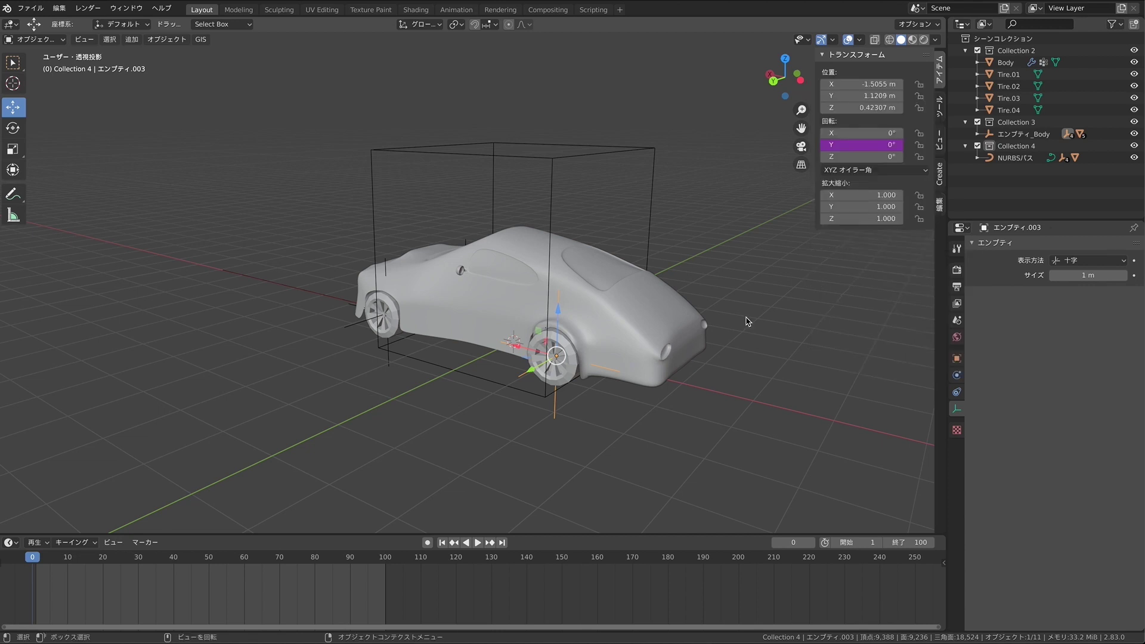
Step: Play the animation to test the wheels, then return to frame 0
key(space)
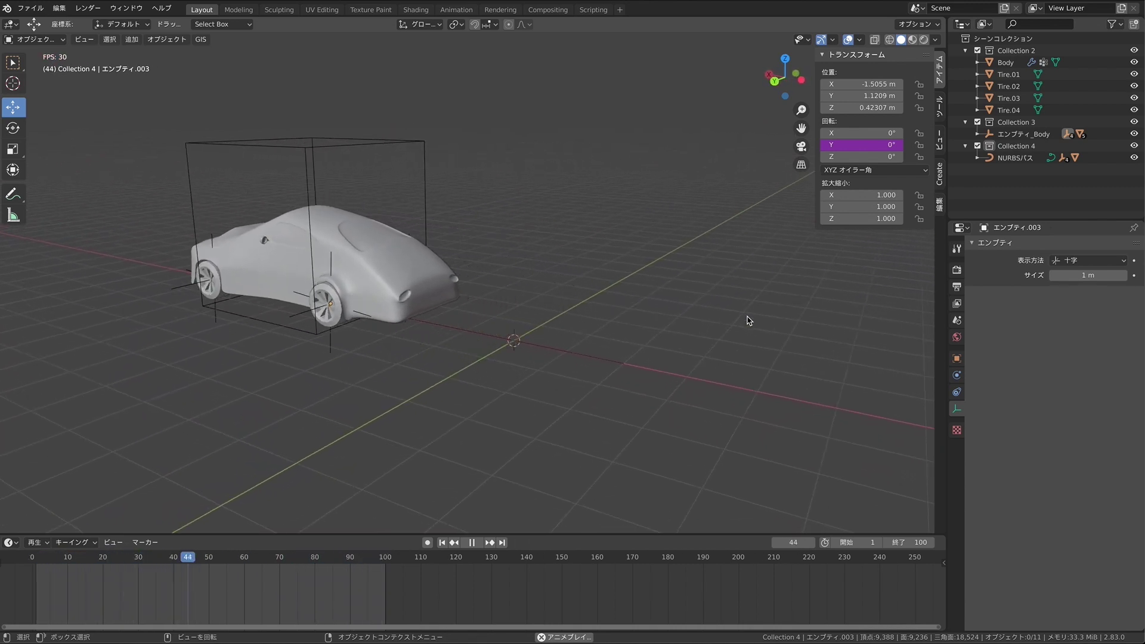
key(space)
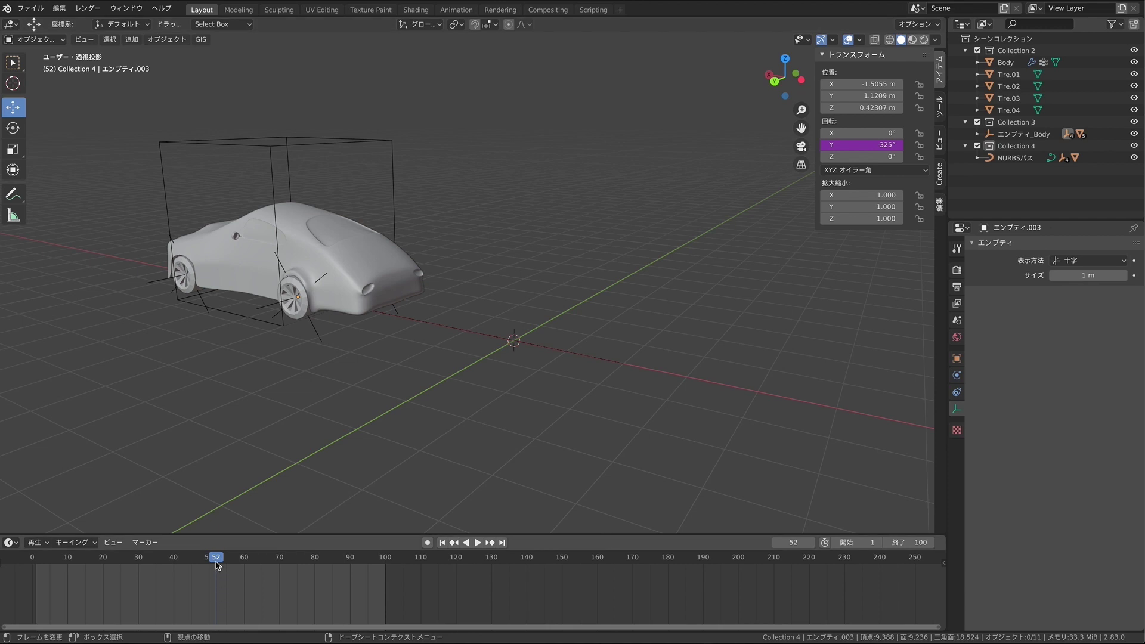
drag(218, 566, 33, 564)
middle_drag(567, 372, 477, 388)
Step: Add a Generator modifier with coefficient -1.25 to the front-wheel empty's Y-rotation driver
click(474, 389)
right_click(865, 145)
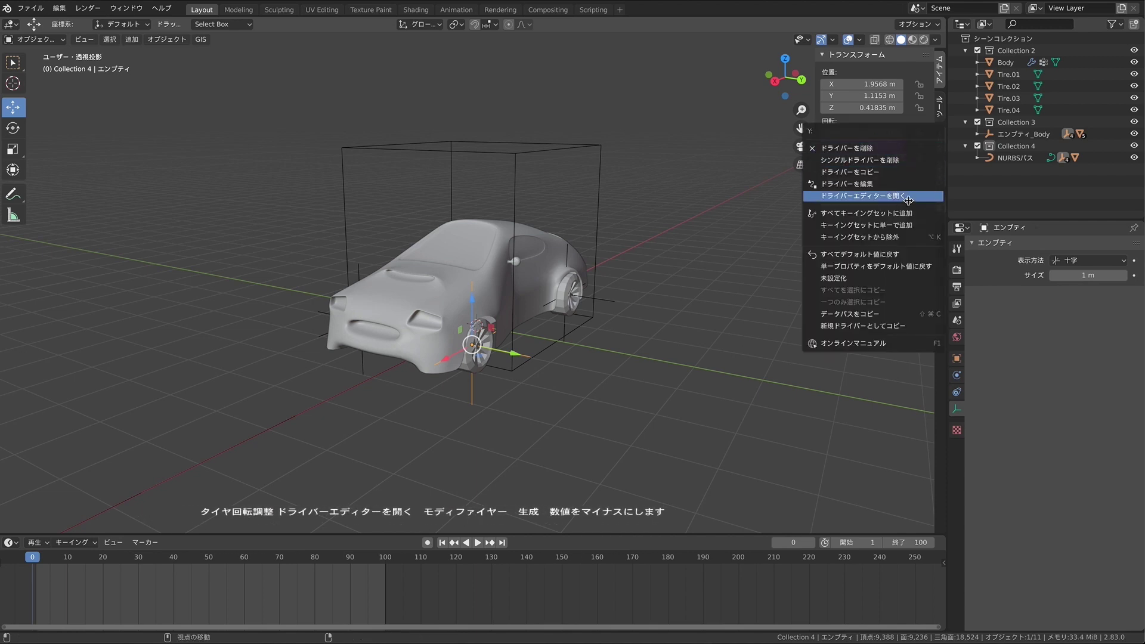
click(907, 196)
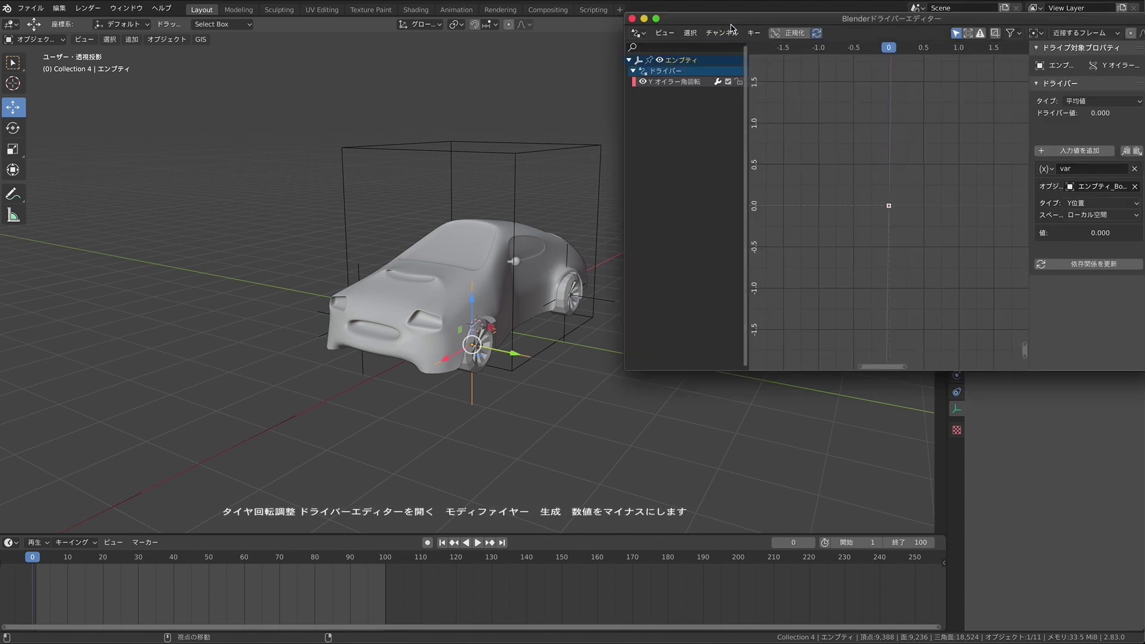
drag(731, 25, 471, 178)
click(430, 235)
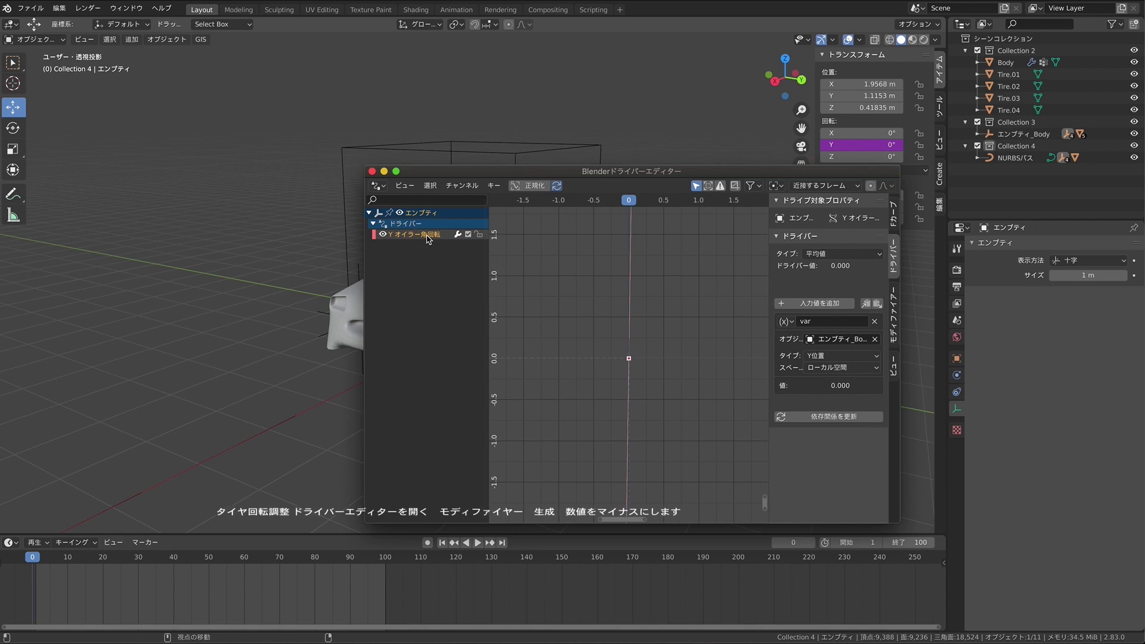
click(893, 314)
click(815, 219)
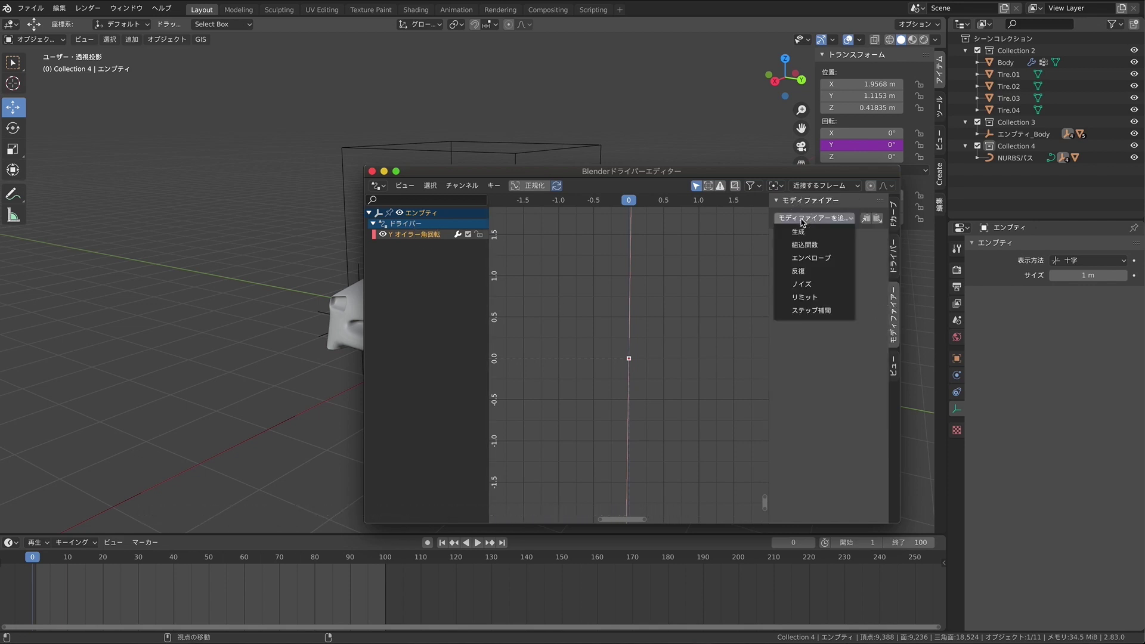
click(838, 320)
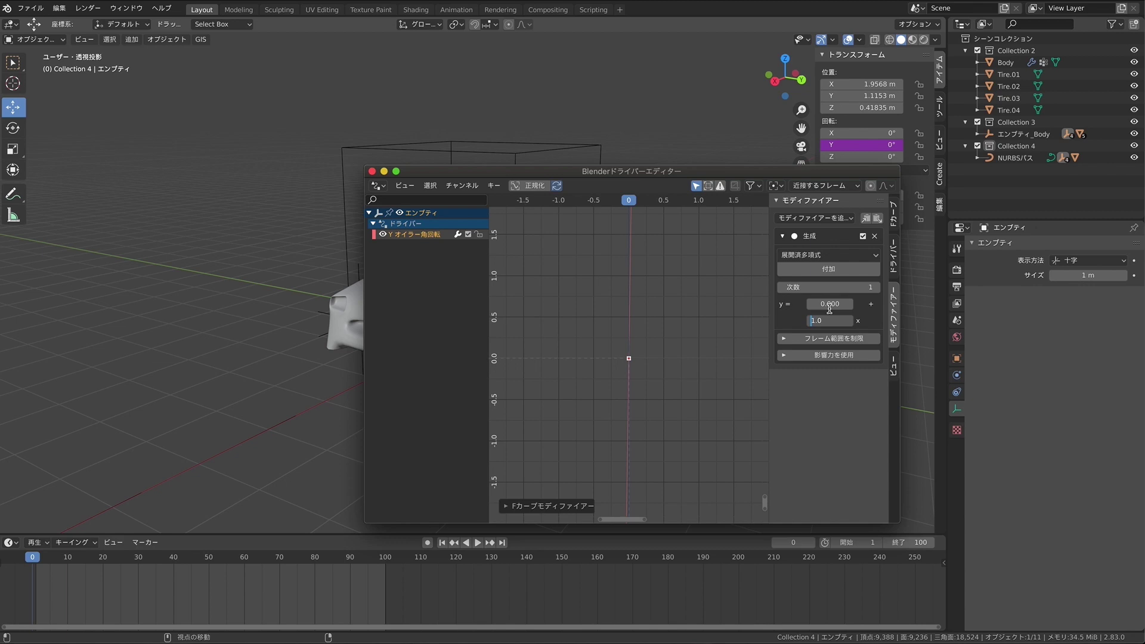
text(-1.0)
key(Home)
key(Return)
click(373, 172)
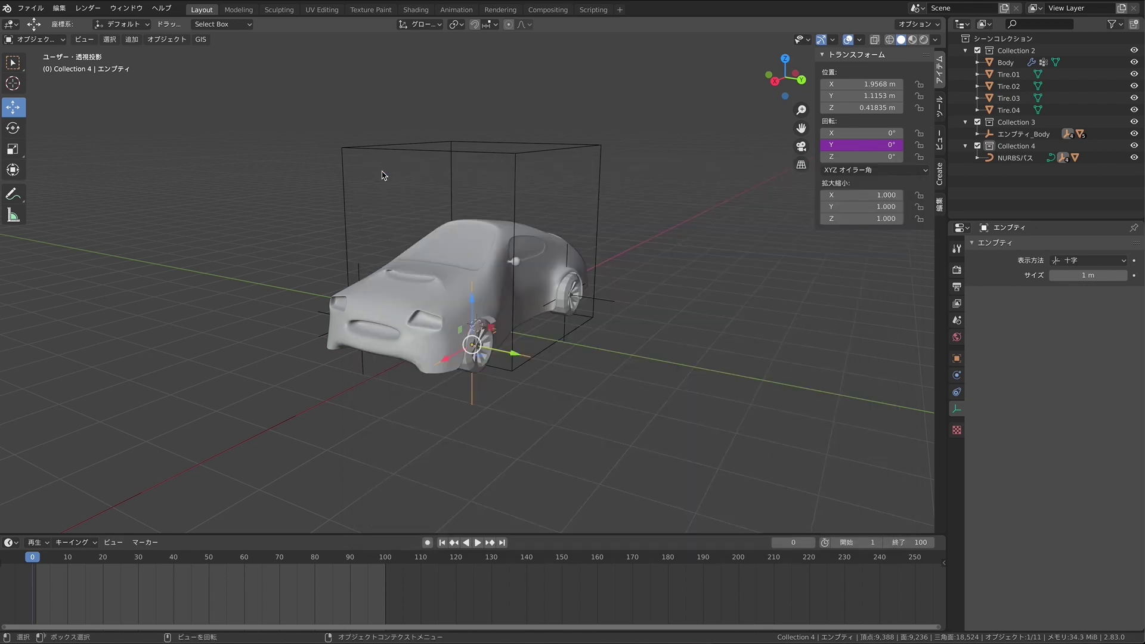
Step: Play to check the wheel spin, rewind to frame 0, and select the left front wheel empty
key(space)
key(space)
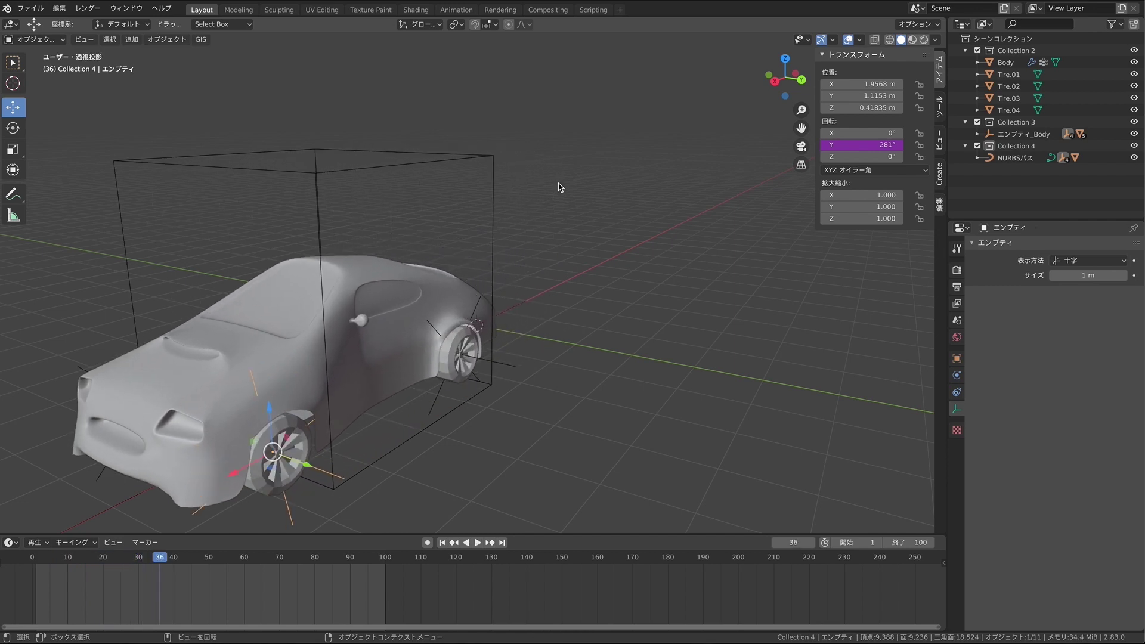
drag(158, 563, 33, 561)
middle_drag(328, 352, 328, 354)
click(411, 397)
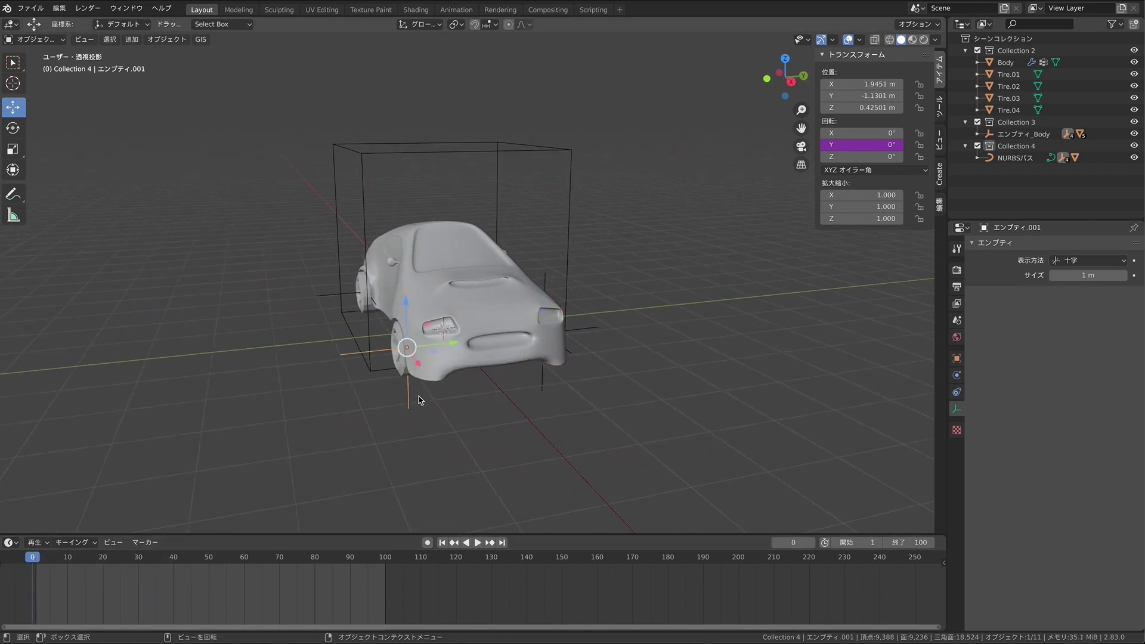
Step: Add a -1.25 Generator modifier to エンプティ.001's Y-rotation driver, then select the rear-wheel empty
right_click(874, 145)
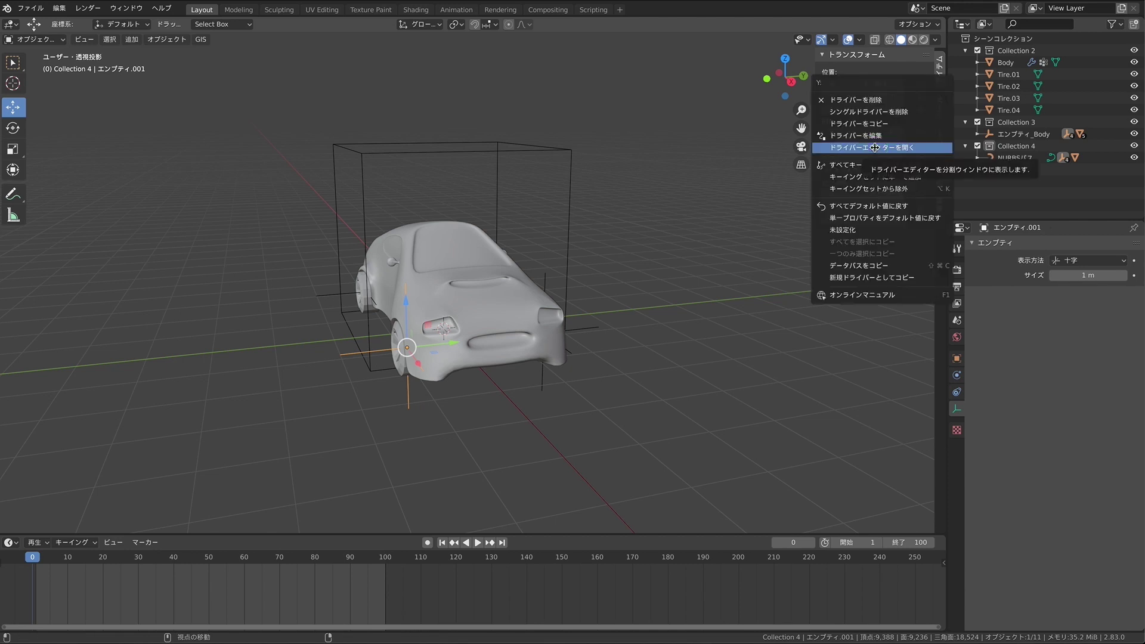
click(877, 149)
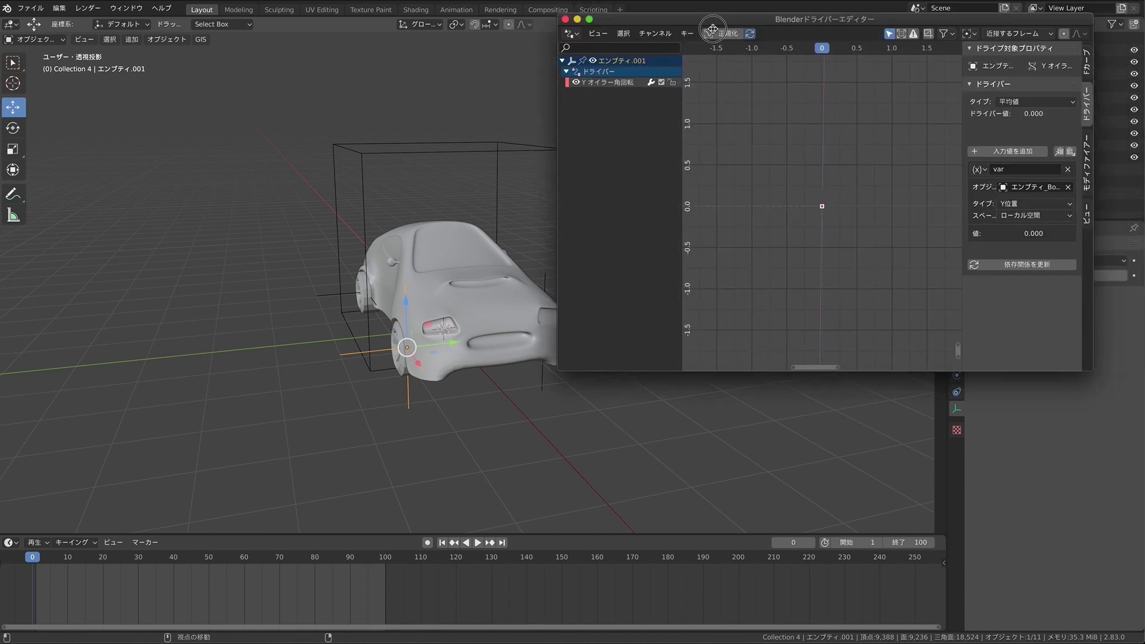
drag(820, 4, 656, 198)
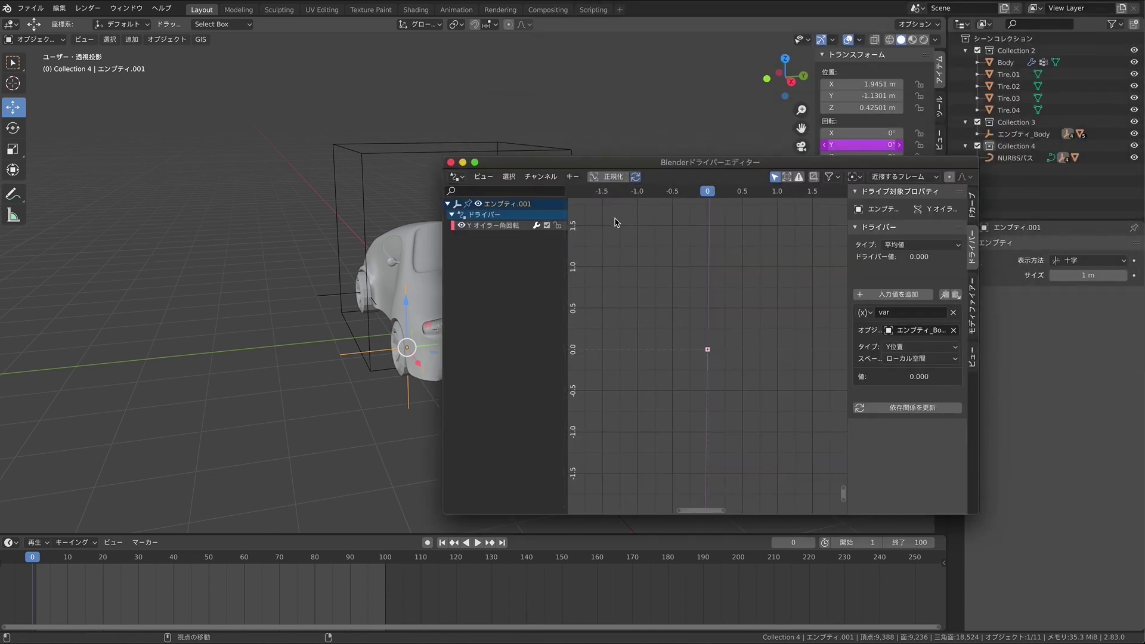
click(974, 307)
click(894, 209)
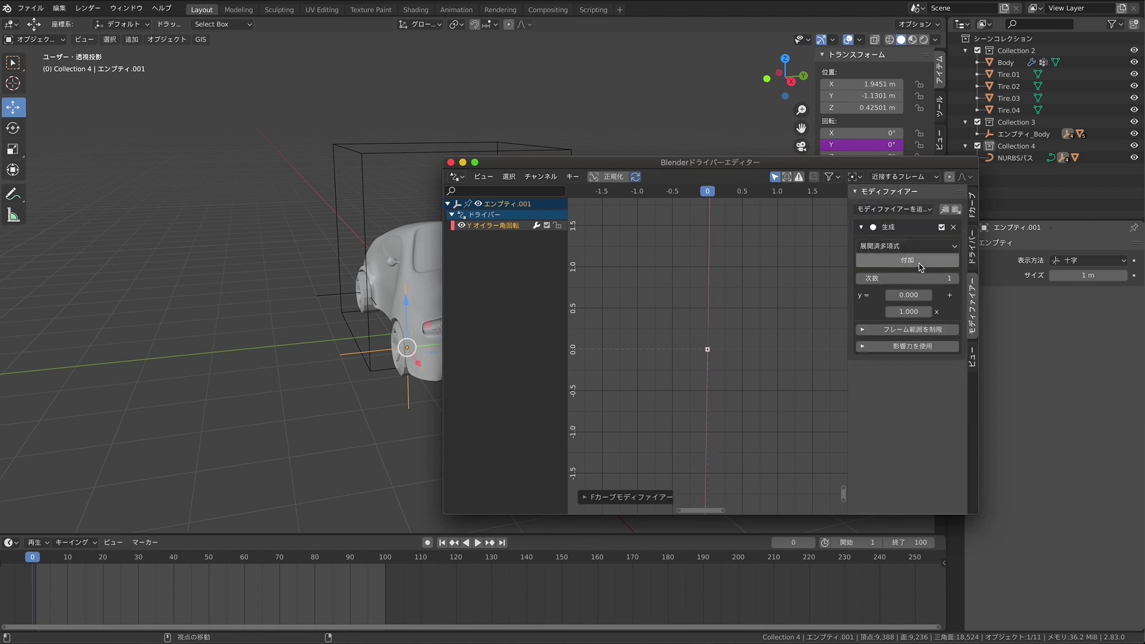
click(920, 312)
key(Home)
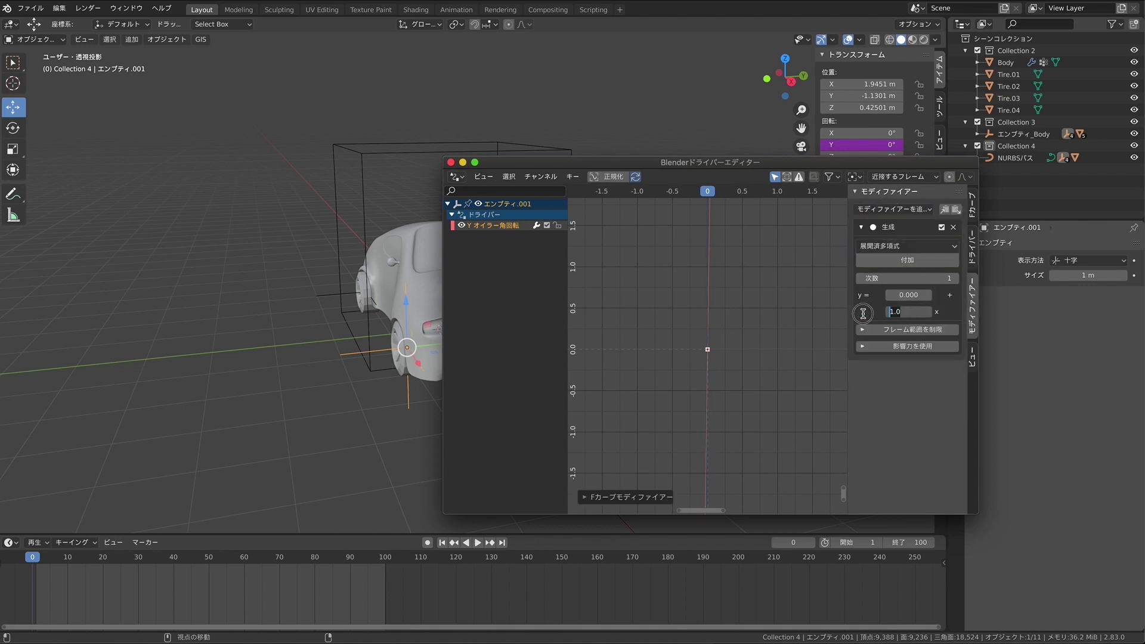
key(Return)
click(450, 162)
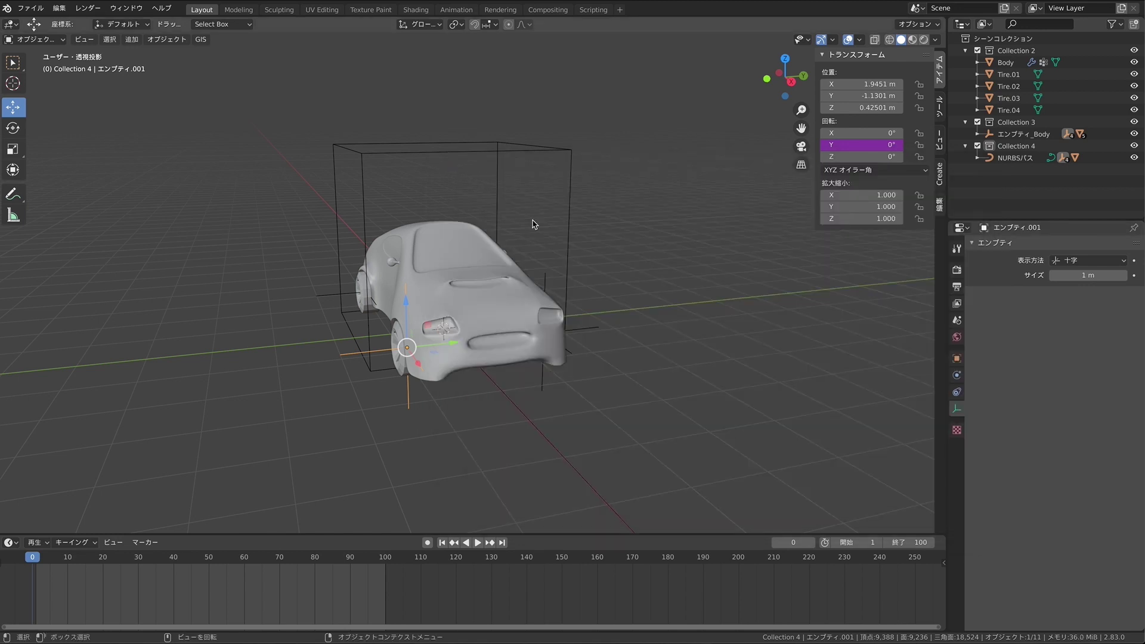
middle_drag(533, 225, 370, 385)
click(328, 394)
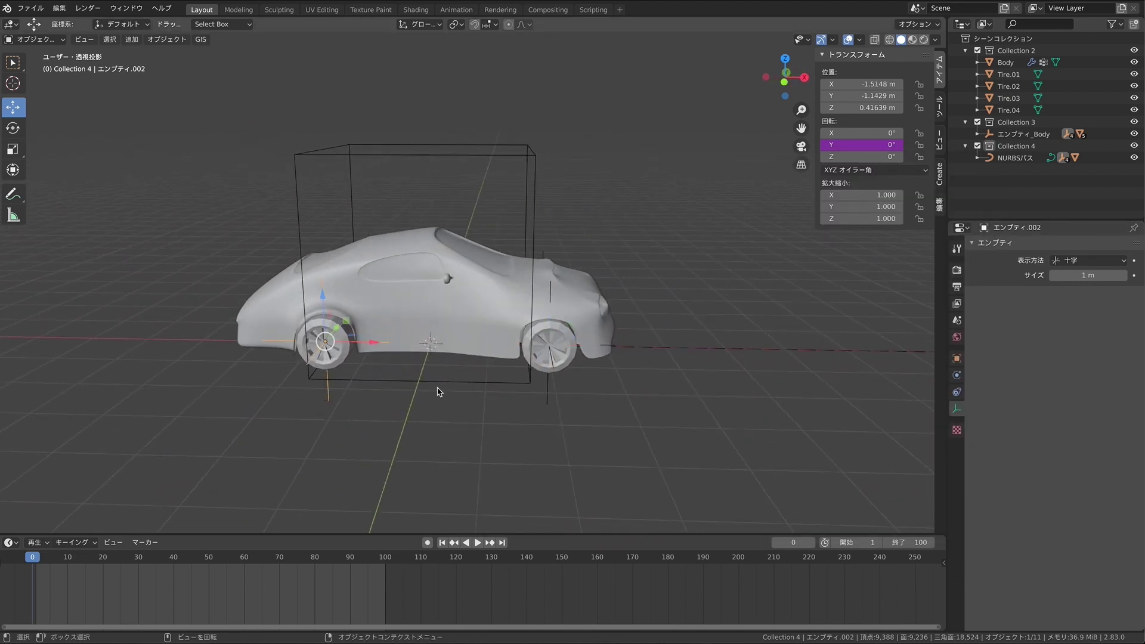
Step: Add a Generator modifier with coefficient -1.25 to エンプティ.002's Y-rotation driver
right_click(872, 147)
click(872, 147)
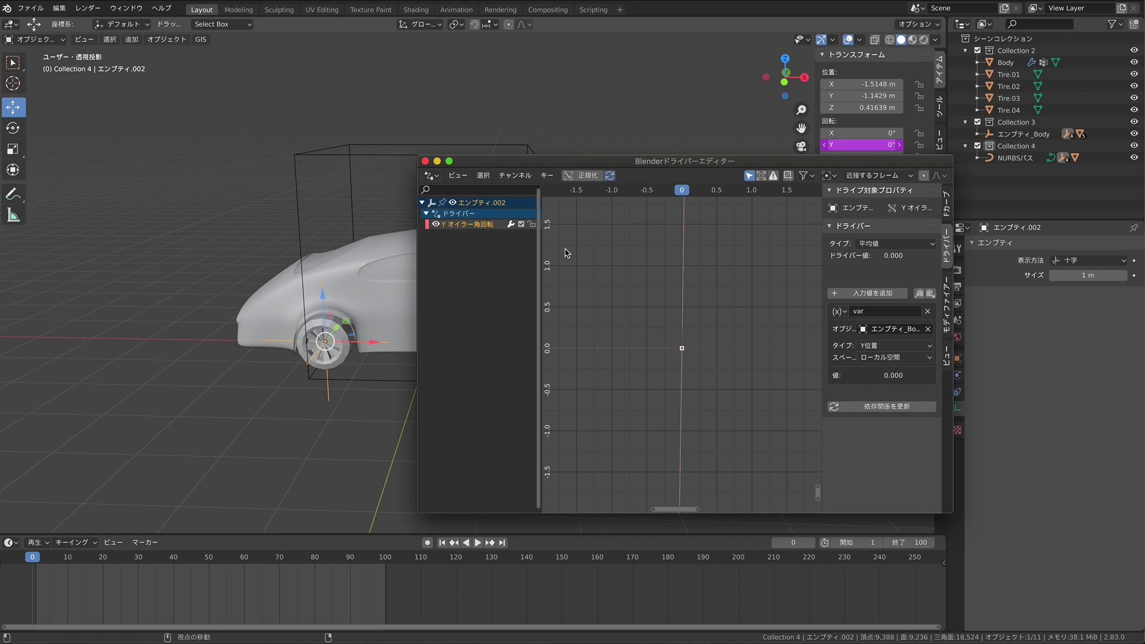
click(948, 304)
click(868, 208)
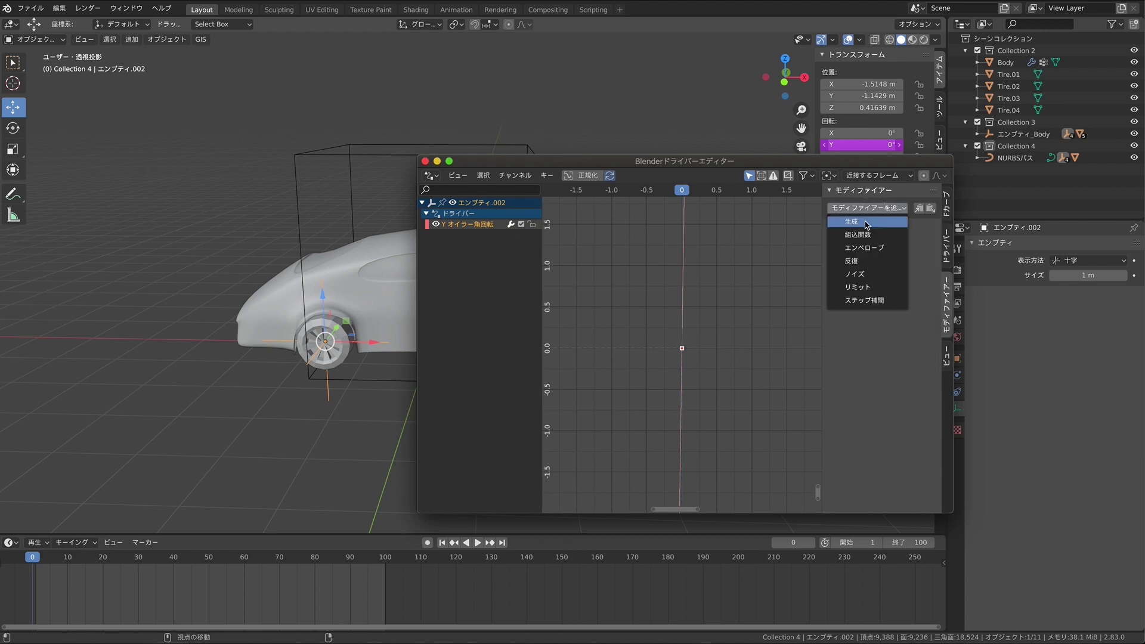
click(883, 311)
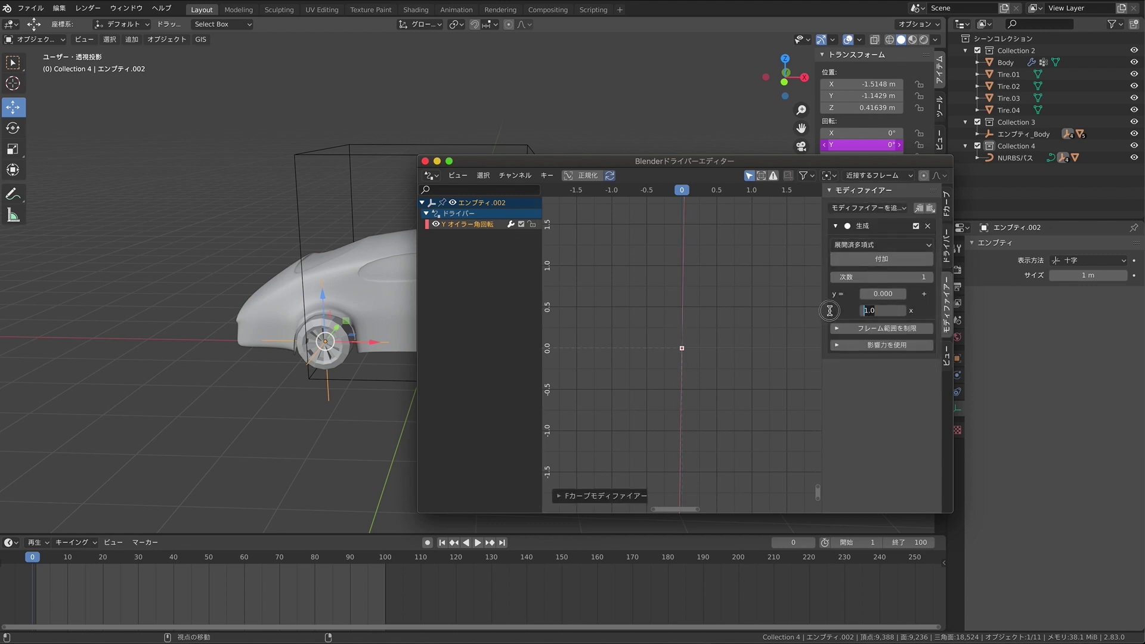
key(Return)
click(425, 161)
Step: Select エンプティ.003 and open the Drivers Editor for its Y rotation
middle_drag(507, 204, 564, 411)
click(563, 411)
right_click(865, 147)
click(866, 149)
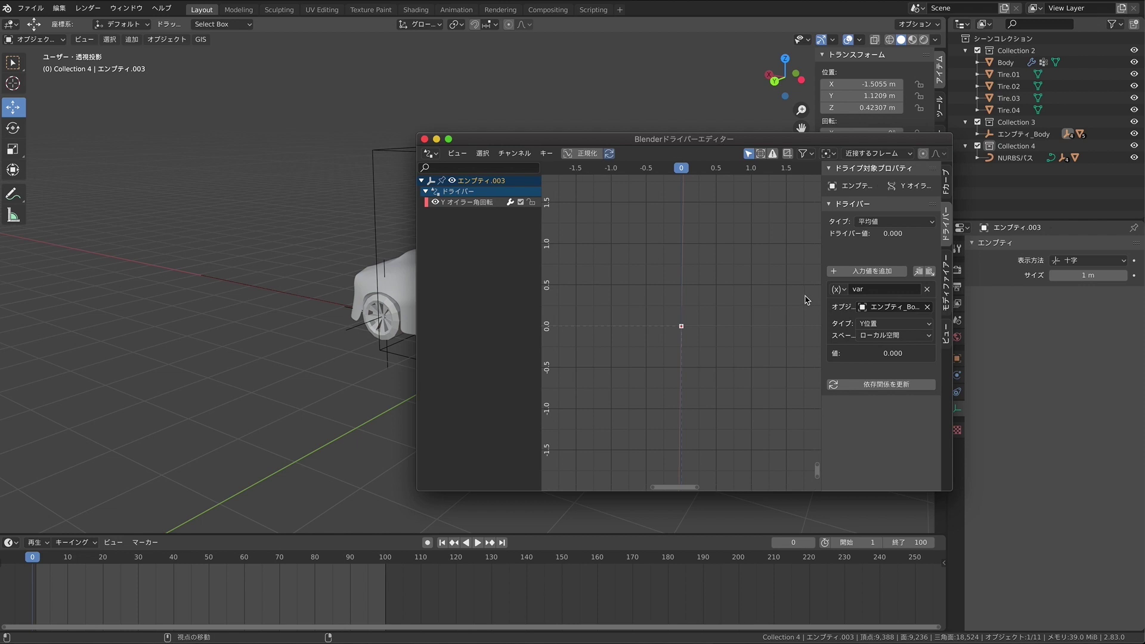
Step: Add a Generator modifier at -1.25 to エンプティ.003's Y Euler rotation channel
click(489, 202)
click(947, 285)
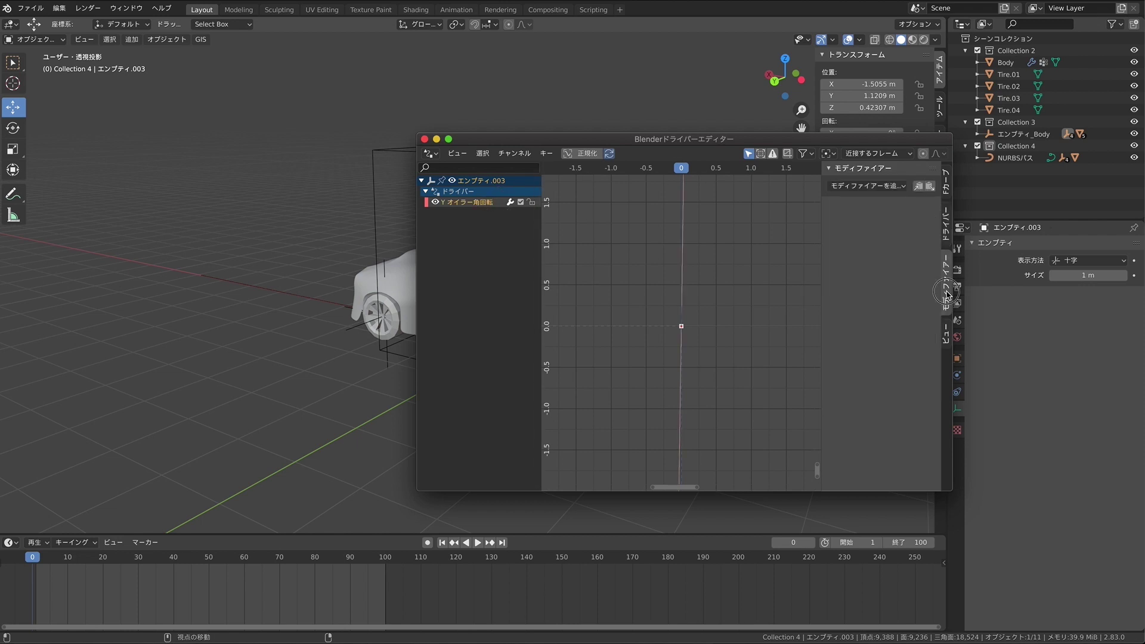
click(865, 187)
click(868, 222)
click(896, 287)
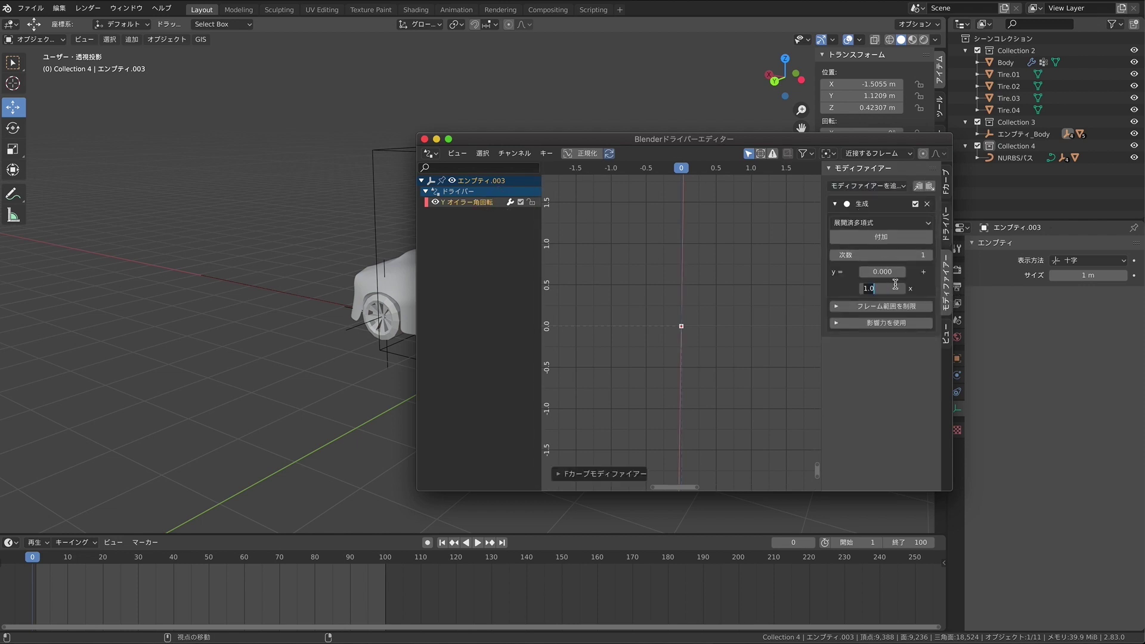
key(Return)
click(424, 139)
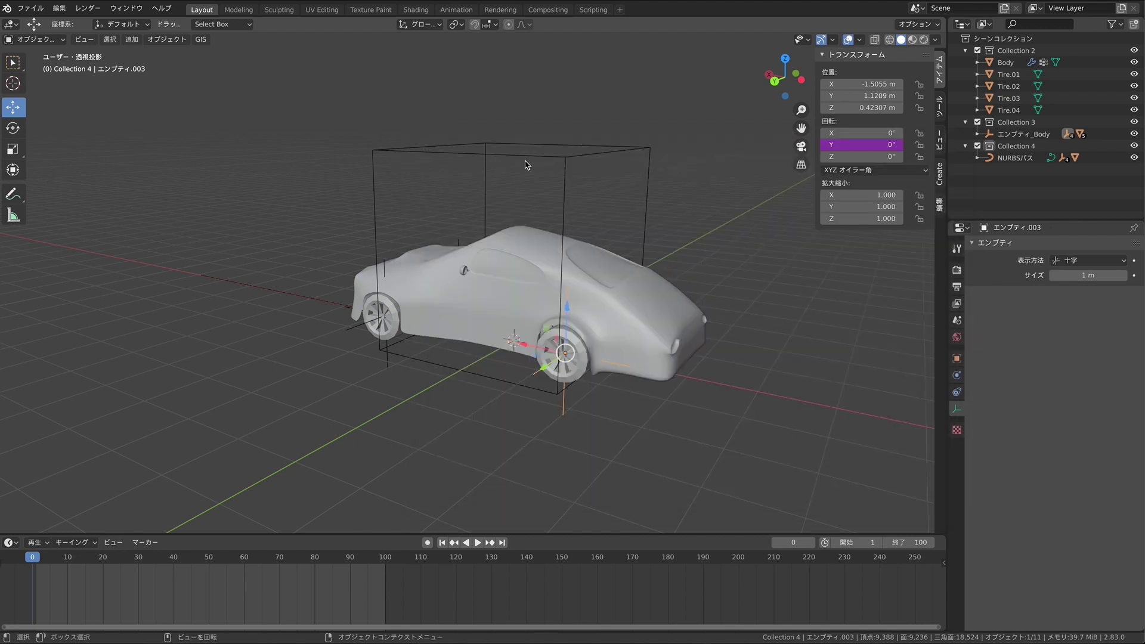
Step: Play to verify all wheels spin, then reset to frame 0 in top wireframe view with nothing selected
key(space)
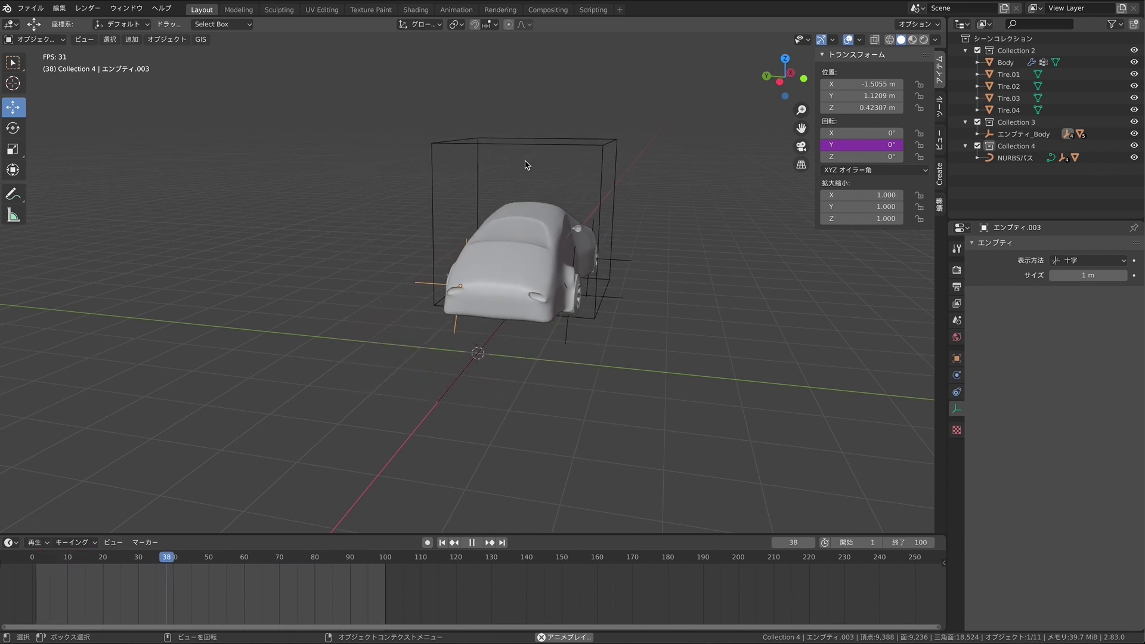
key(space)
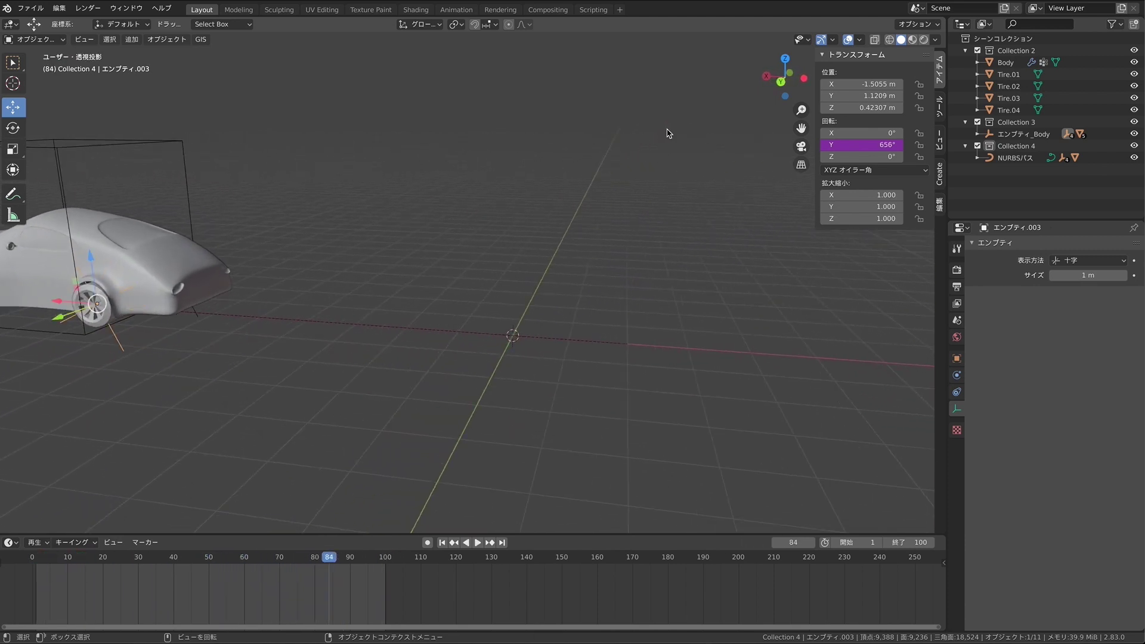
click(785, 58)
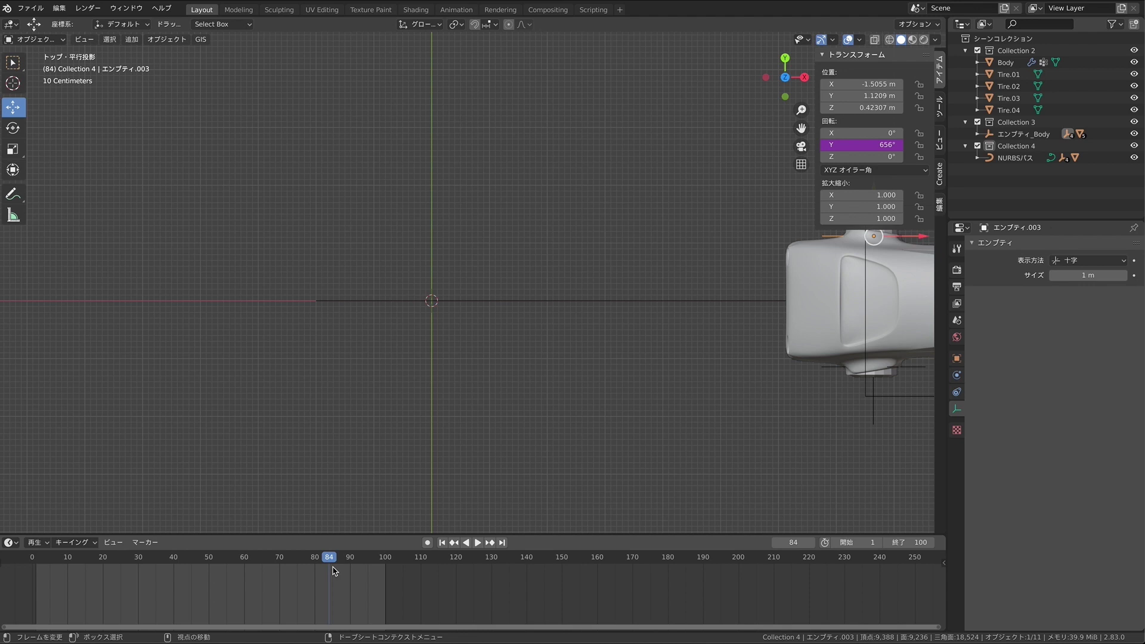
drag(334, 571, 33, 567)
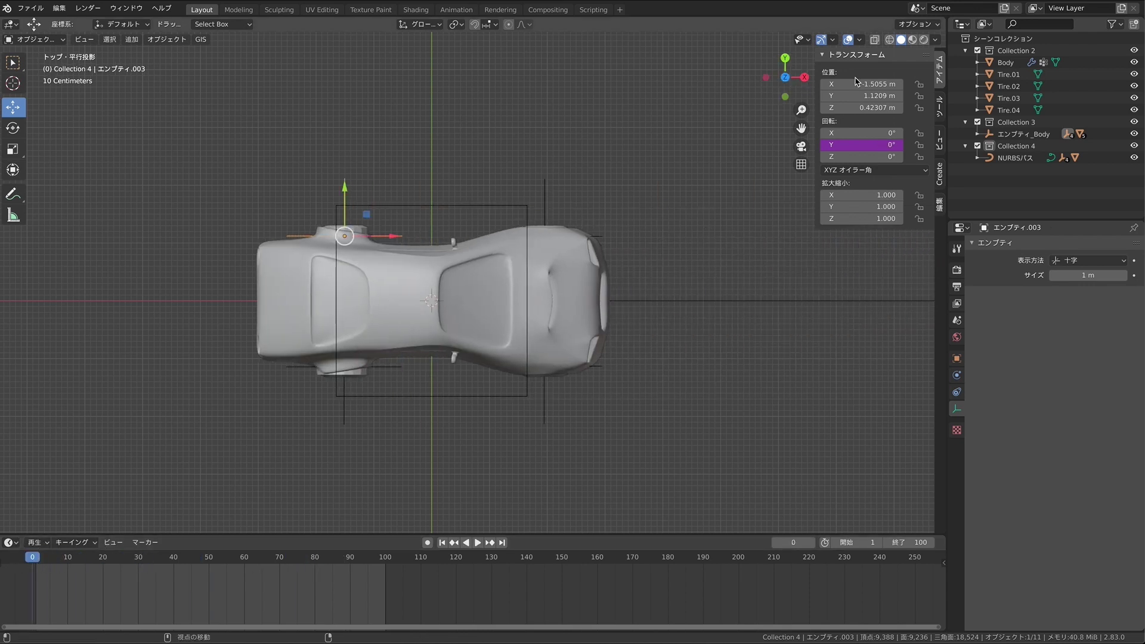
click(889, 40)
click(578, 101)
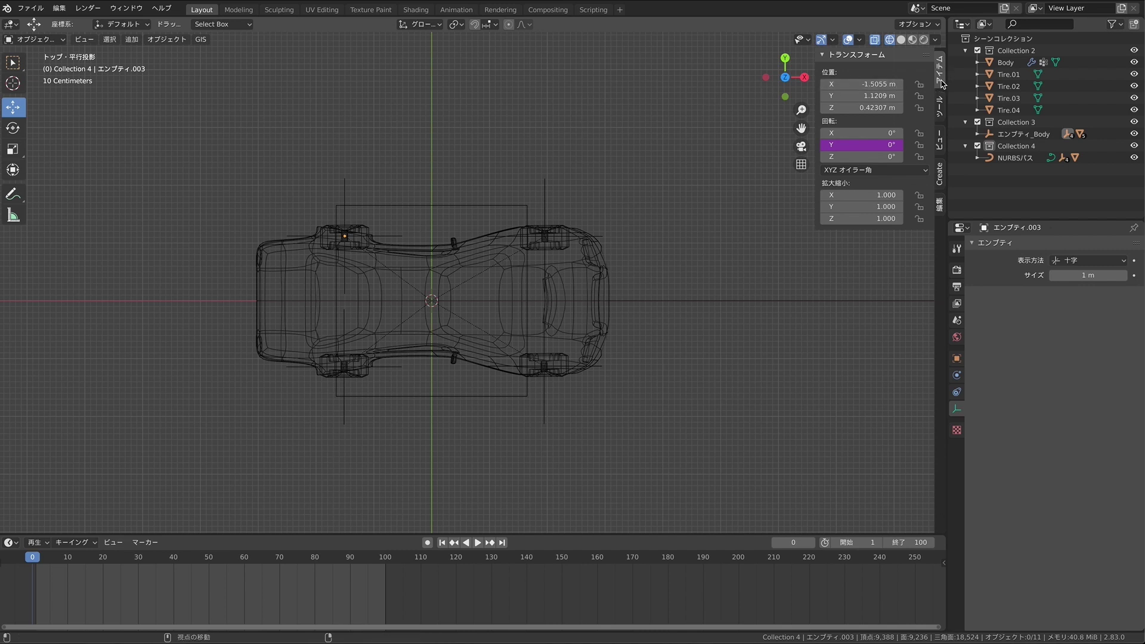
click(940, 142)
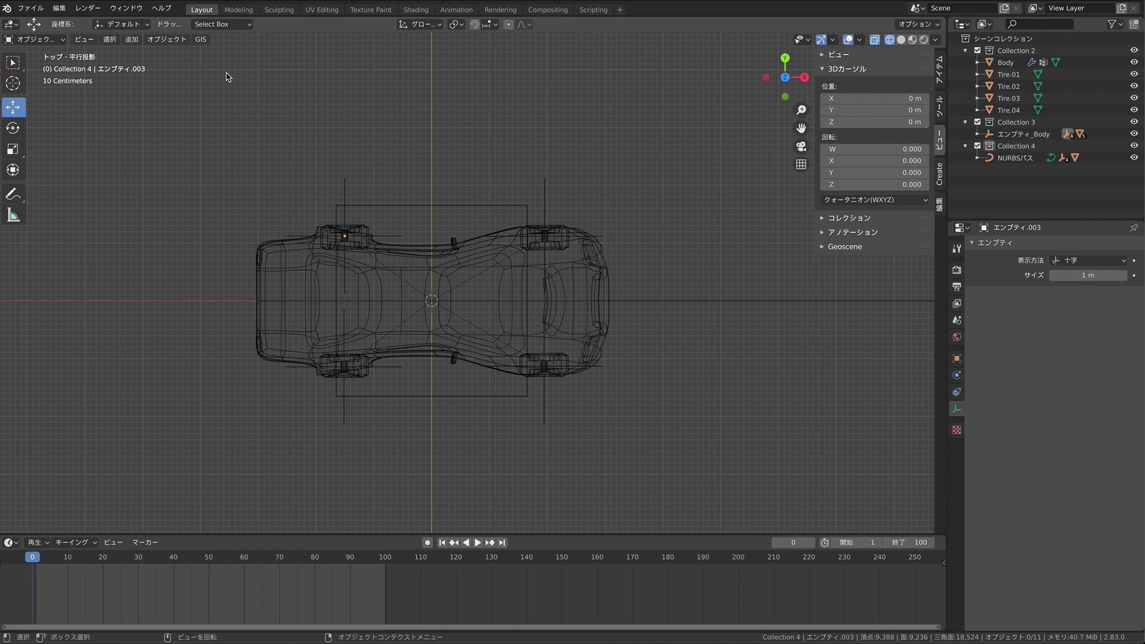
Step: Add a plane at the car's front, scale it to a narrow strip, and enter Edit Mode
click(131, 39)
mouse_move(179, 53)
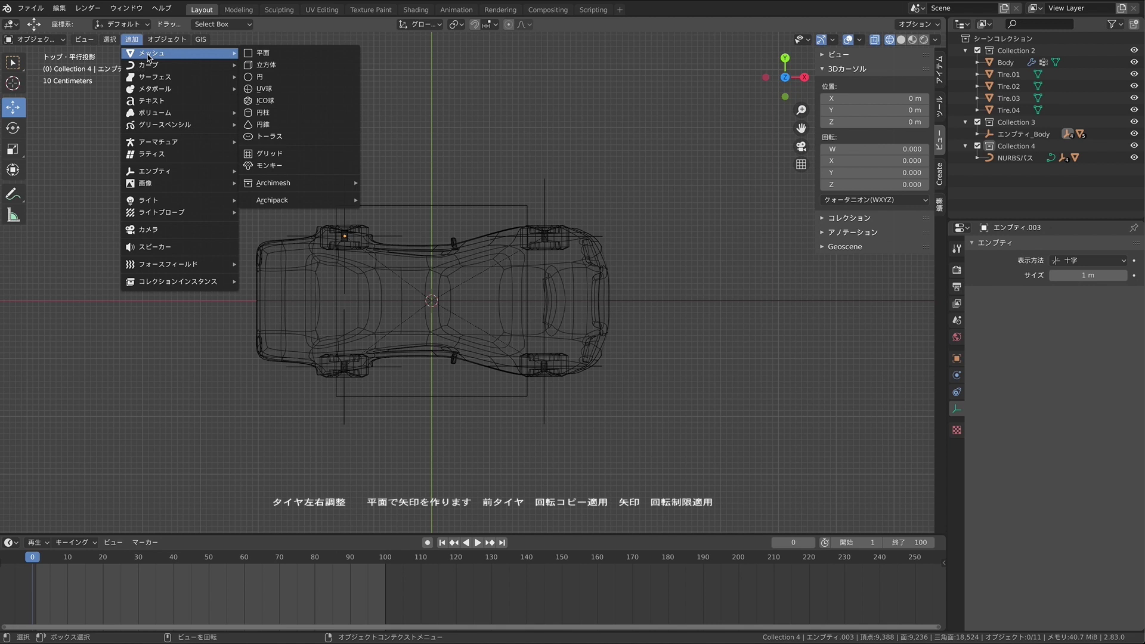
click(274, 59)
drag(481, 301, 645, 304)
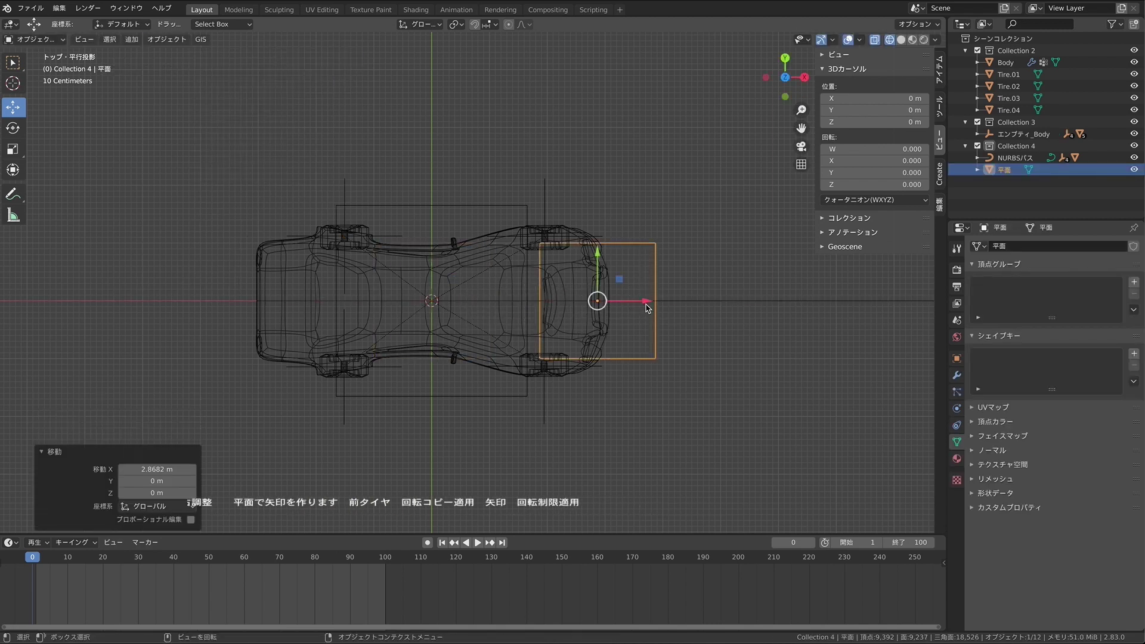
click(12, 148)
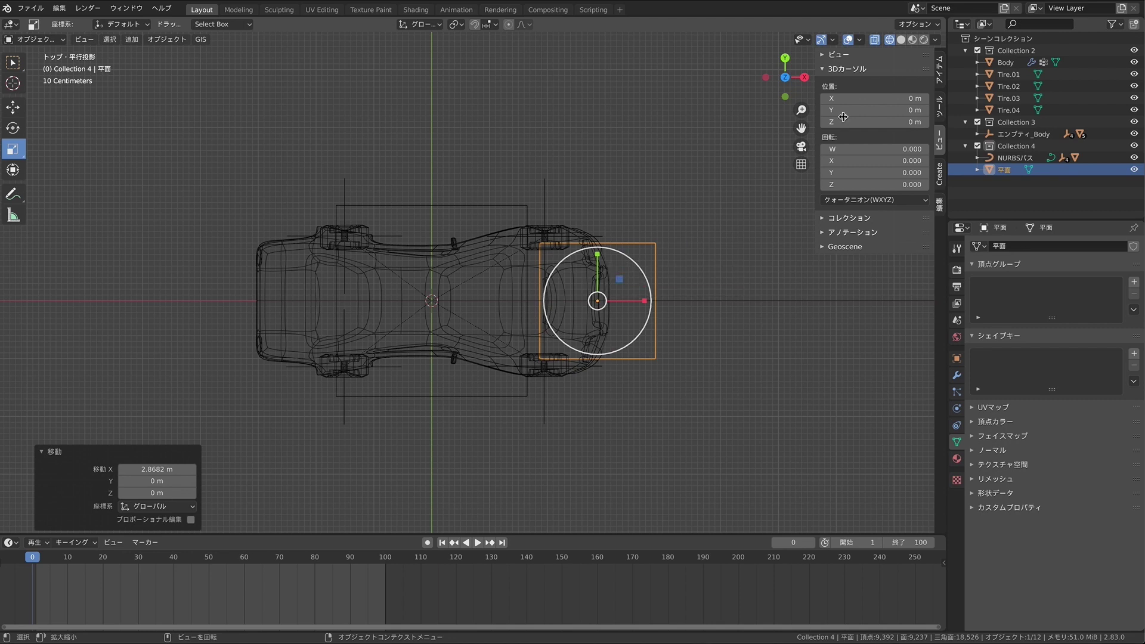
key(shift+z)
mouse_move(598, 257)
mouse_down()
mouse_move(592, 291)
mouse_move(656, 303)
mouse_up()
click(14, 107)
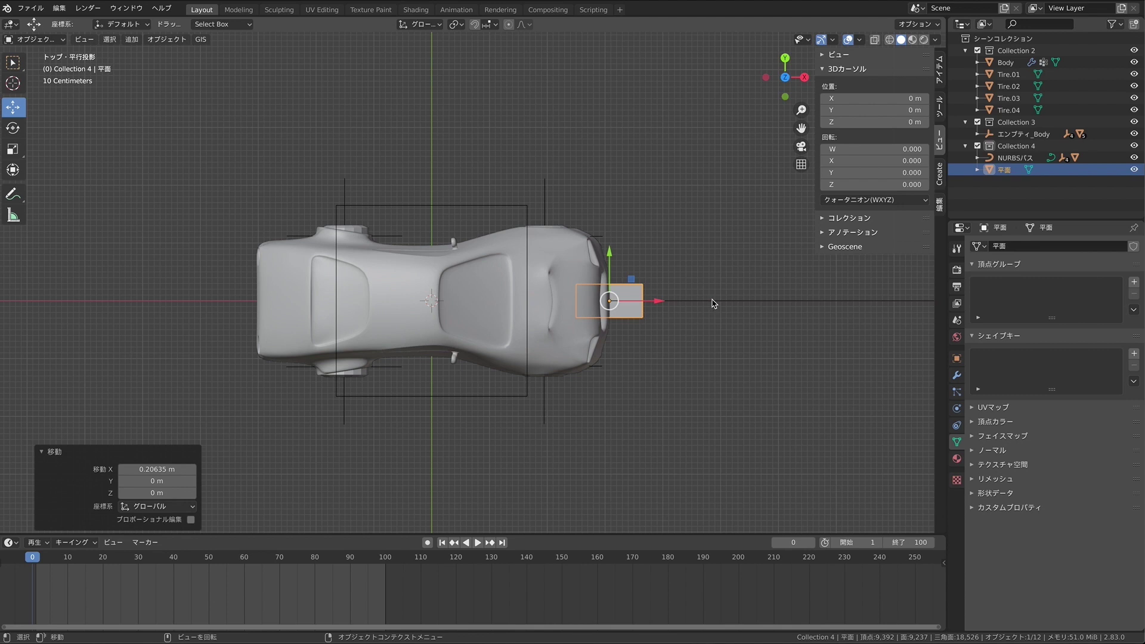
key(Tab)
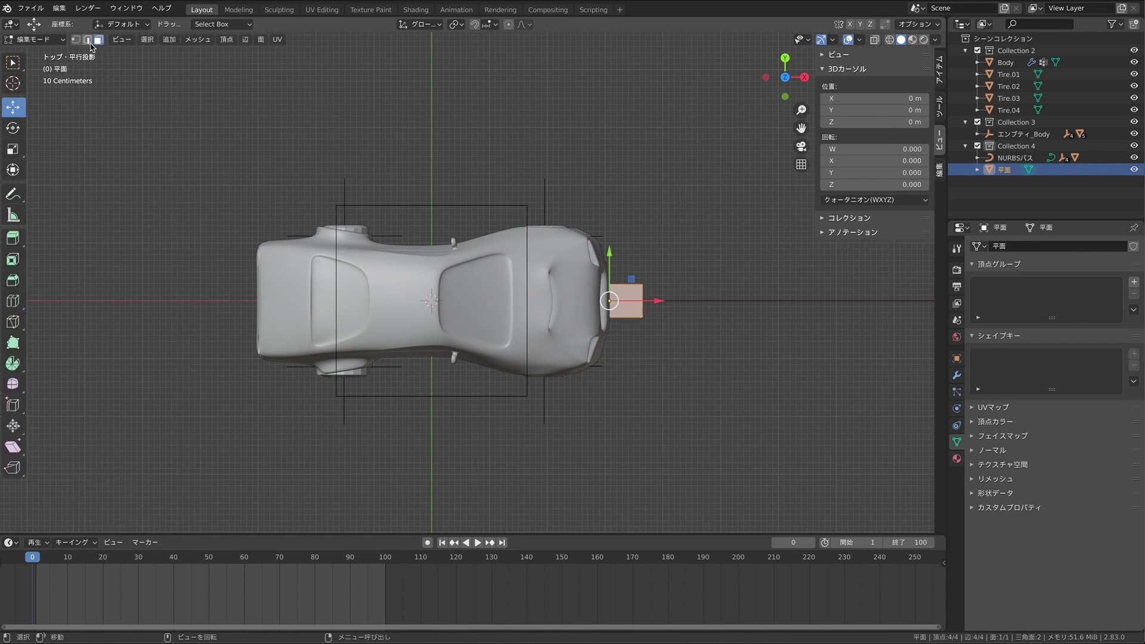
Step: Raise the plane in Z, then extrude and widen its front edge for the arrowhead
middle_drag(429, 182, 477, 190)
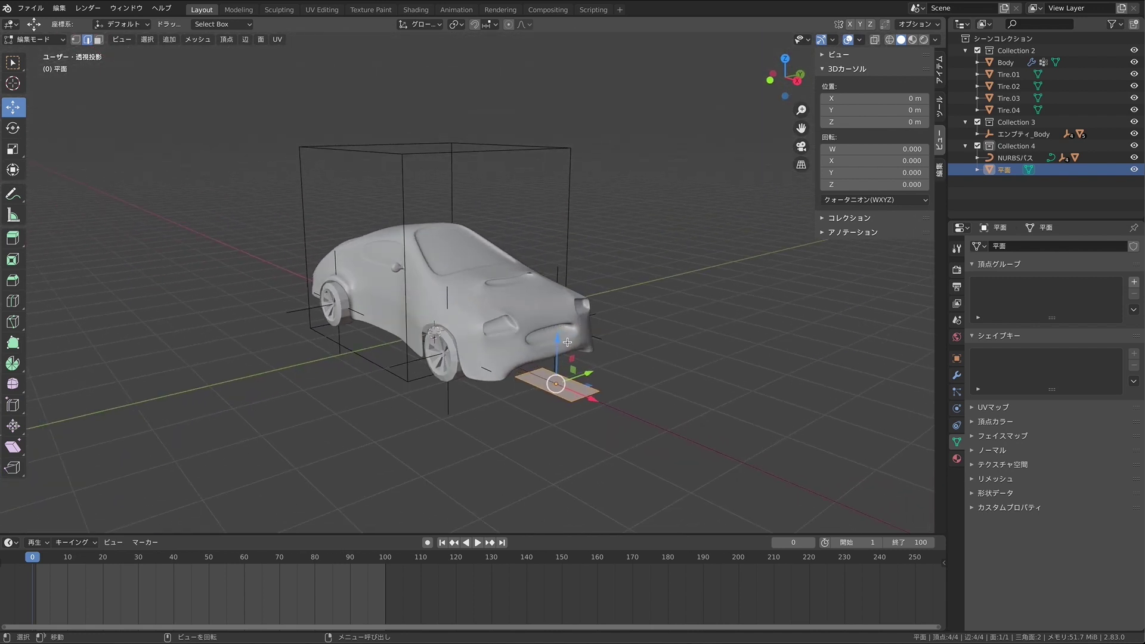
drag(559, 339, 555, 306)
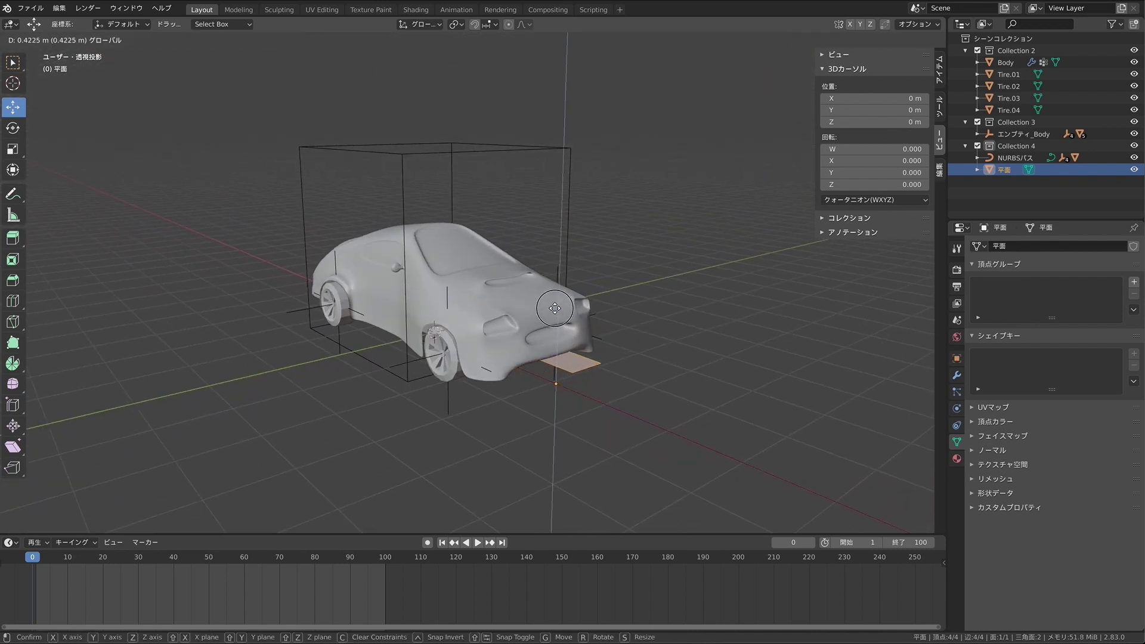
click(555, 307)
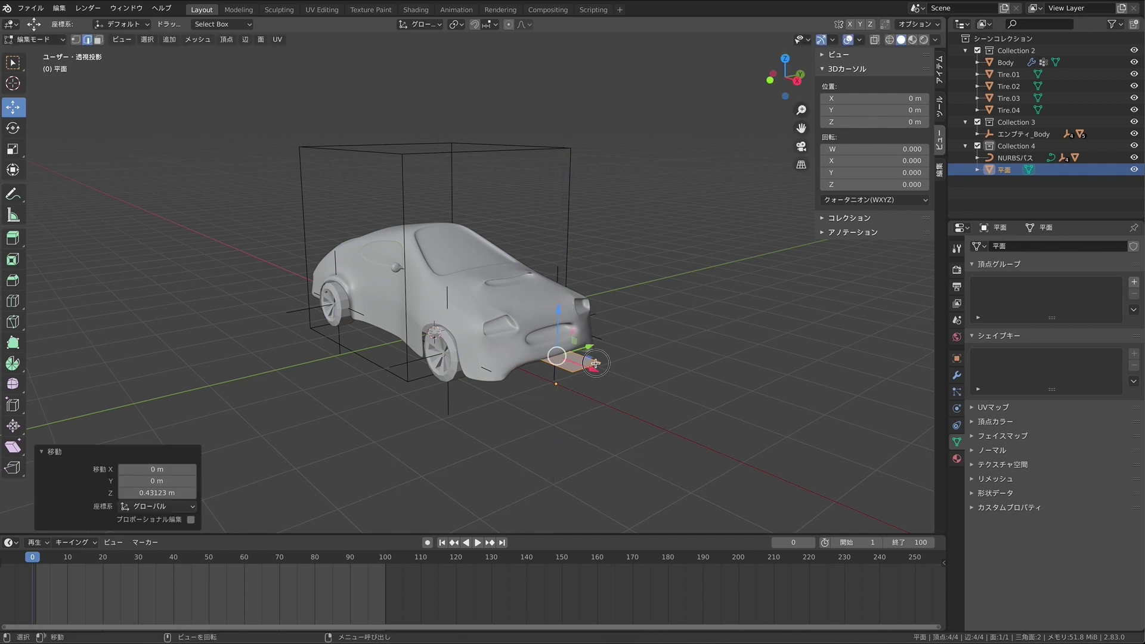
click(595, 364)
key(e)
key(s)
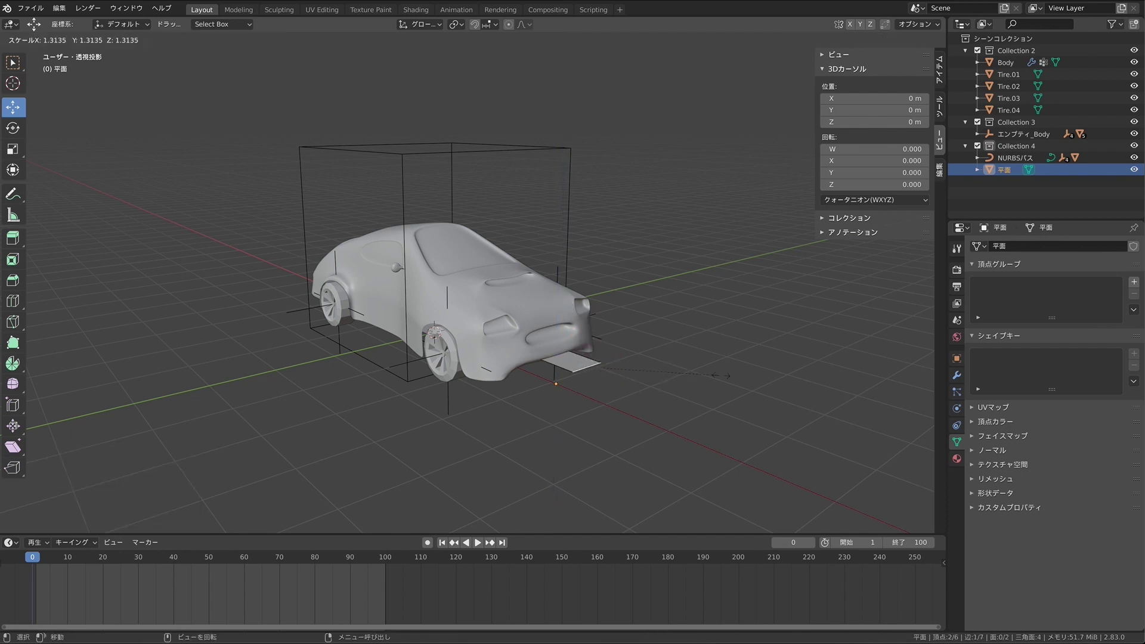
click(736, 374)
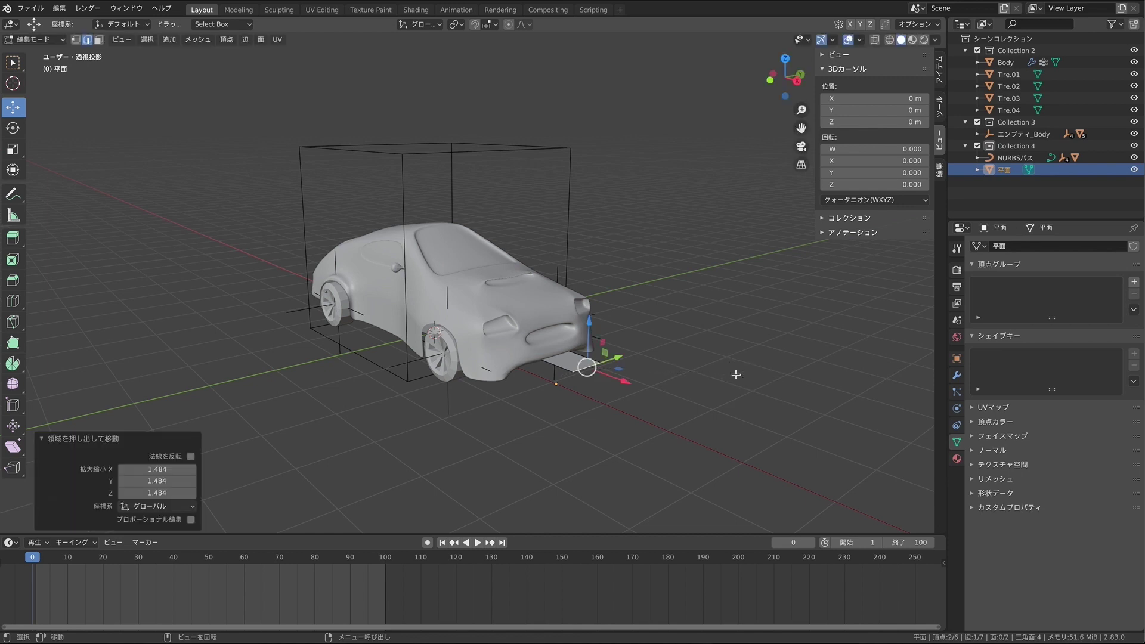
middle_drag(736, 375, 736, 375)
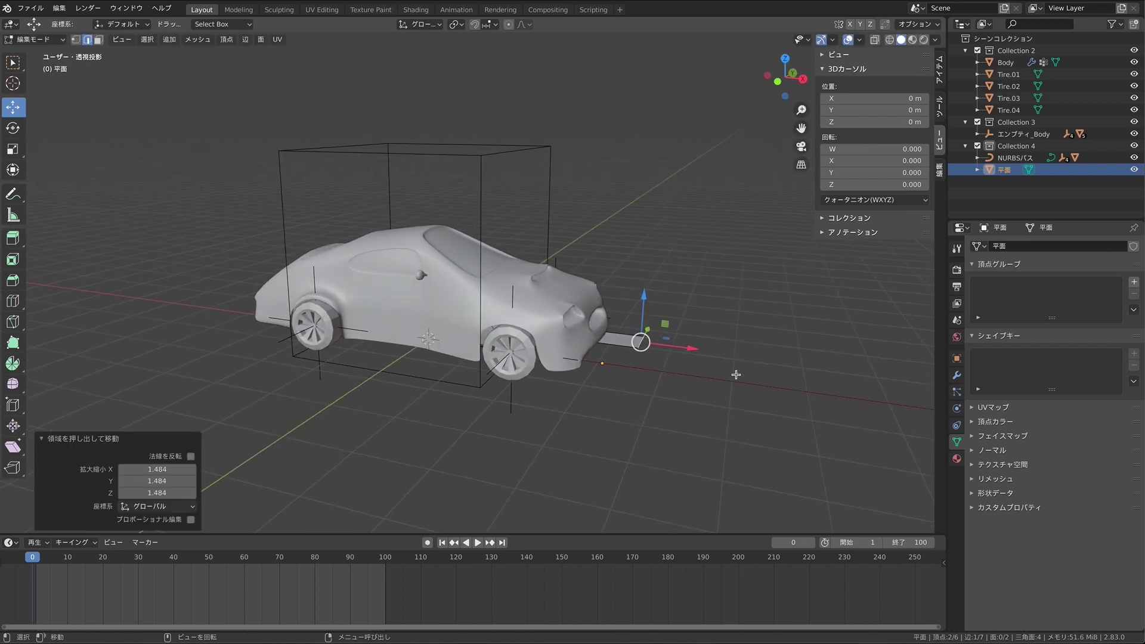
Step: Extrude the edge 0.476 m along X and scale the end to a point
key(e)
key(x)
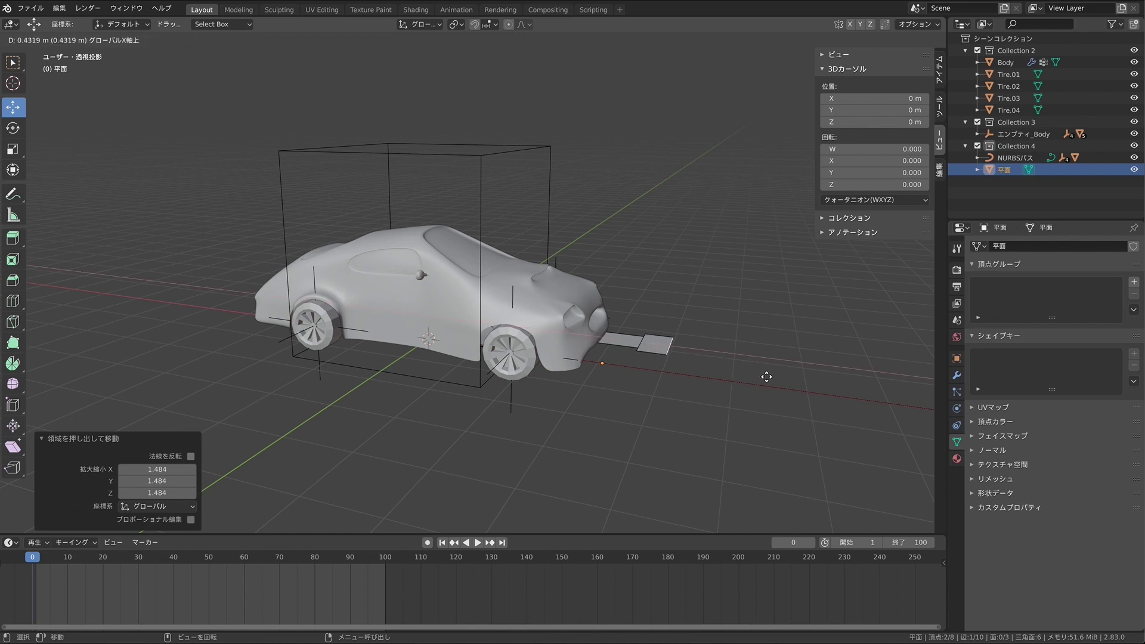
click(770, 378)
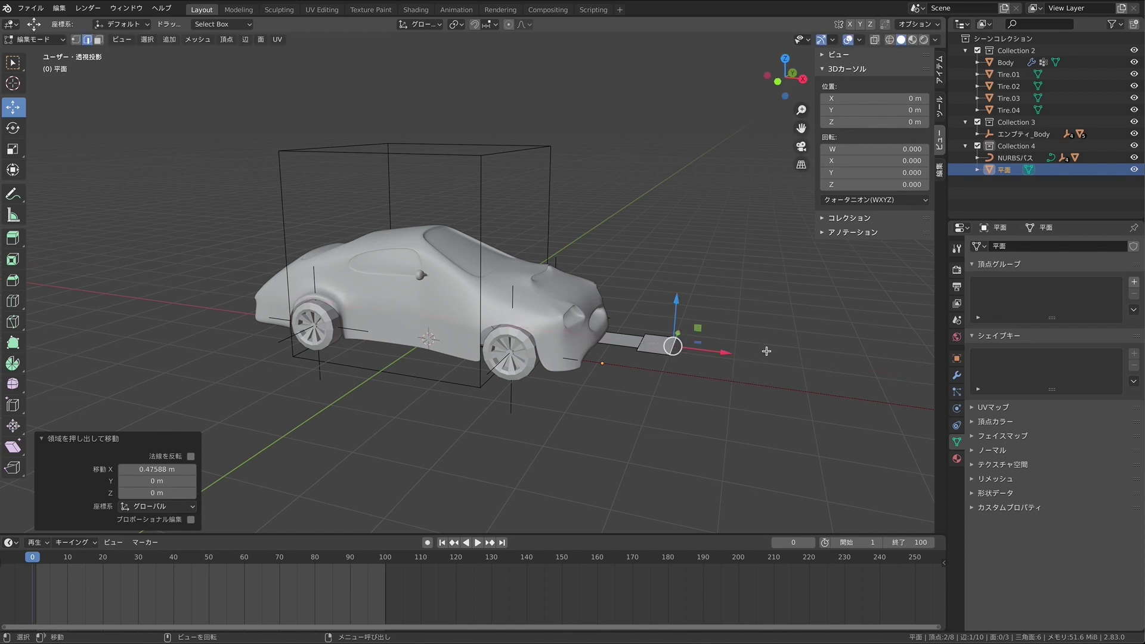
key(s)
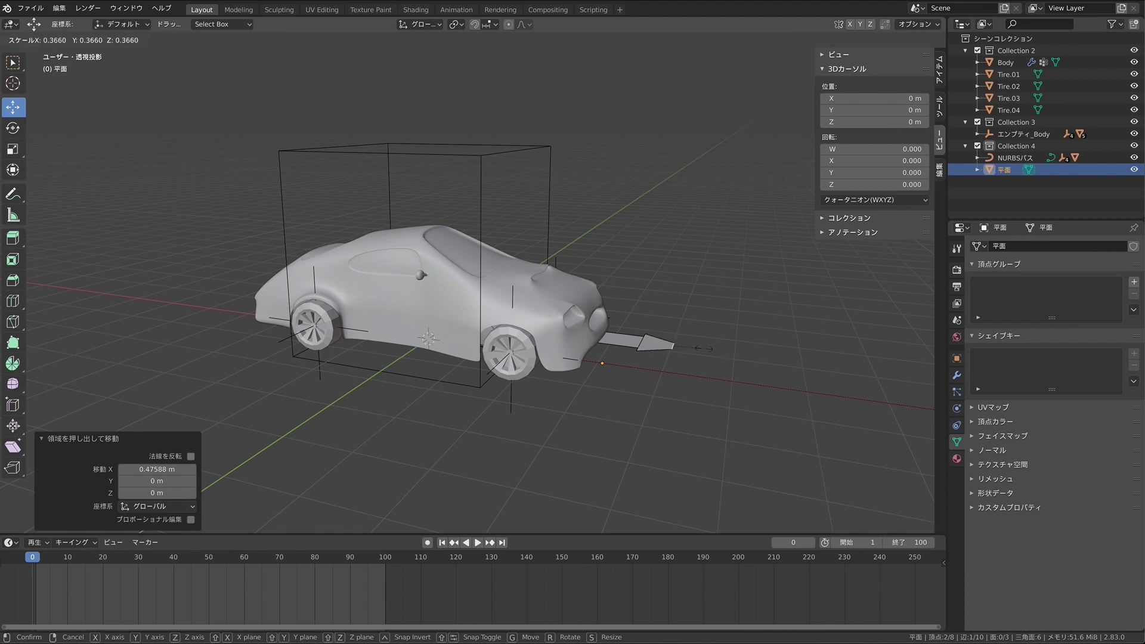
click(678, 347)
click(735, 338)
middle_drag(735, 338, 738, 338)
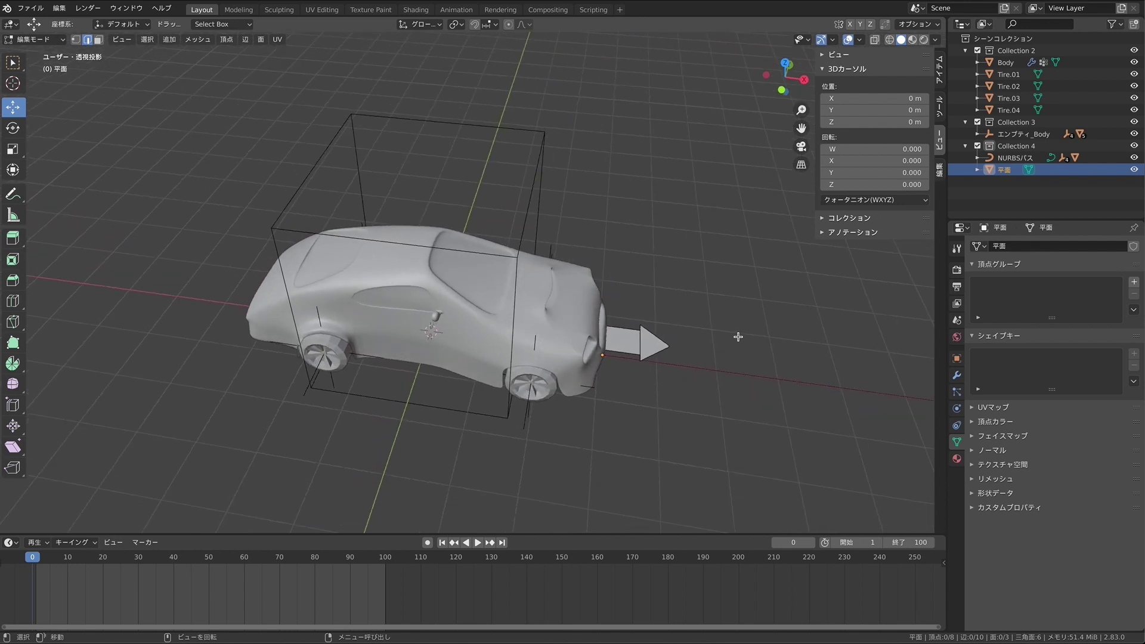
click(49, 43)
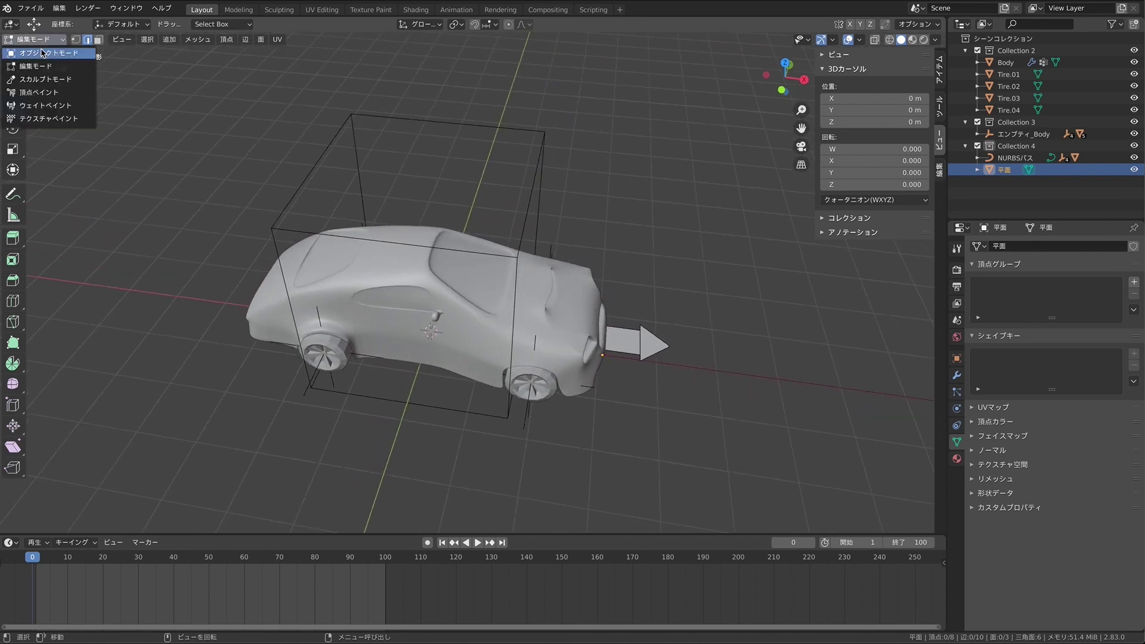
Step: Reselect the arrow plane and set its origin to its geometry
middle_drag(705, 299, 704, 299)
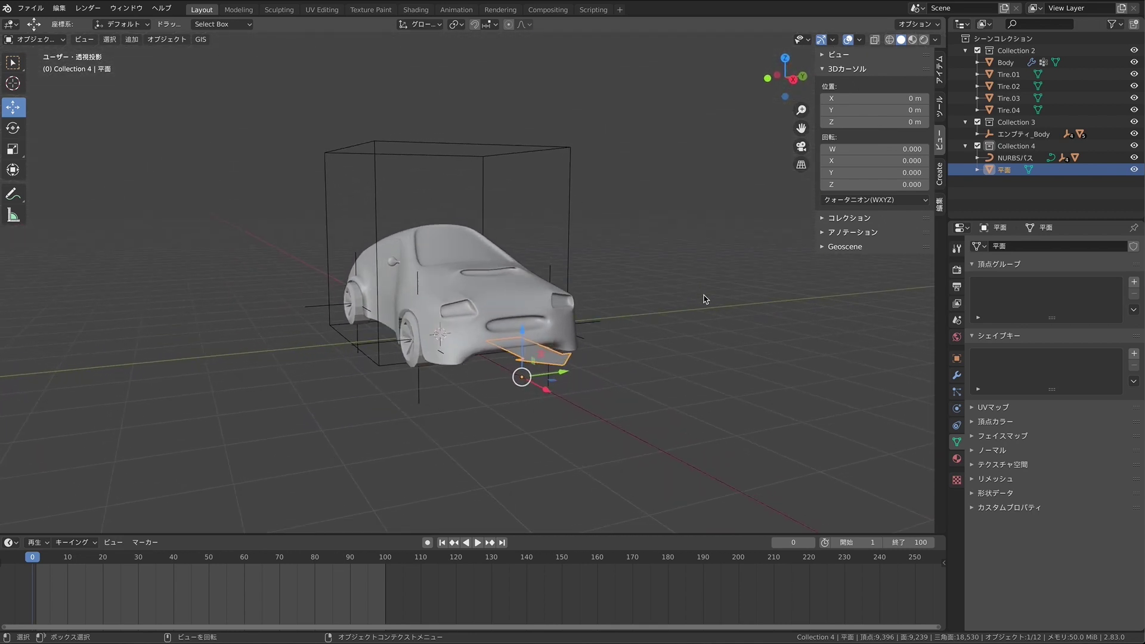
click(653, 329)
key(ctrl+z)
click(166, 39)
mouse_move(177, 65)
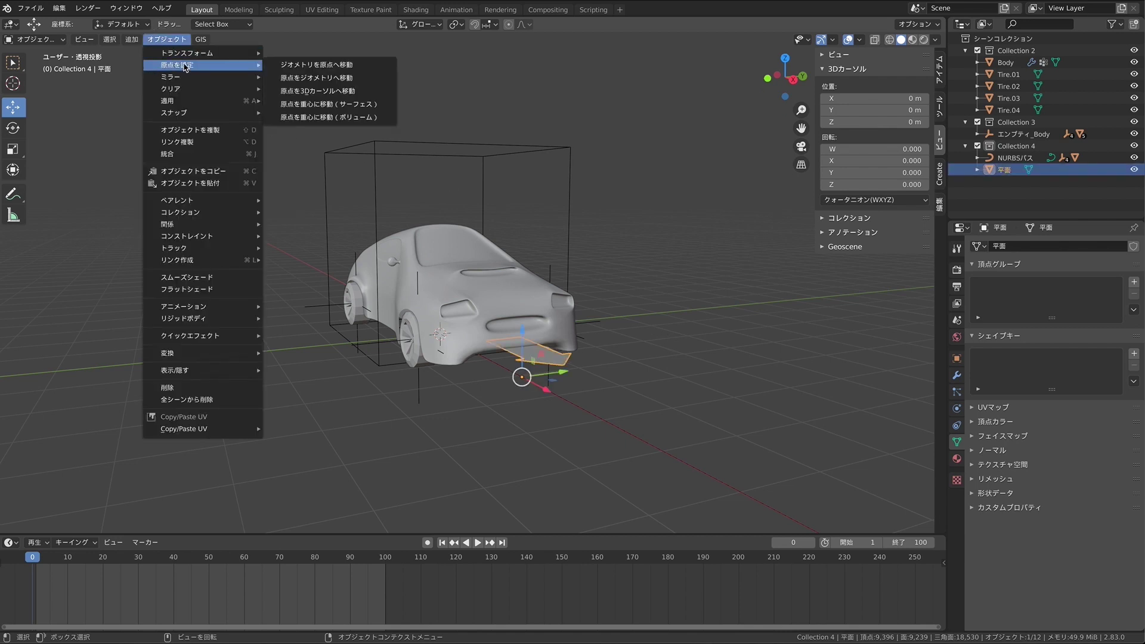
click(312, 79)
Step: Slide the arrow −0.443 m along X, back under the car's front bumper
middle_drag(673, 227, 673, 227)
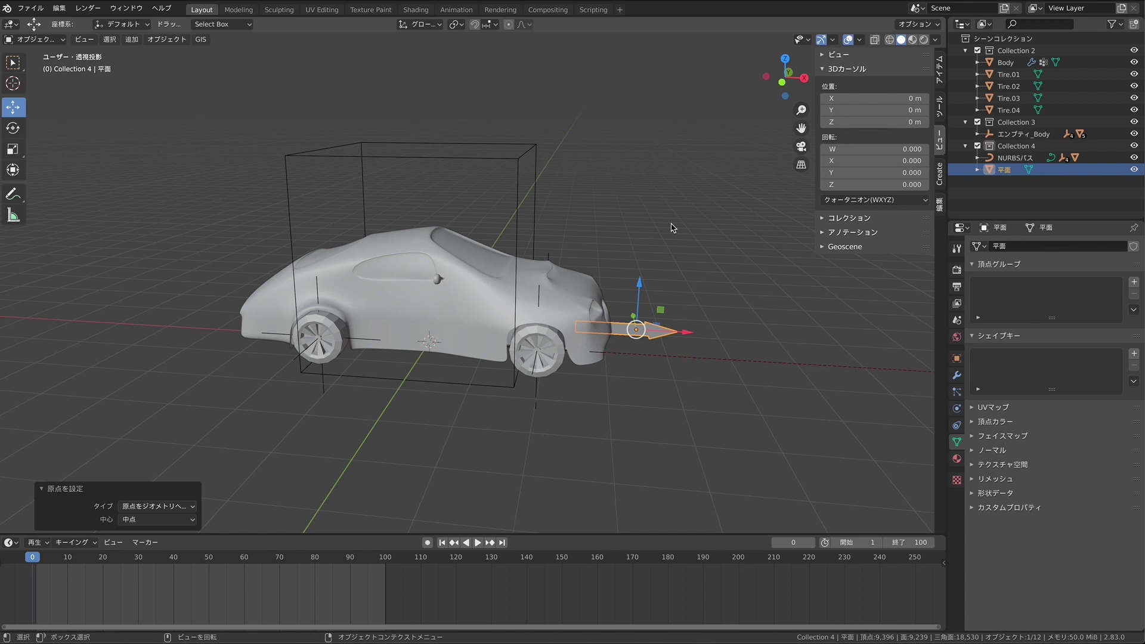
middle_drag(673, 227, 673, 227)
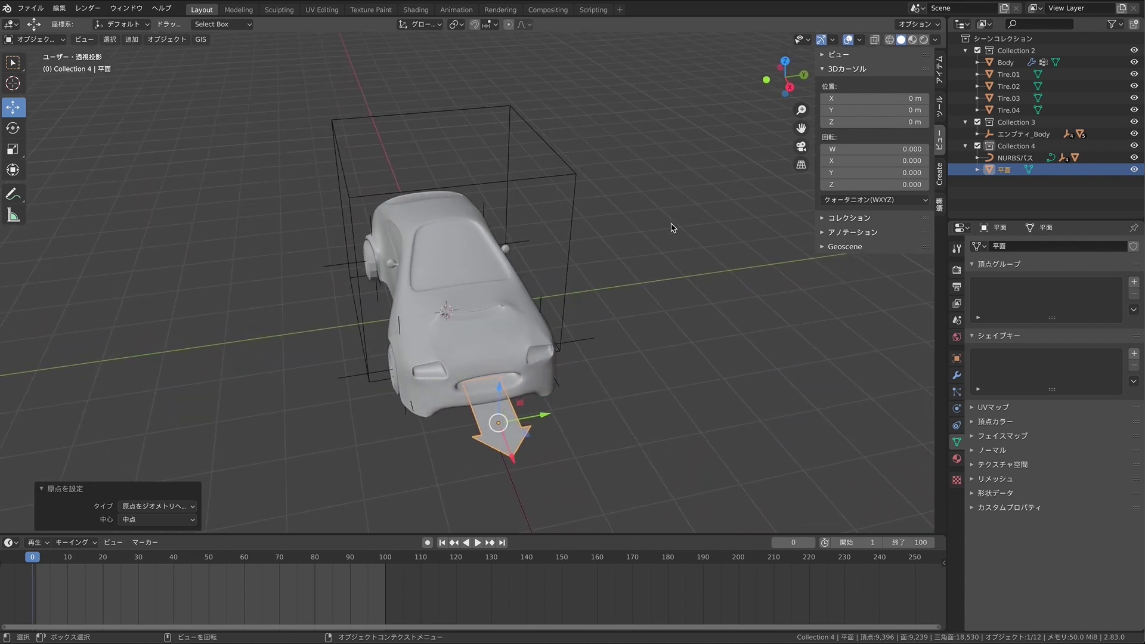
middle_drag(685, 409, 678, 401)
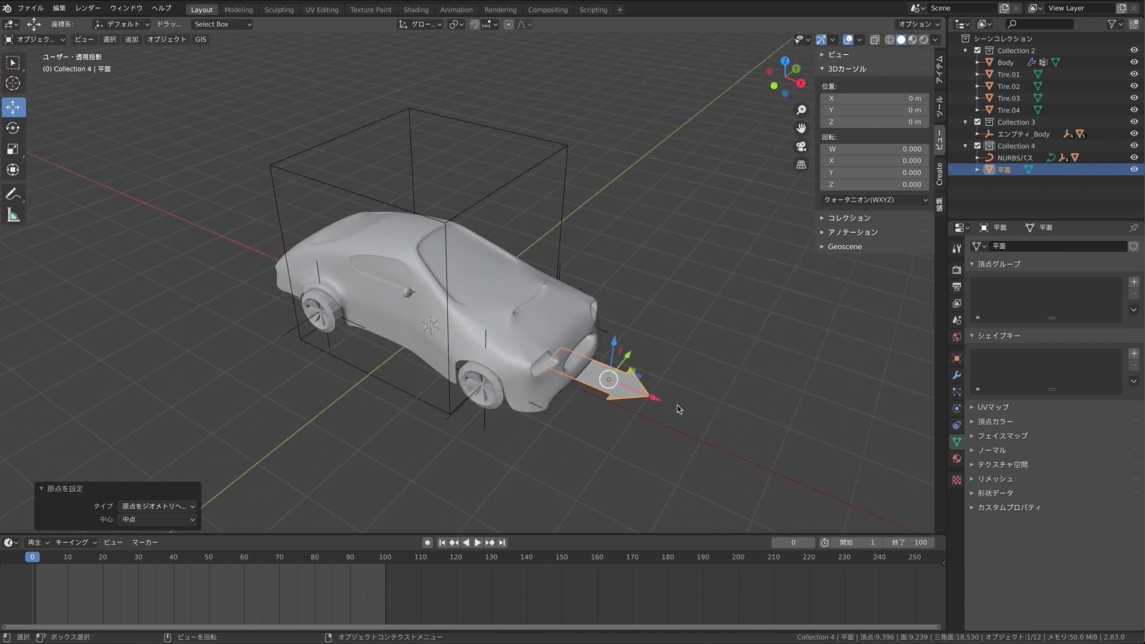
key(g)
click(631, 398)
middle_drag(673, 392, 675, 391)
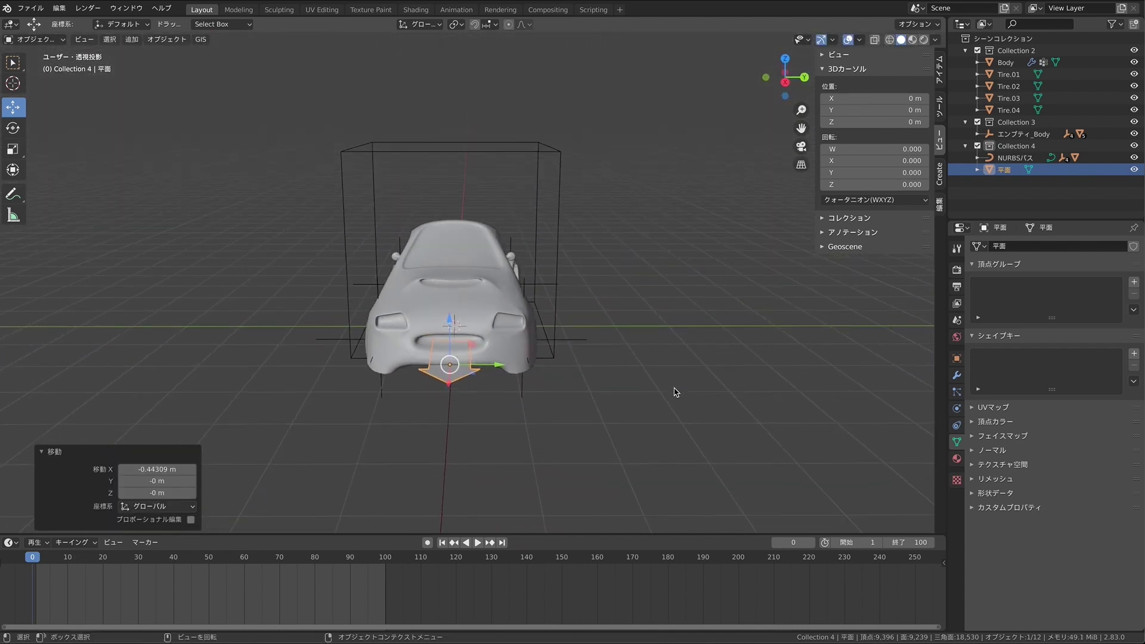
click(20, 134)
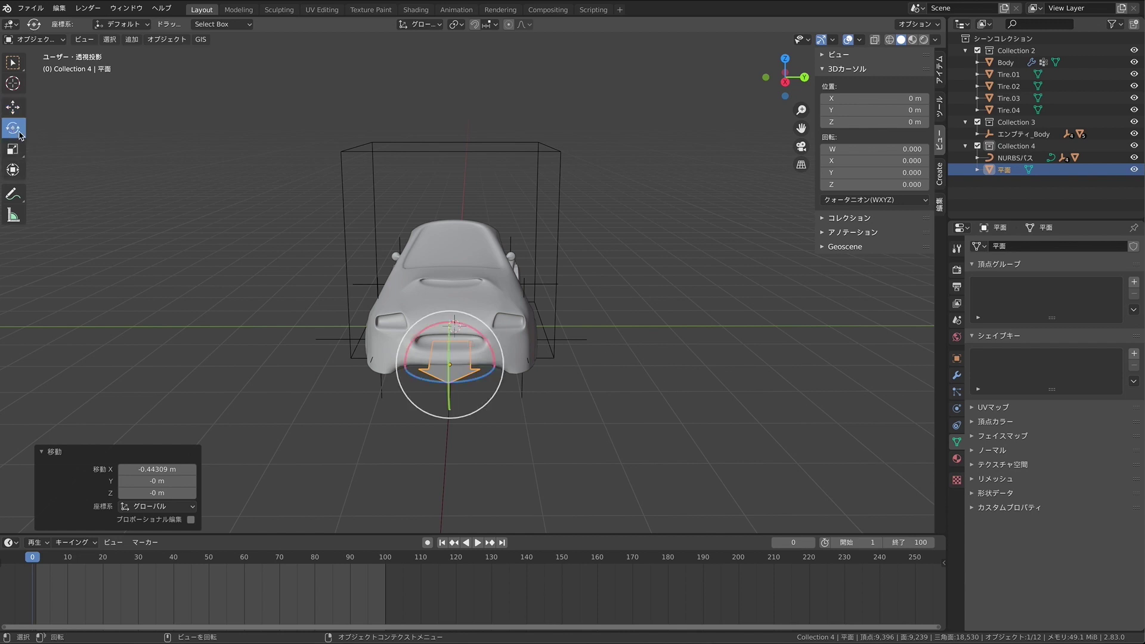
Step: Drag the plane into Collection 3 in the Outliner and rename it 'Rotation'
middle_drag(653, 276, 653, 276)
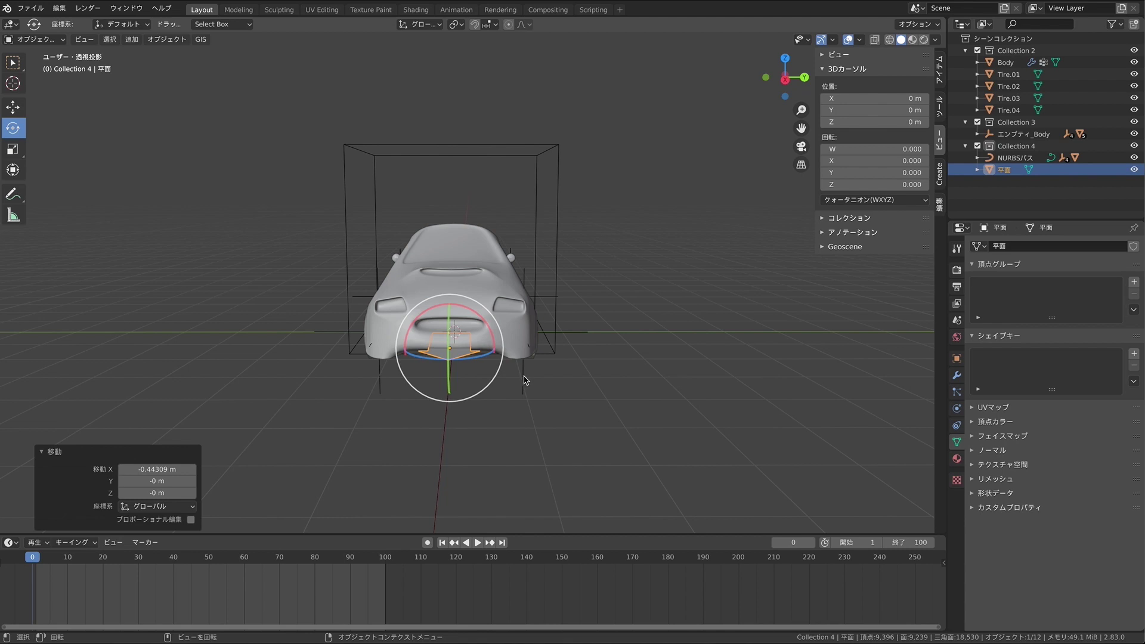
mouse_move(1007, 179)
mouse_down()
mouse_move(997, 177)
mouse_move(1008, 150)
mouse_up()
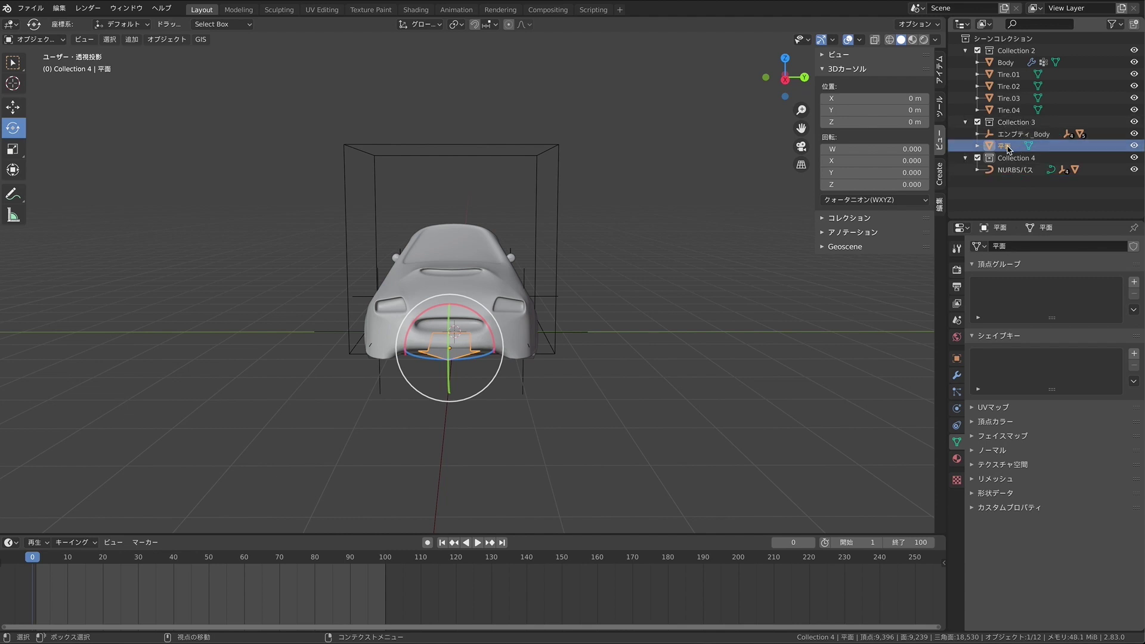
right_click(1008, 149)
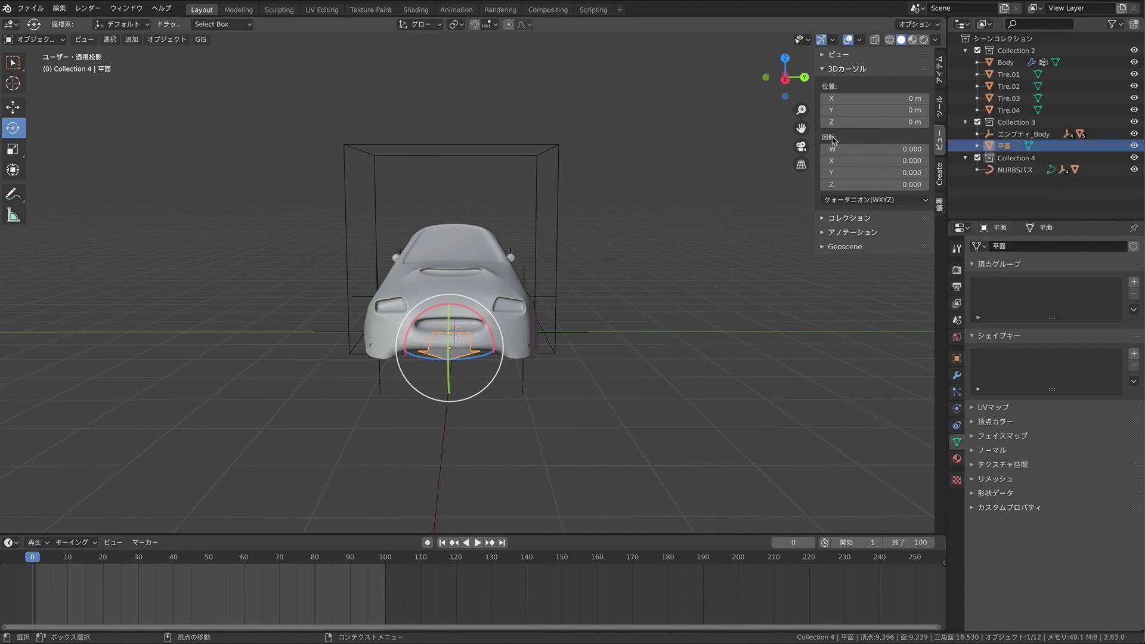
double_click(1006, 145)
click(999, 146)
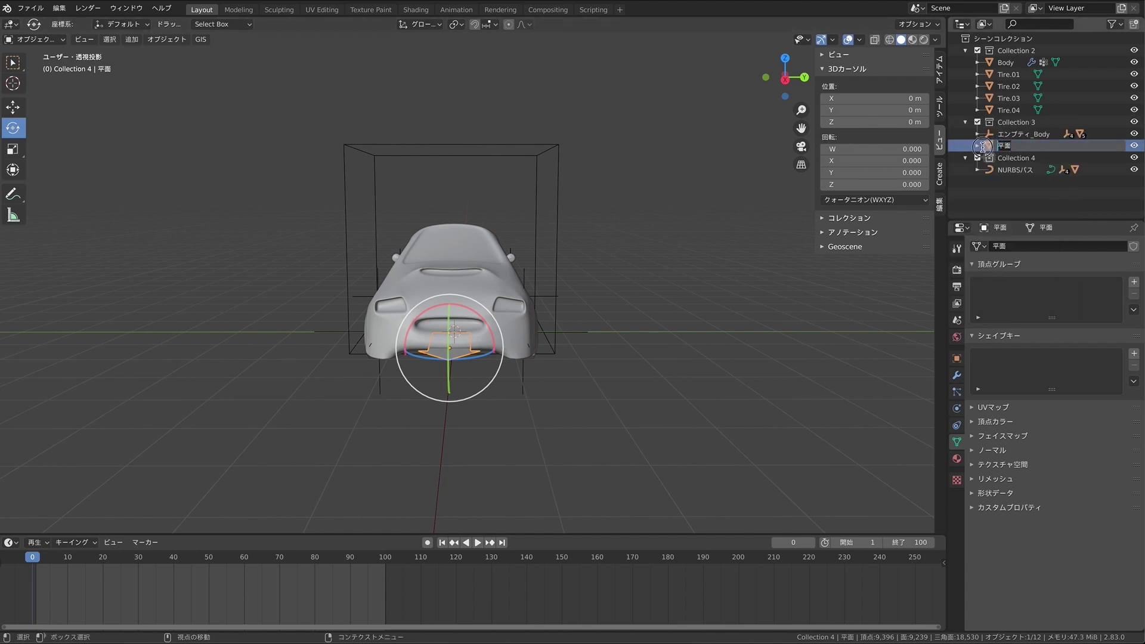
text(Rotation)
key(Return)
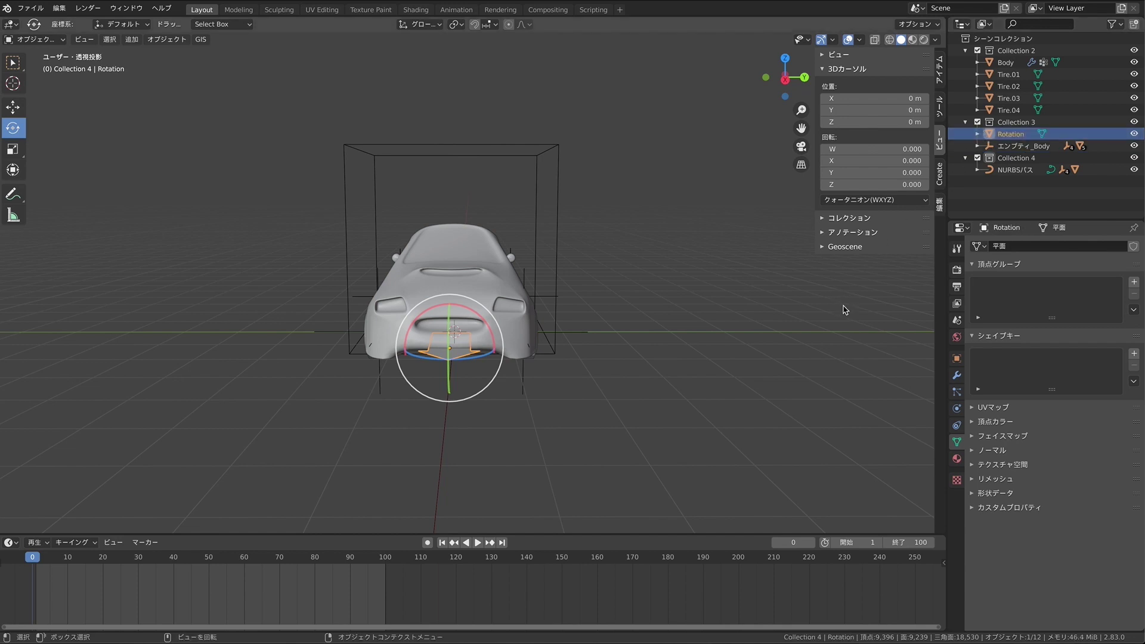
click(524, 391)
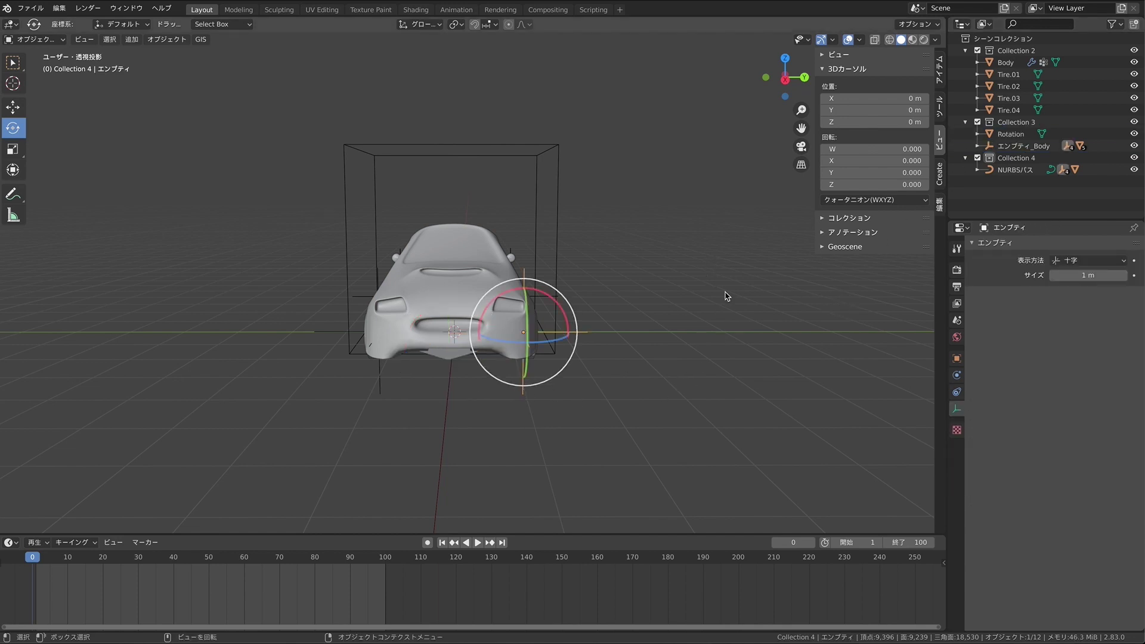
Step: Add a Z-only, additive Copy Rotation constraint to the empty, targeting Rotation
click(957, 392)
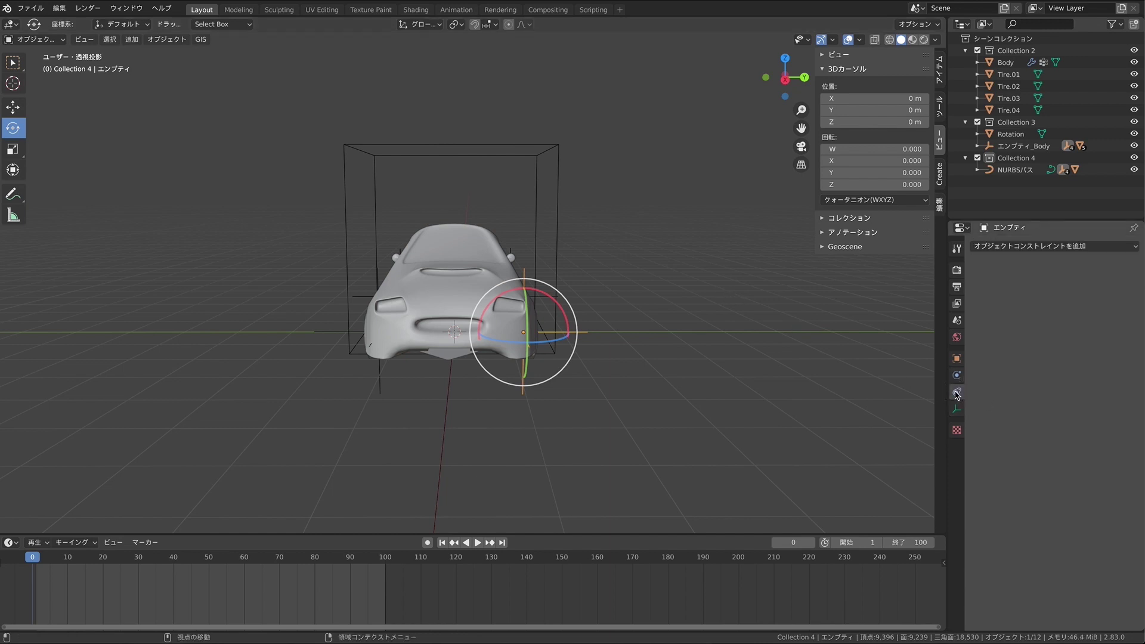
click(12, 107)
click(1024, 247)
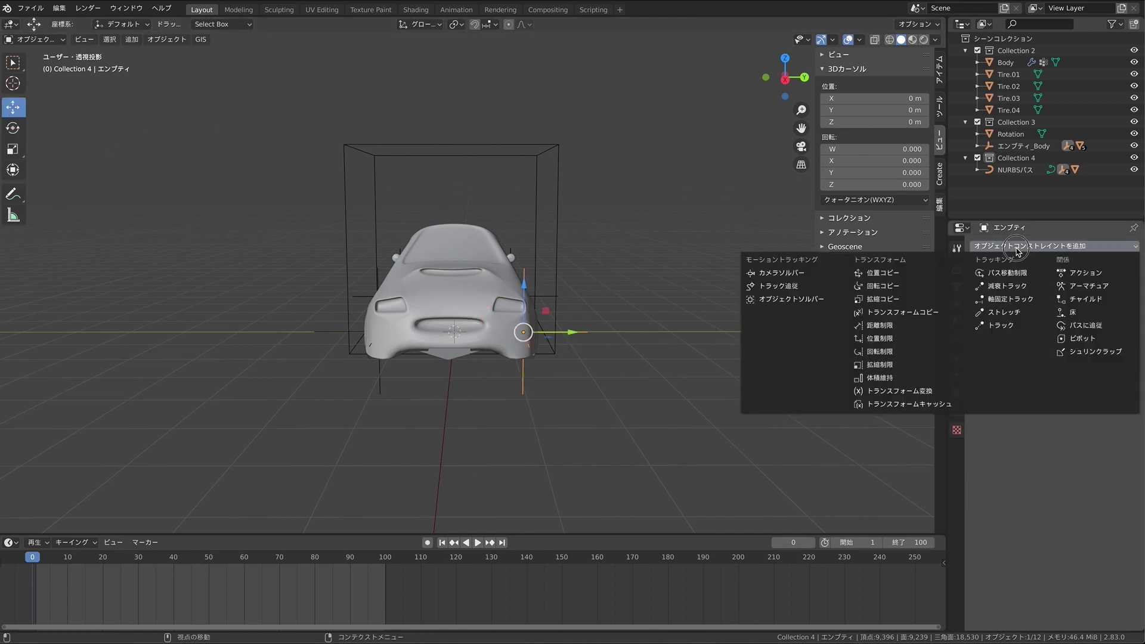
click(885, 283)
click(979, 320)
click(1037, 321)
click(1030, 351)
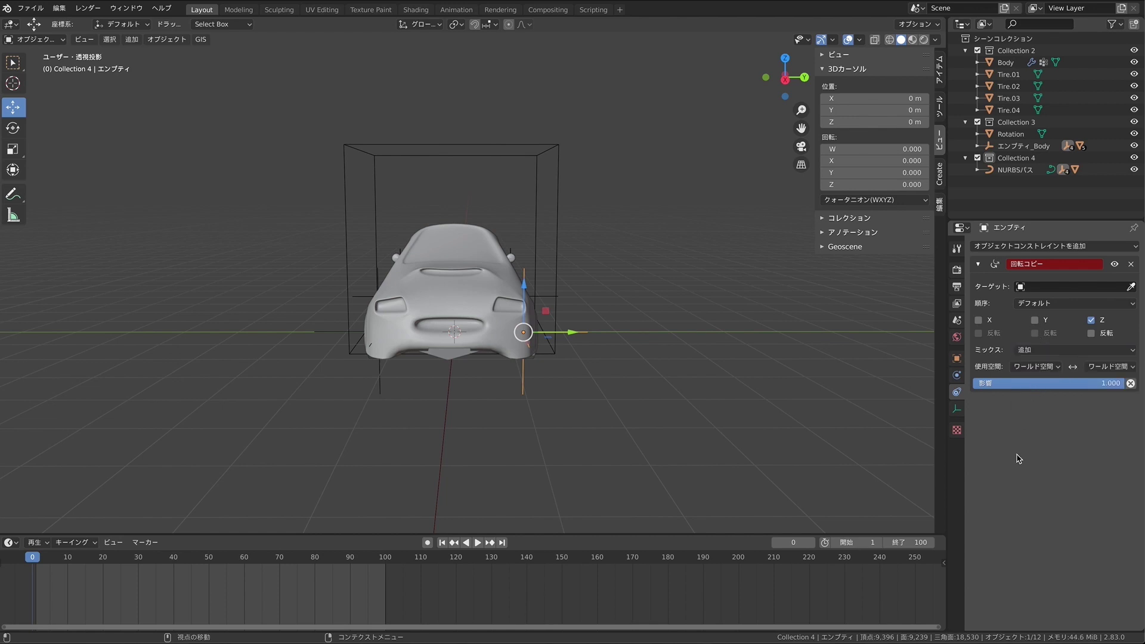
click(1022, 288)
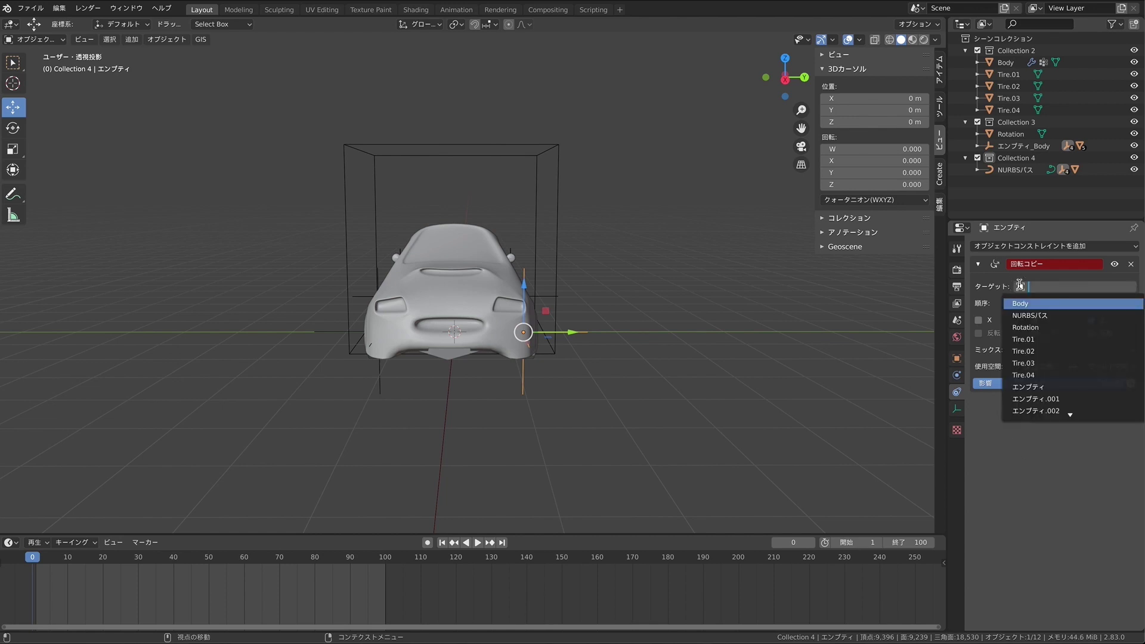
click(1072, 328)
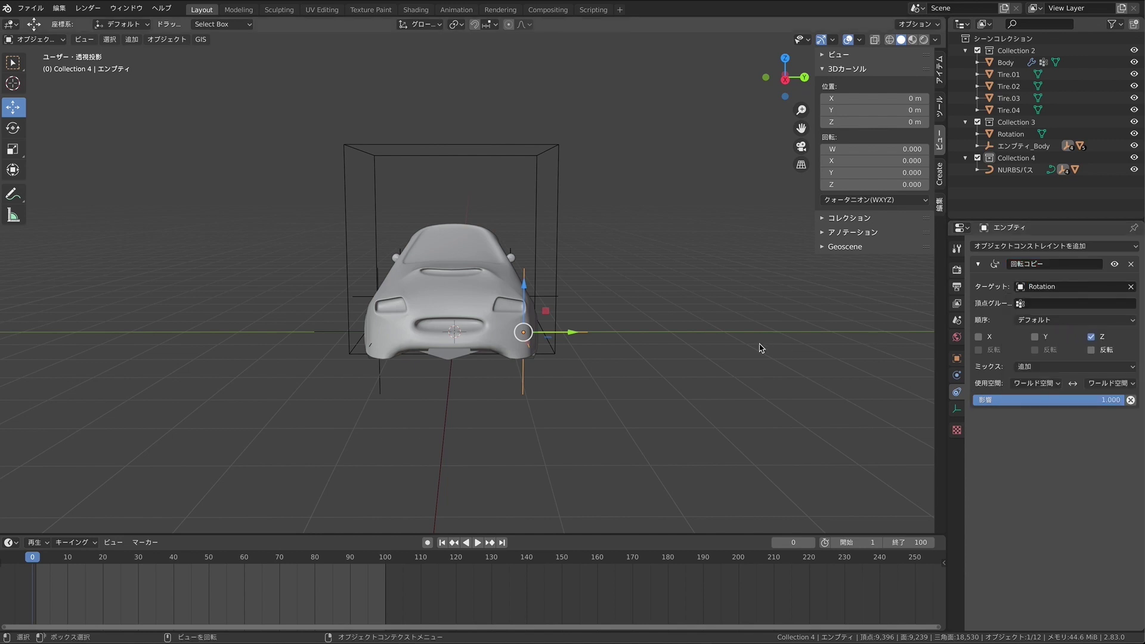
Step: Turn Rotation around Z to test the steering, then reset its Z rotation to 0°
click(457, 357)
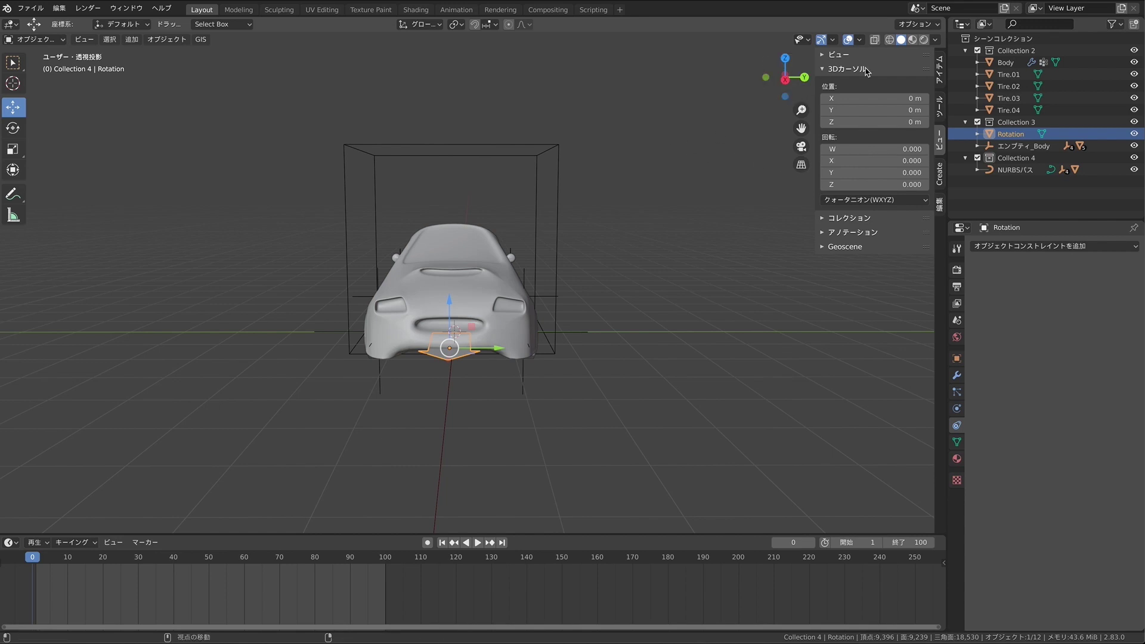
click(939, 71)
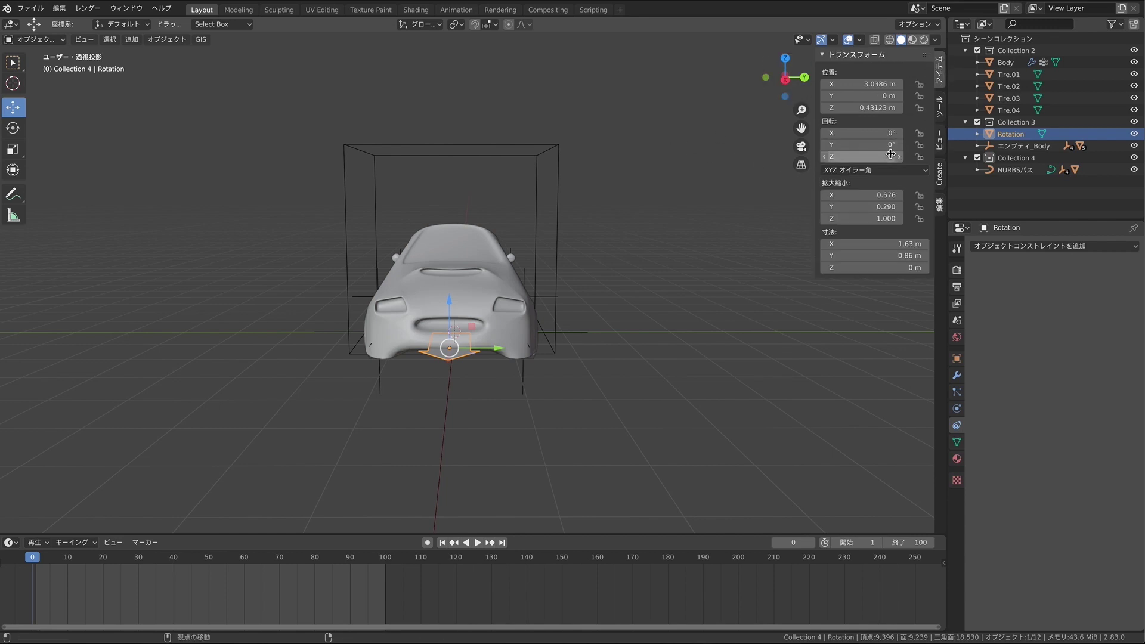
drag(871, 156, 895, 157)
middle_drag(660, 166, 685, 168)
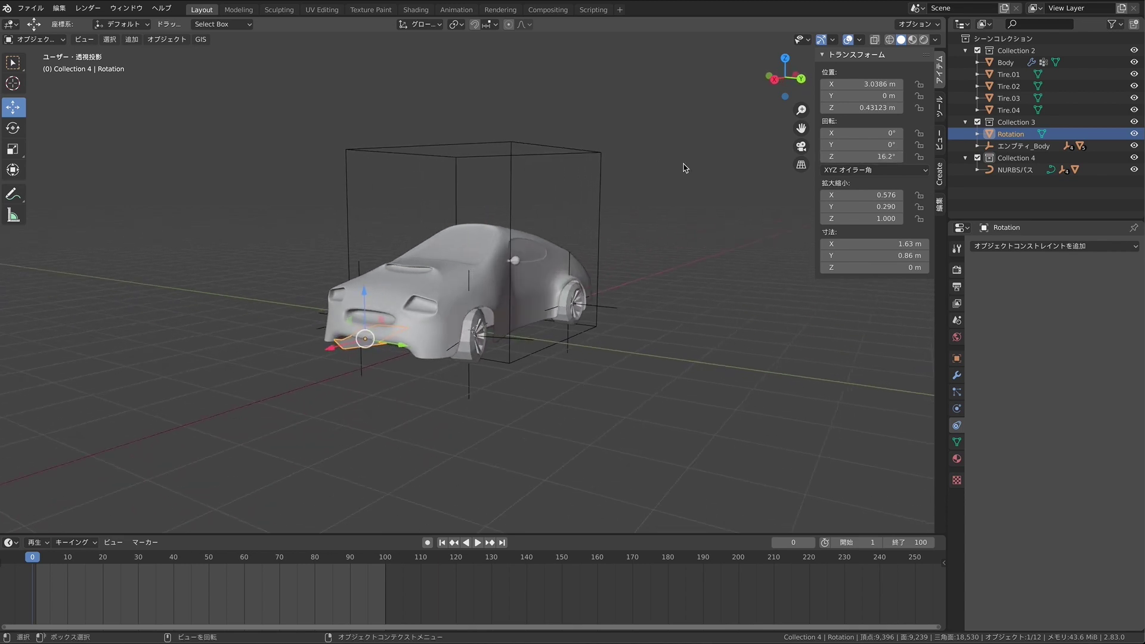
drag(883, 156, 853, 157)
click(862, 157)
text(0)
key(Return)
middle_drag(686, 174, 469, 376)
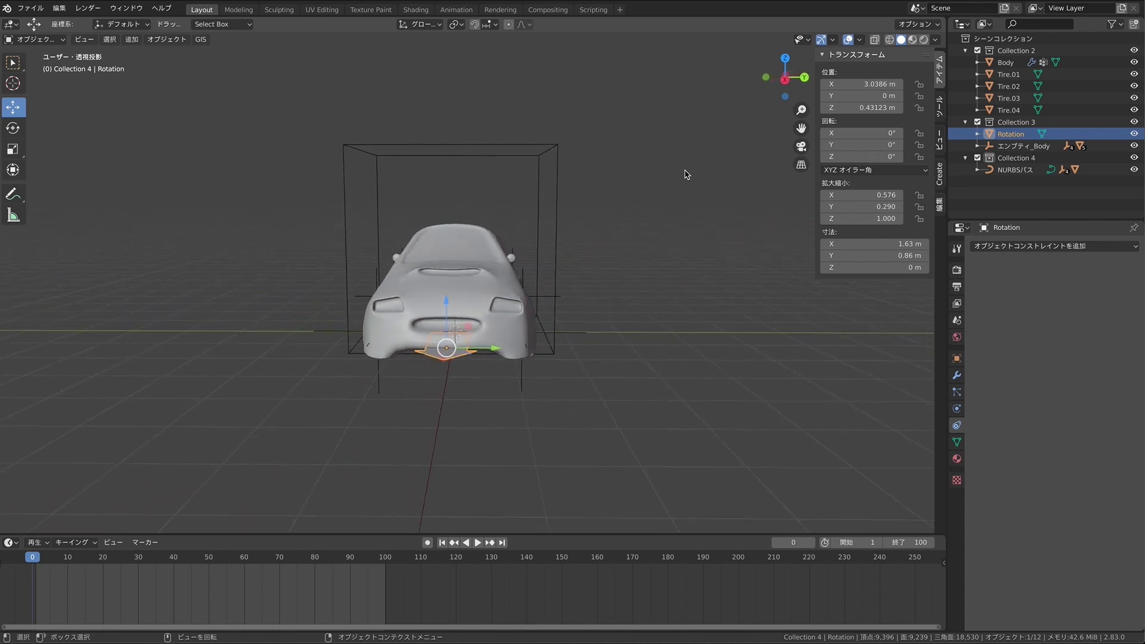
click(443, 386)
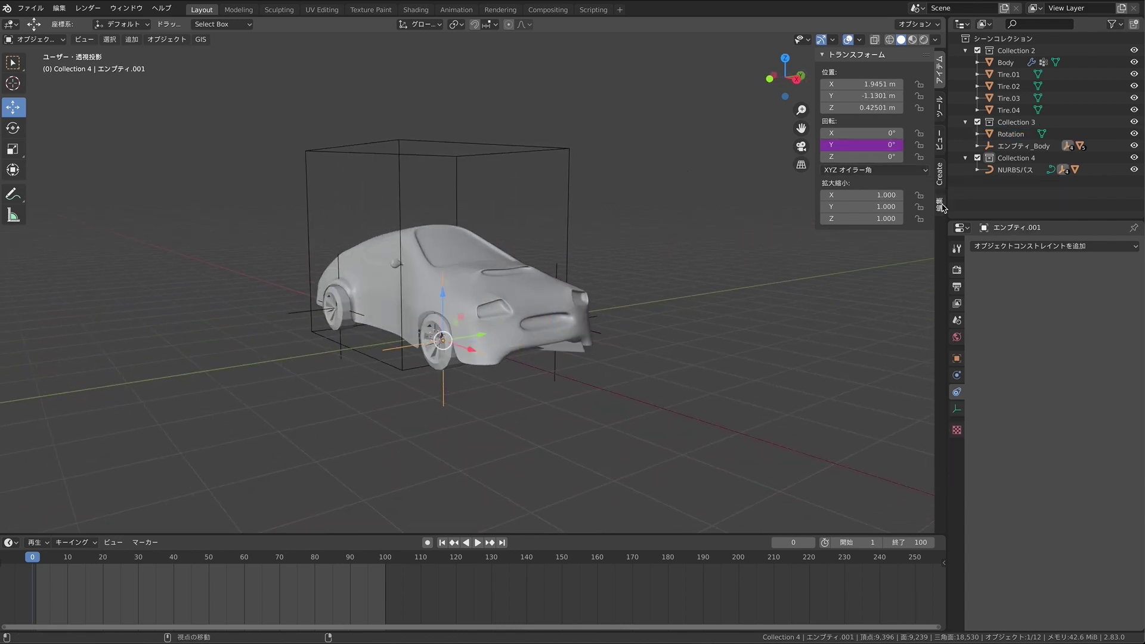
Step: Add a Copy Rotation constraint to エンプティ.001: Z only, mix 追加, target Rotation
click(1000, 250)
click(871, 287)
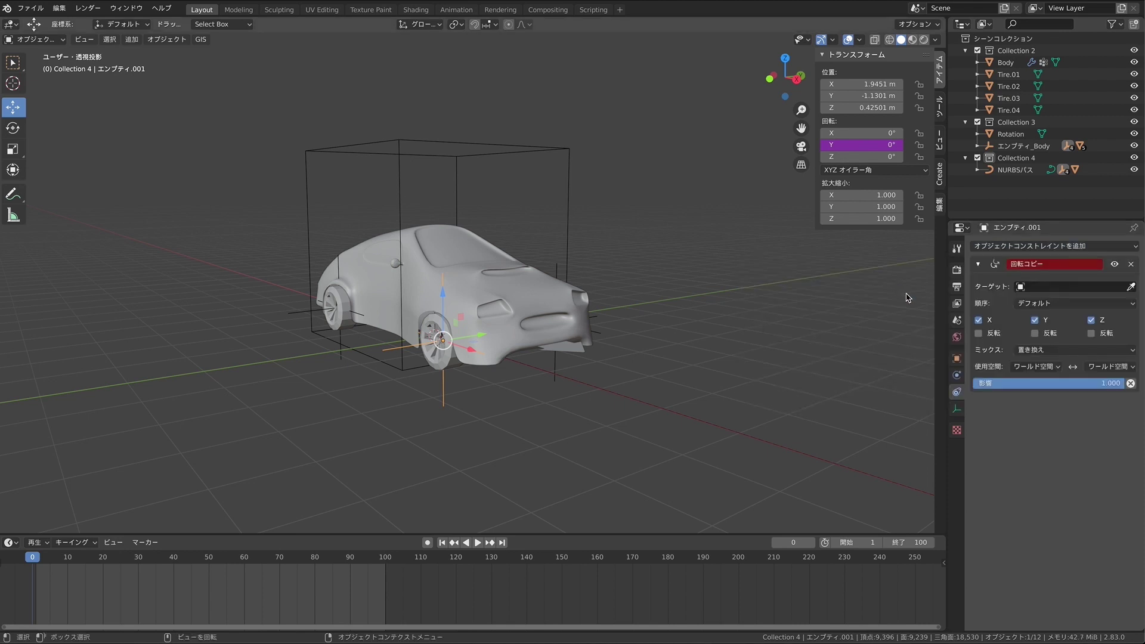
click(979, 321)
click(1035, 320)
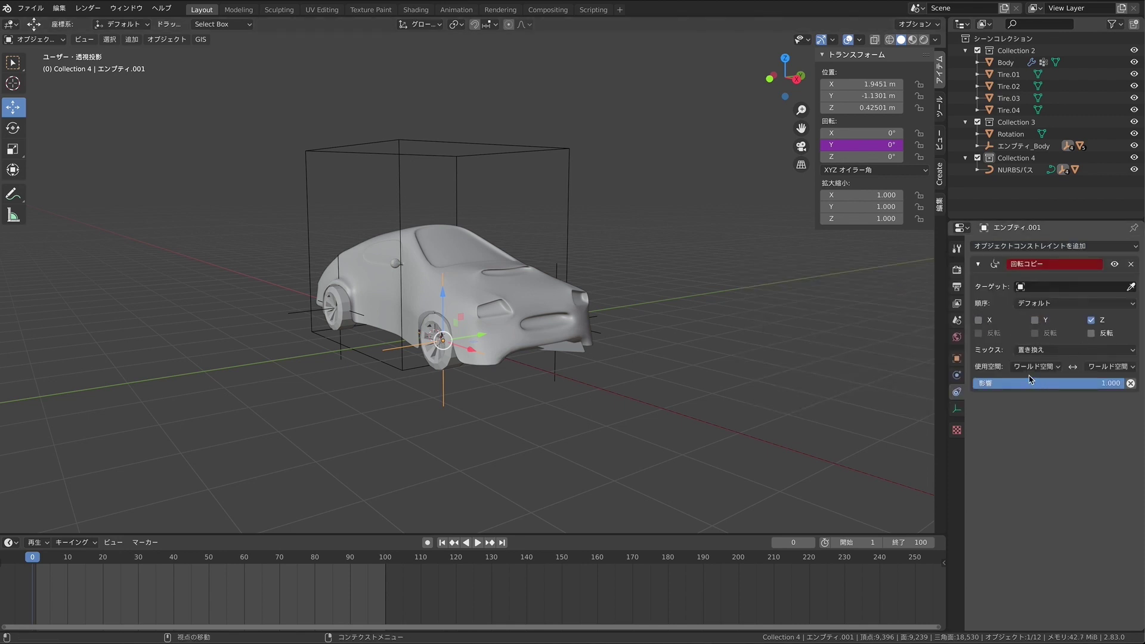
click(1050, 351)
click(1050, 373)
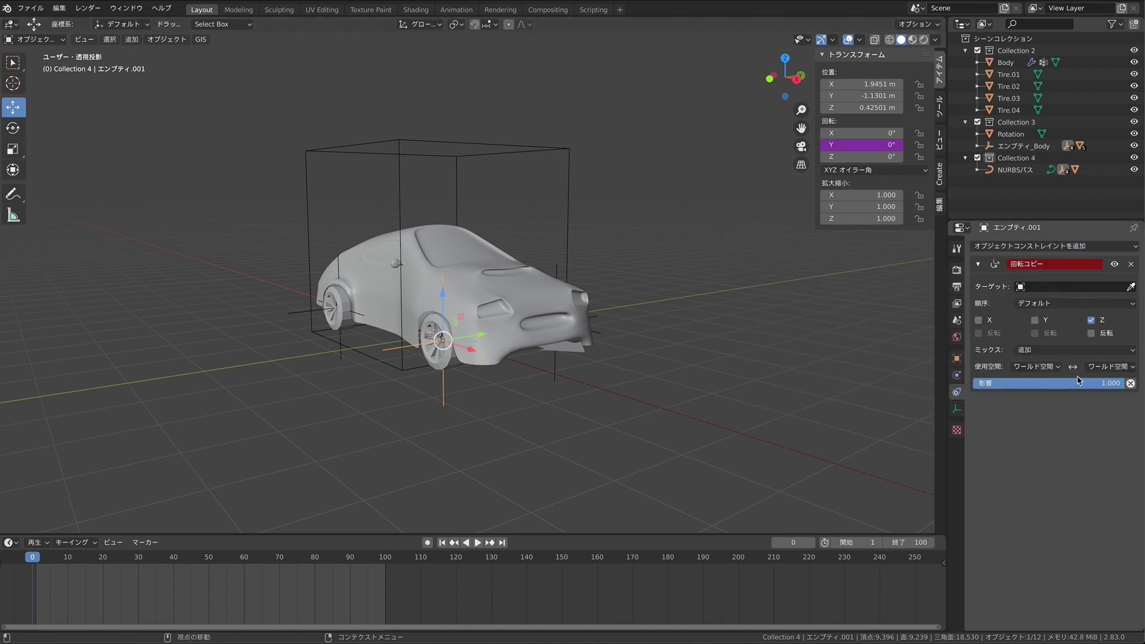
click(1035, 292)
click(1060, 323)
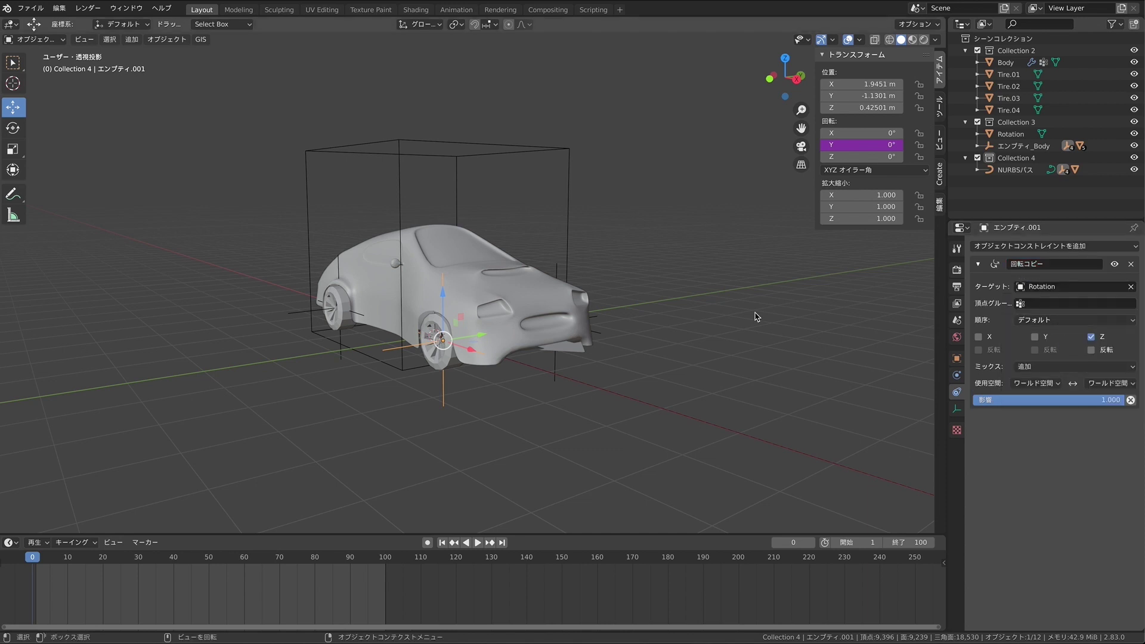
Step: Turn Rotation around Z to test the wheels, then reset it to 0°
middle_drag(668, 313, 664, 312)
click(533, 347)
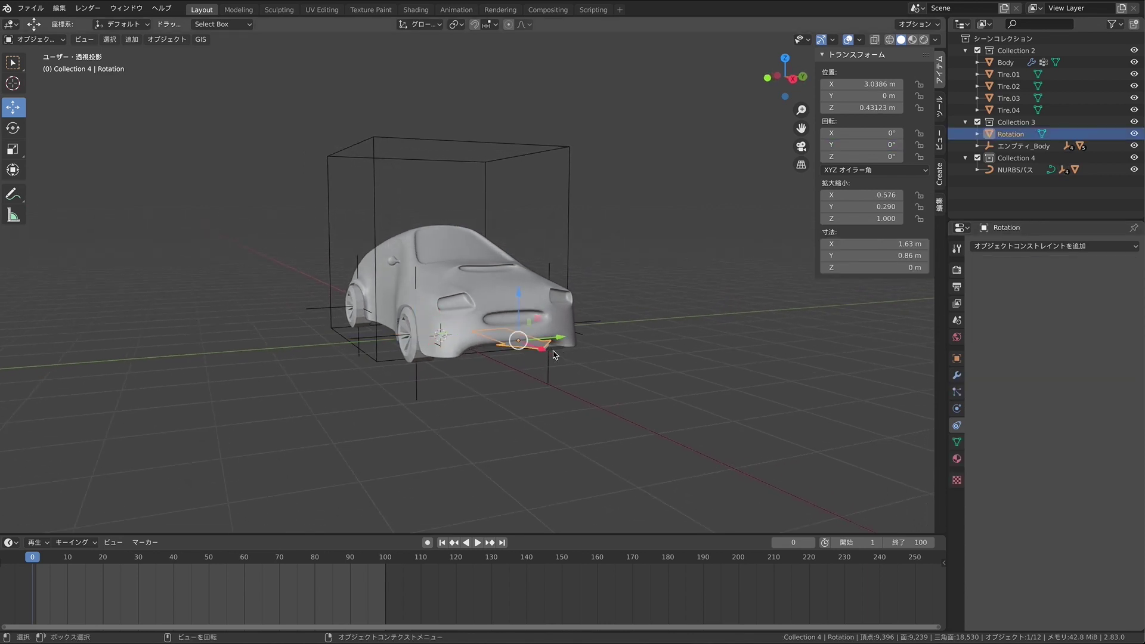
mouse_move(859, 157)
mouse_down()
mouse_move(880, 156)
mouse_move(847, 156)
mouse_move(877, 156)
mouse_up()
click(883, 156)
text(-12.8d)
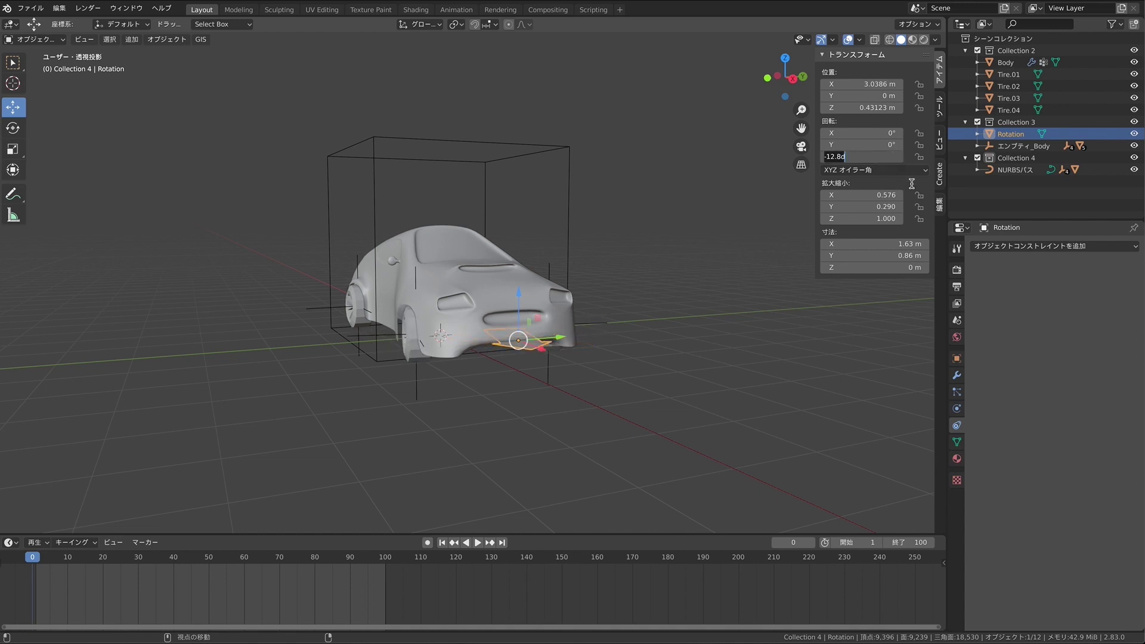
text(0)
key(Return)
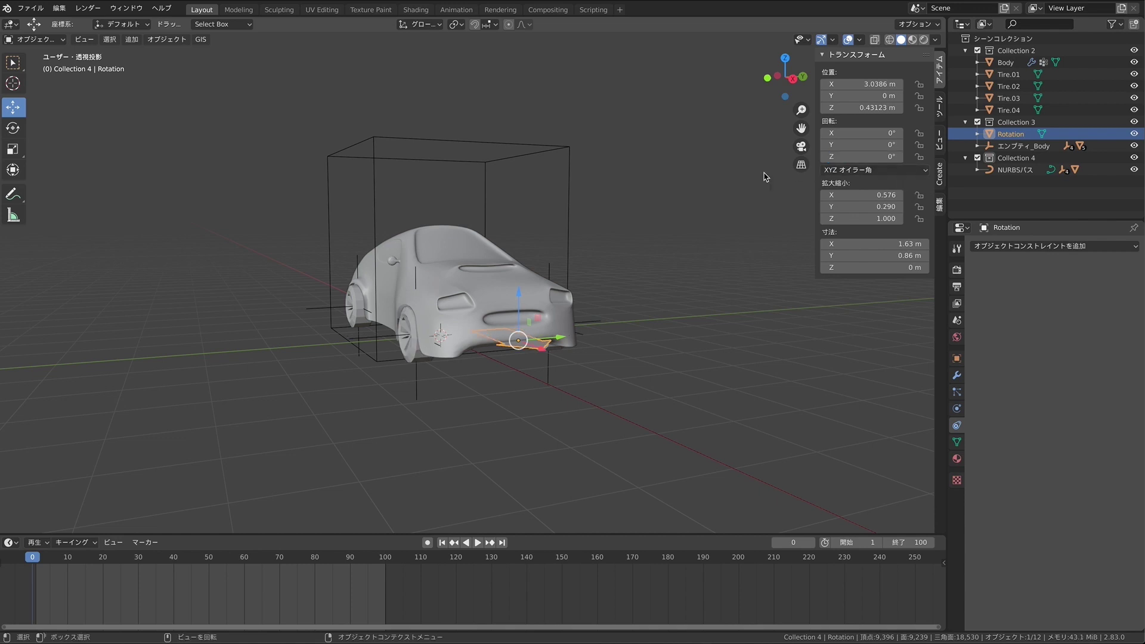
click(635, 241)
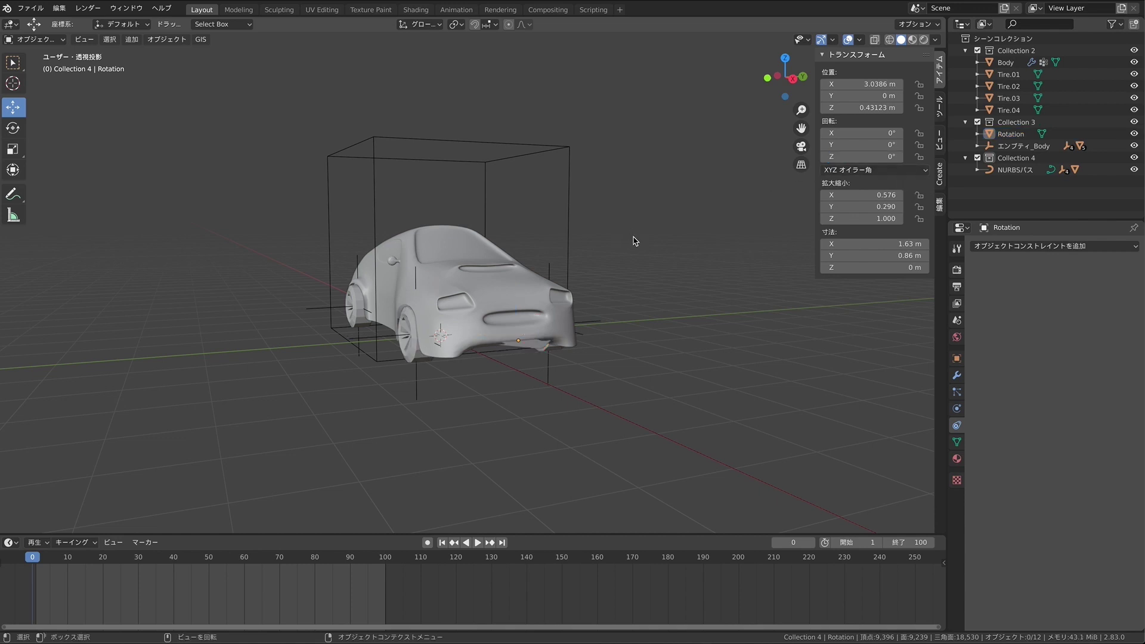
click(542, 353)
click(1017, 246)
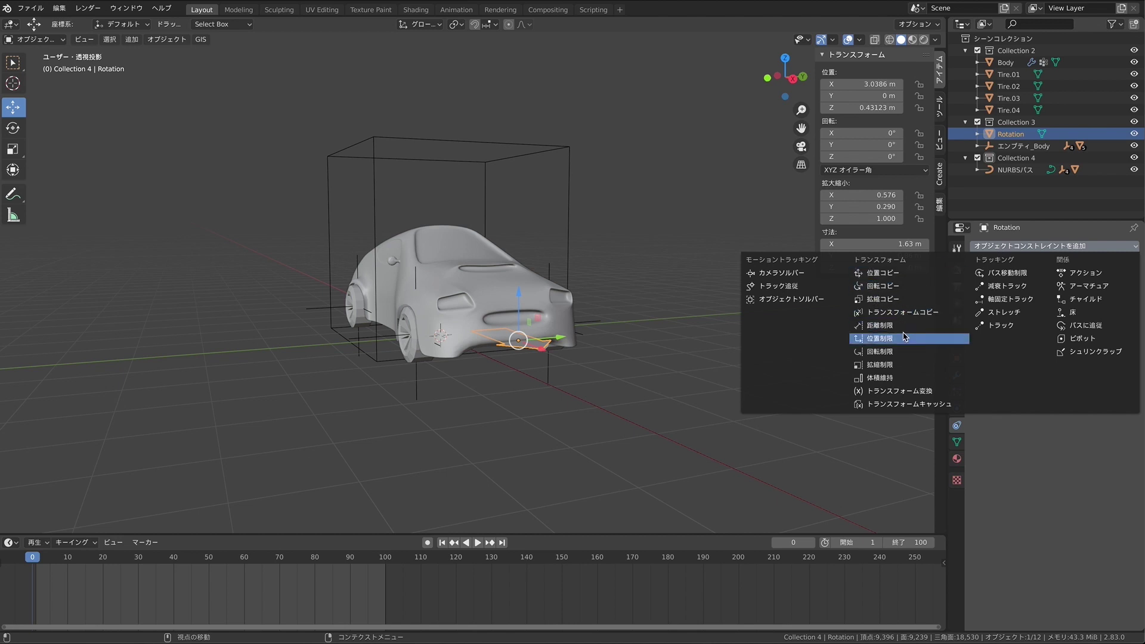
Step: Add a Limit Rotation constraint to Rotation, limiting Z between -30° and 30°
click(893, 353)
click(1091, 286)
drag(1111, 299, 1101, 299)
click(1111, 299)
text(-4.8d)
text(-30)
key(Tab)
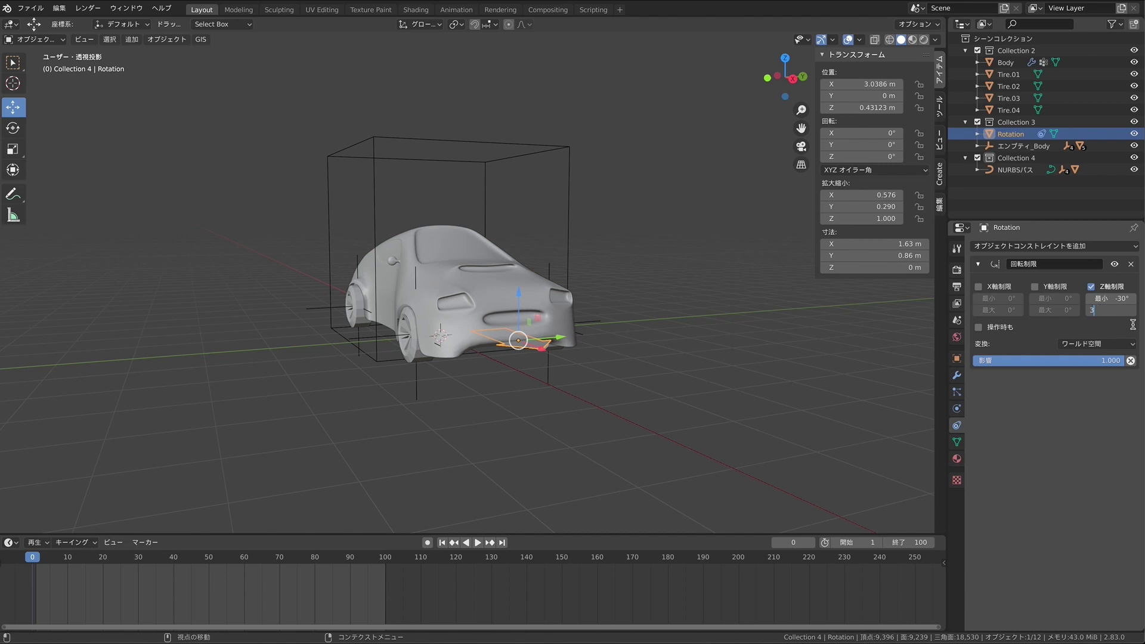
key(Return)
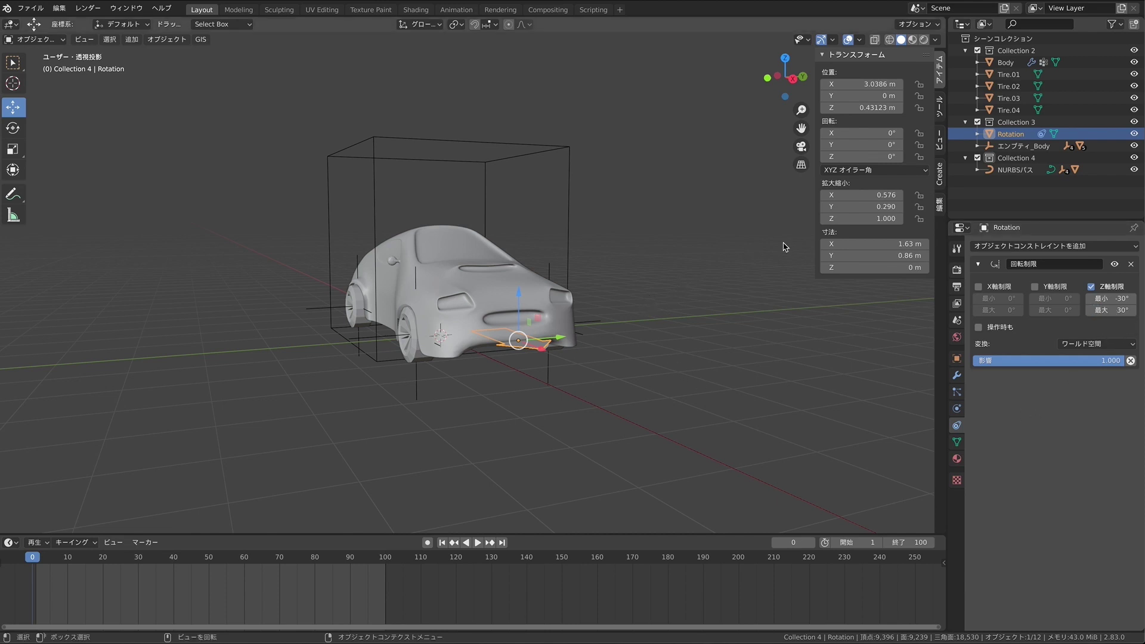
Step: Turn Rotation both ways to test the limit, then reset Z to 0°
drag(865, 157, 927, 156)
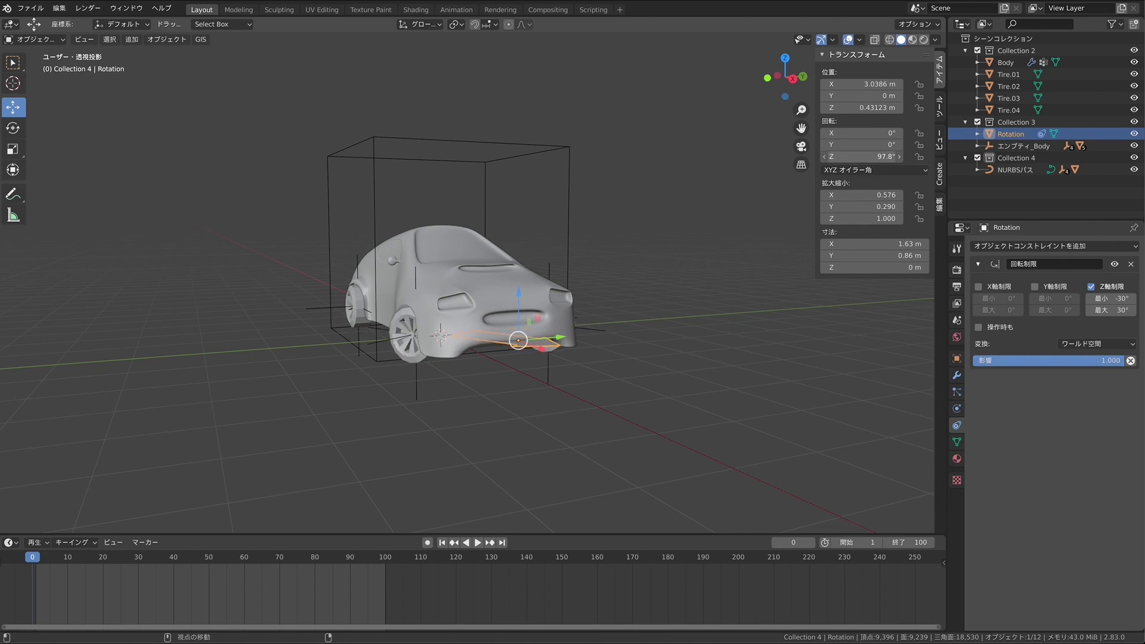
drag(865, 157, 847, 156)
middle_drag(588, 188, 587, 188)
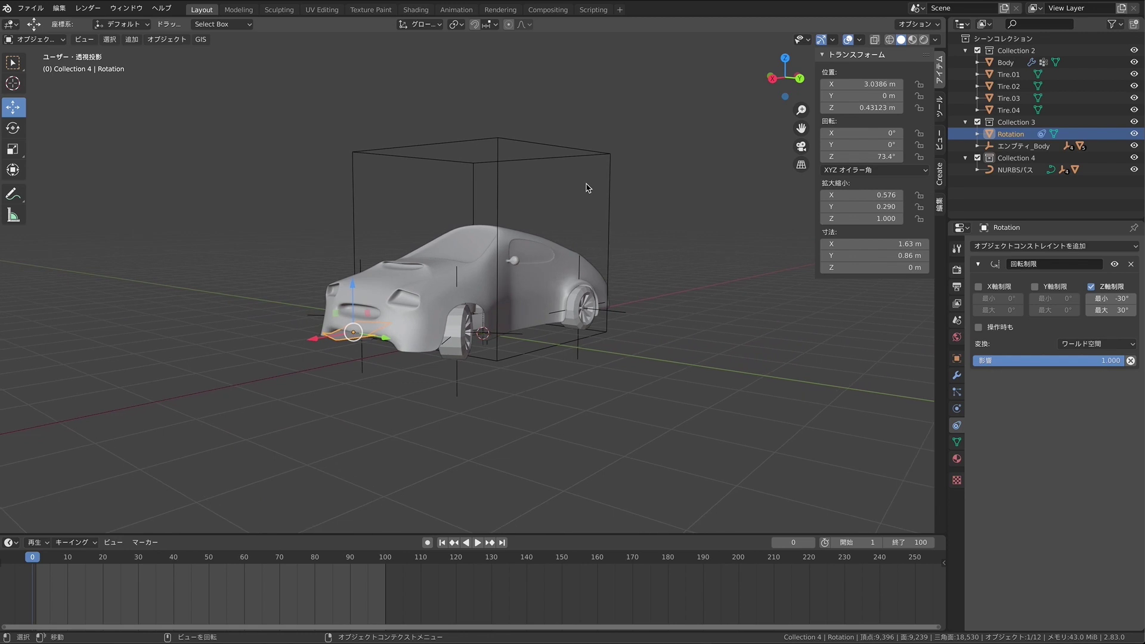
mouse_move(865, 156)
mouse_down()
mouse_move(766, 156)
mouse_move(847, 156)
mouse_up()
click(899, 159)
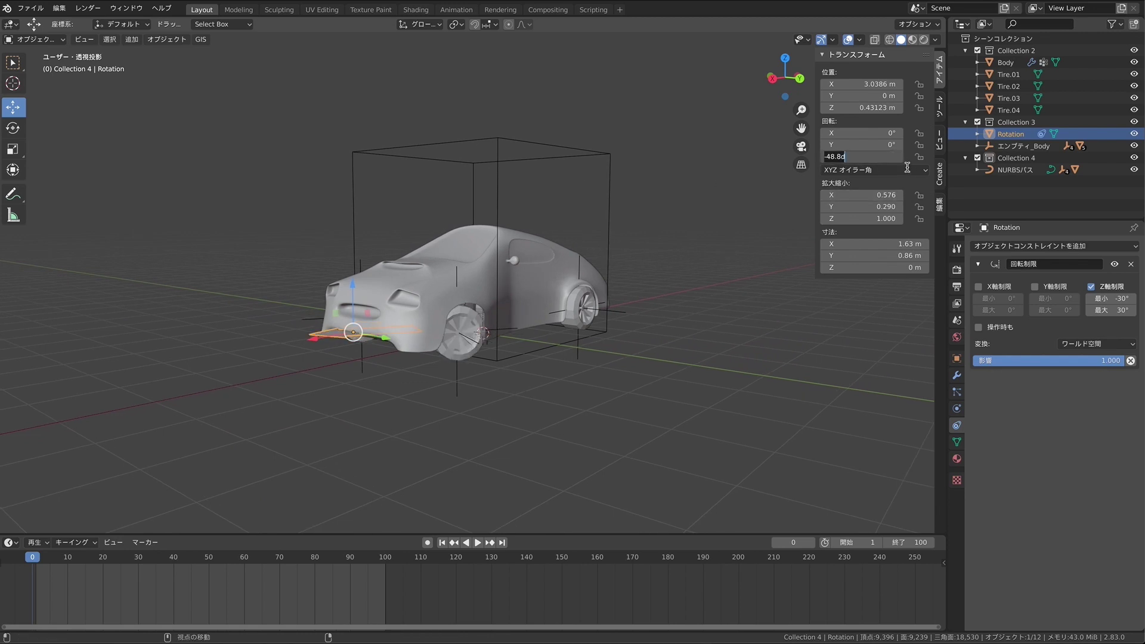
text(0)
key(Return)
middle_drag(621, 149, 621, 152)
Step: Select the whole Rotation arrow in Edit Mode and delete only its faces (面だけ)
key(Tab)
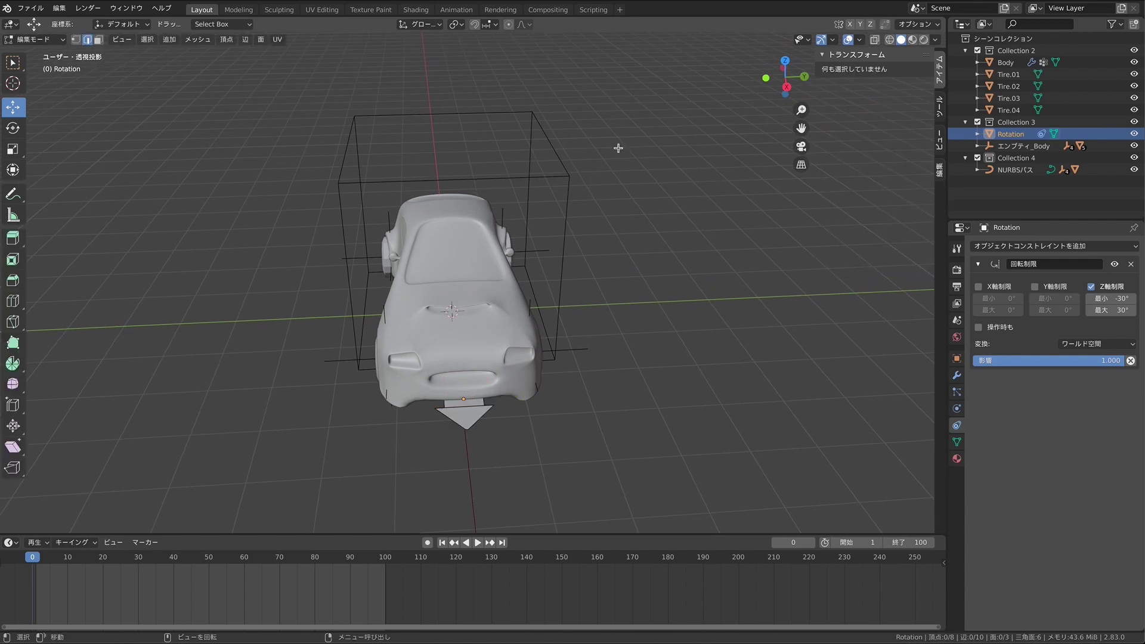
middle_drag(636, 190, 651, 285)
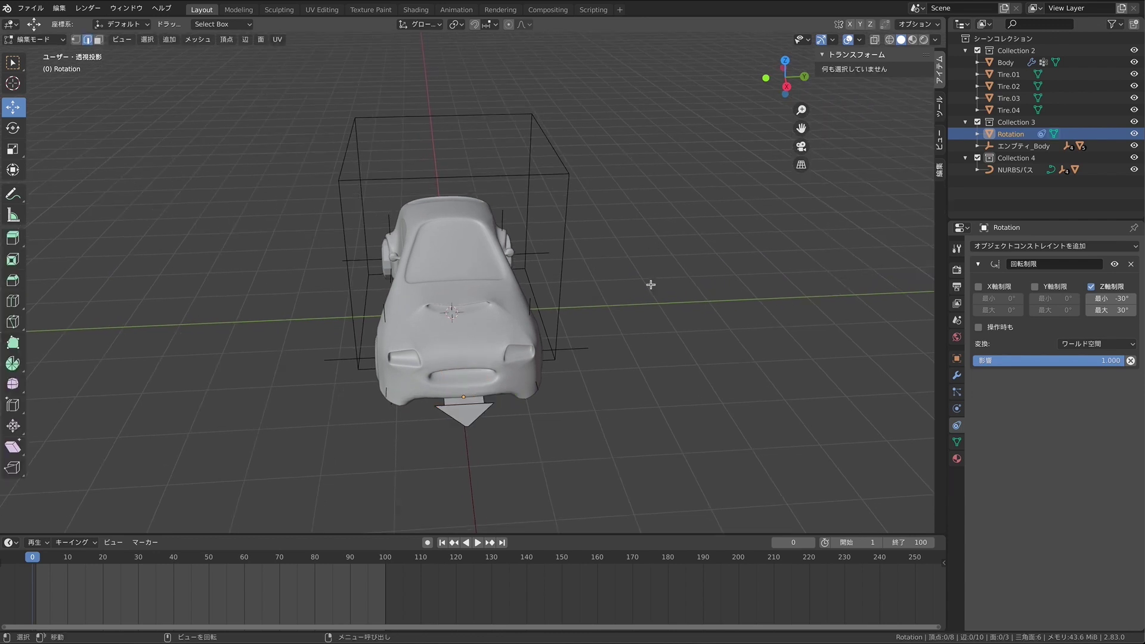
click(471, 420)
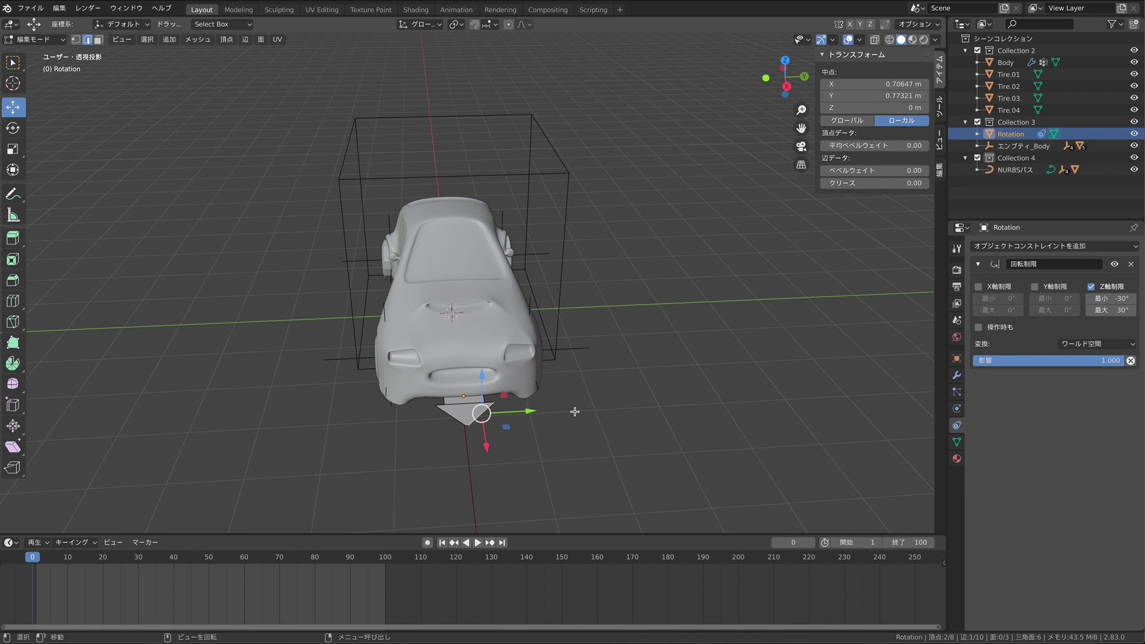
click(99, 40)
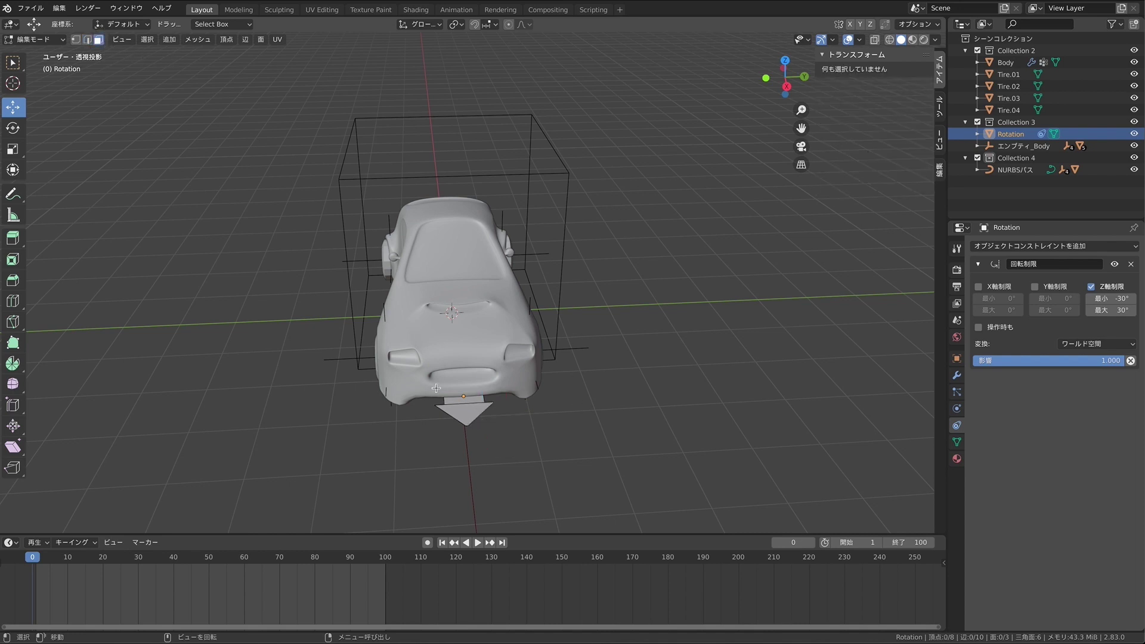
key(a)
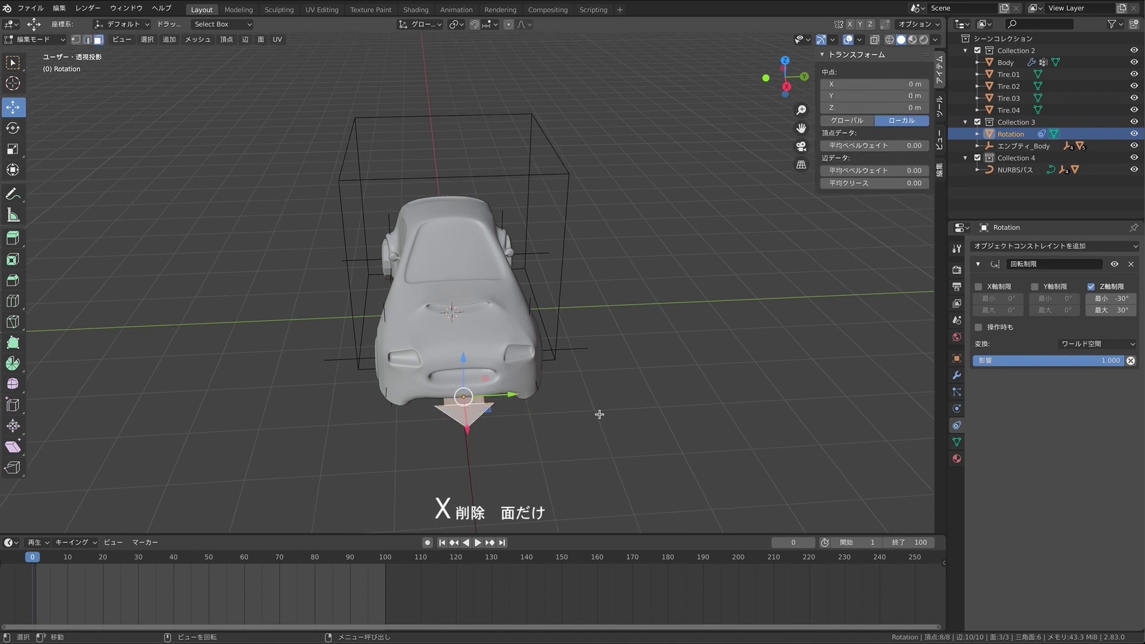
key(x)
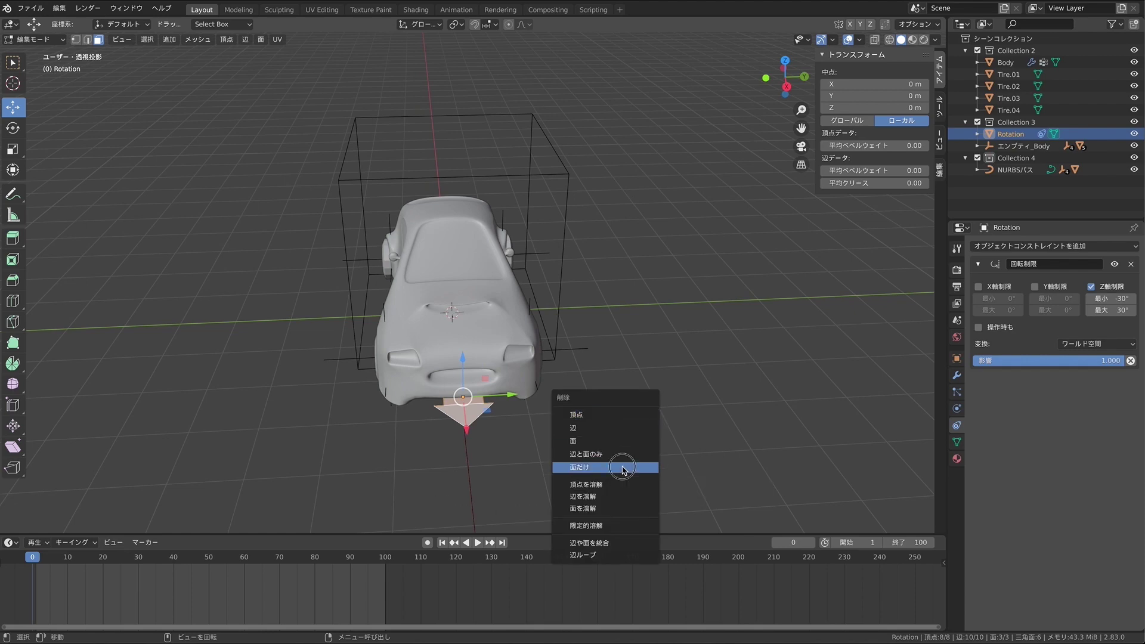
click(621, 467)
middle_drag(621, 463, 621, 463)
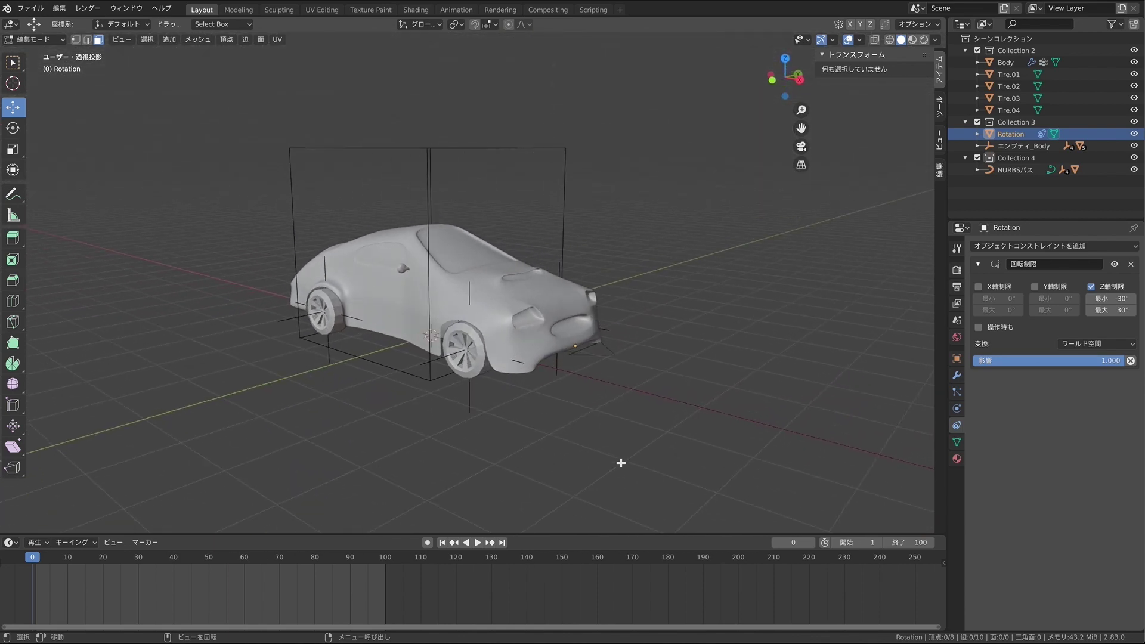
Step: Move Rotation −0.588 m along X to 2.4505 m, then Shift-select エンプティ_Body
click(34, 39)
middle_drag(672, 389, 703, 332)
click(890, 40)
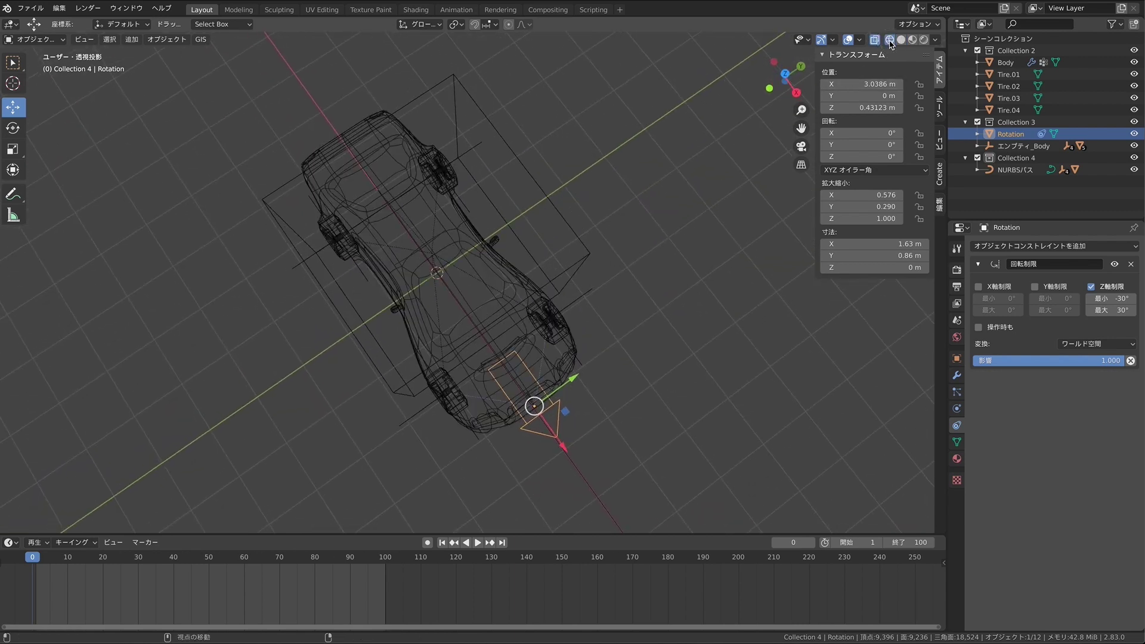
click(785, 74)
drag(657, 305, 621, 305)
middle_drag(678, 303, 679, 303)
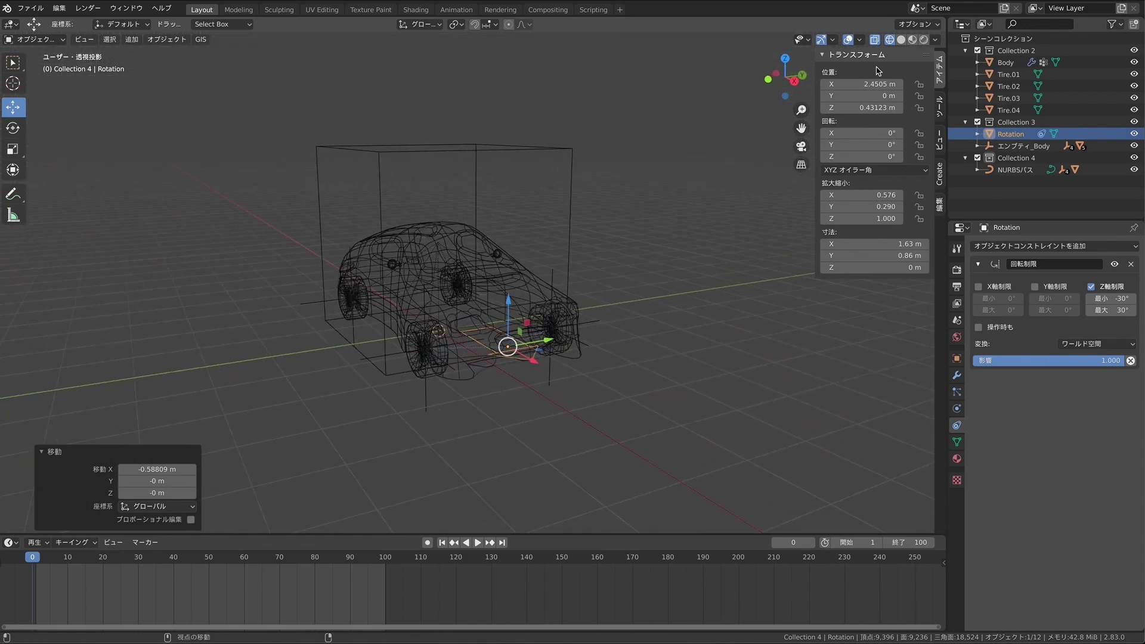
click(901, 40)
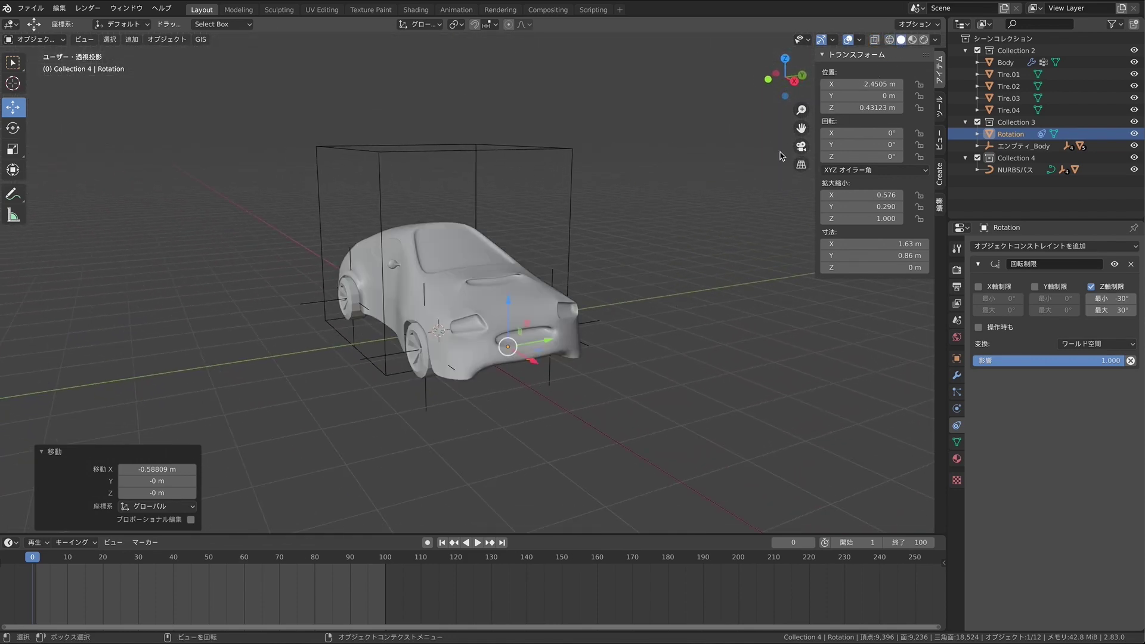
shift+click(572, 161)
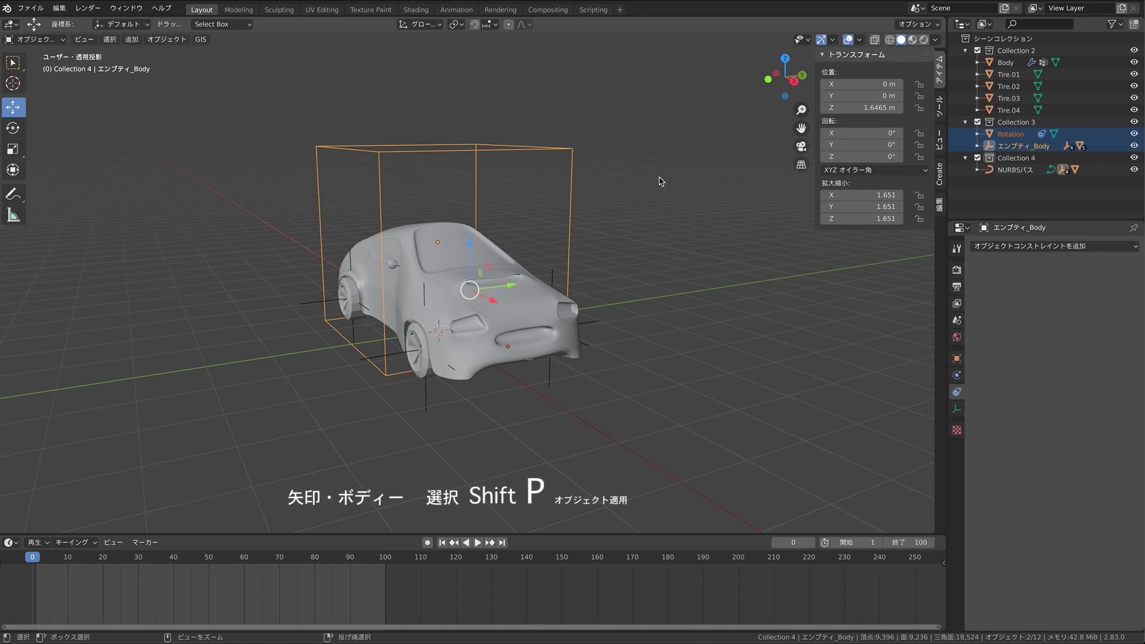
Step: Parent Rotation under エンプティ_Body as Object and deselect everything
key(ctrl+p)
click(661, 181)
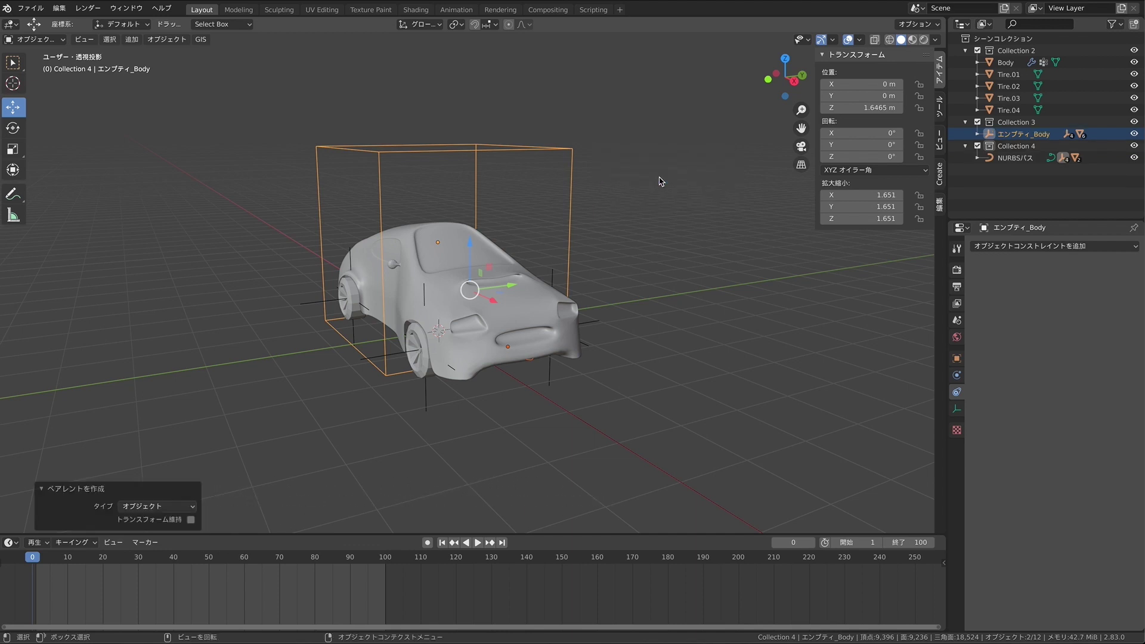
key(alt+a)
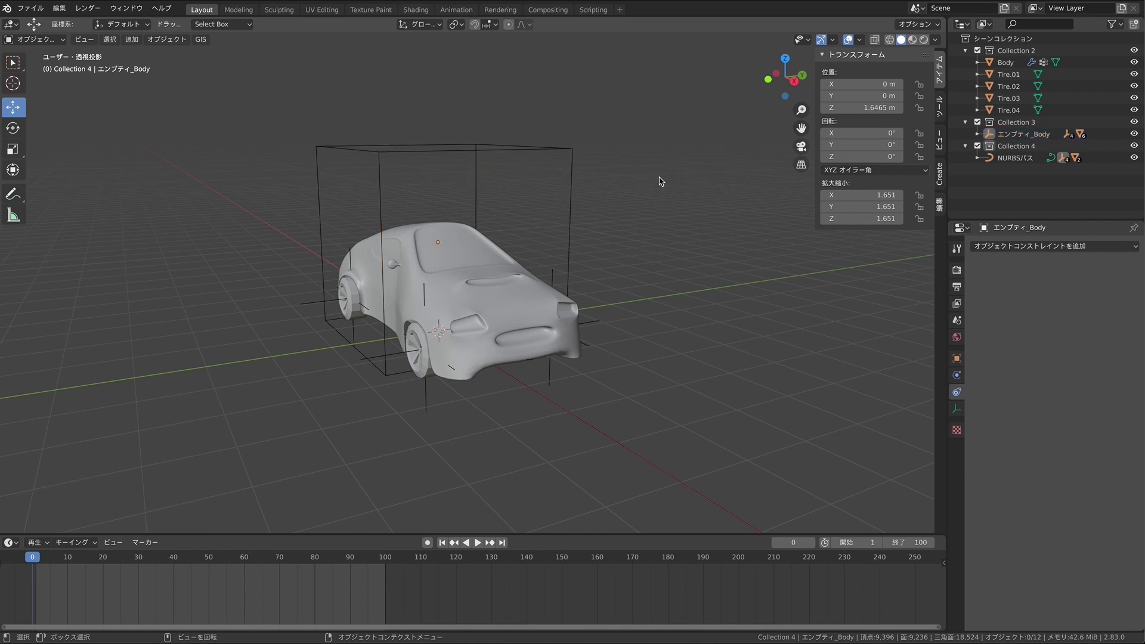
Step: Play the animation to watch the car follow the path, then rewind to frame 0
key(space)
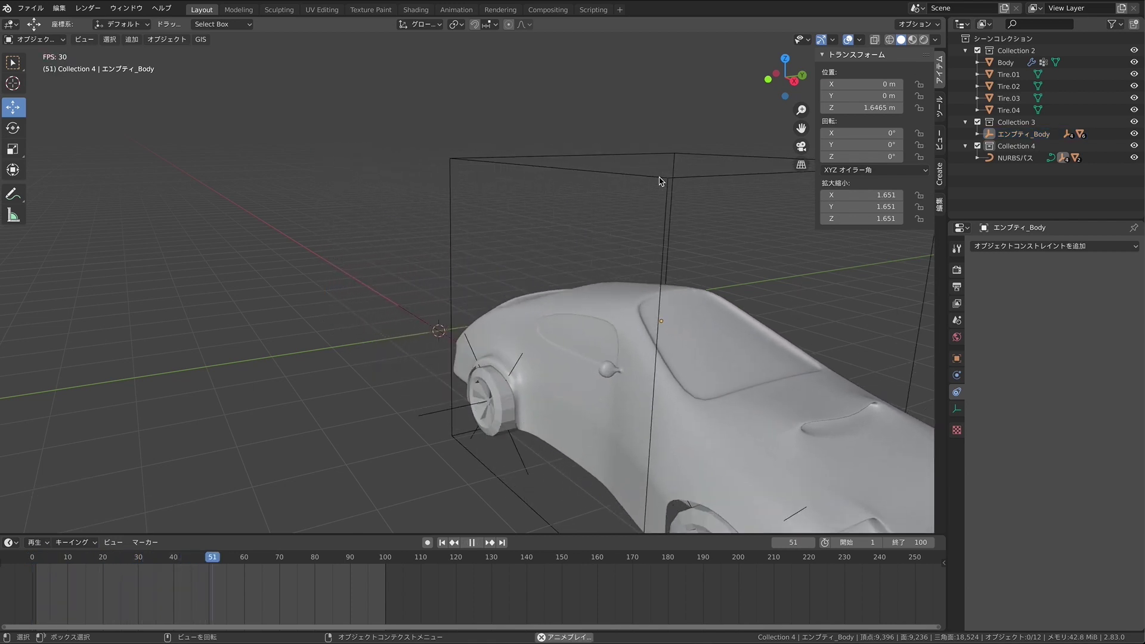
key(space)
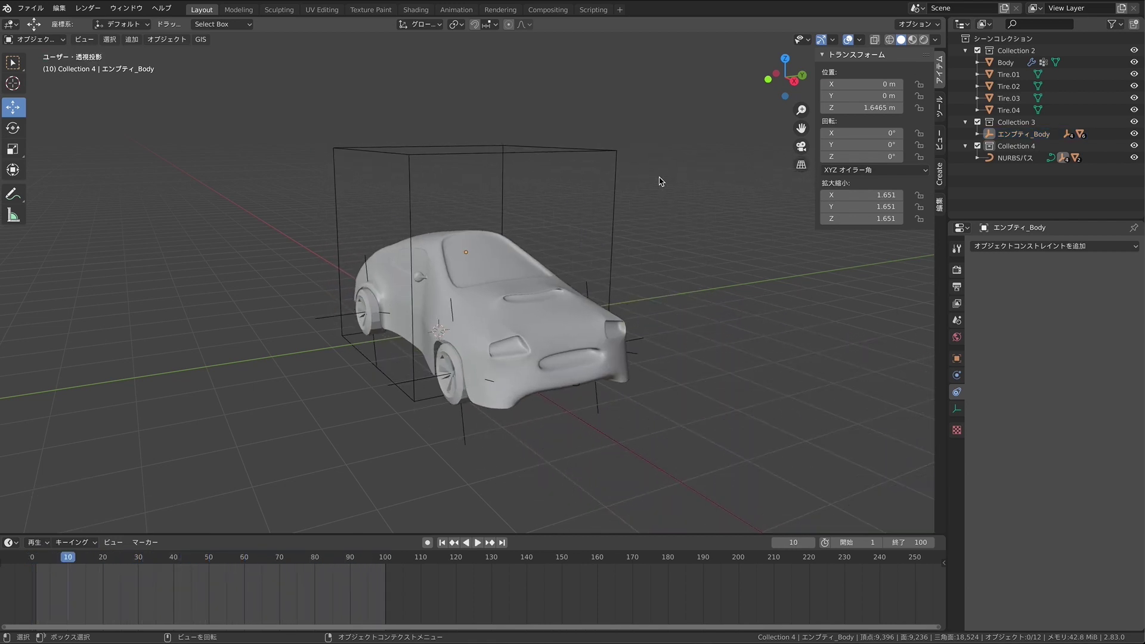
key(space)
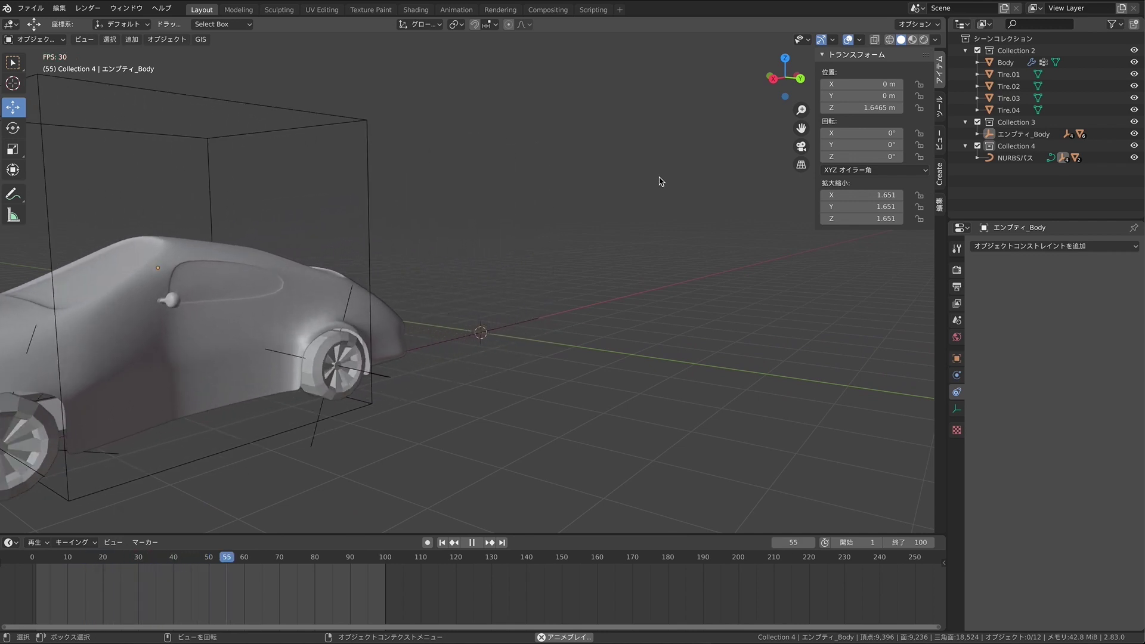
key(space)
key(space)
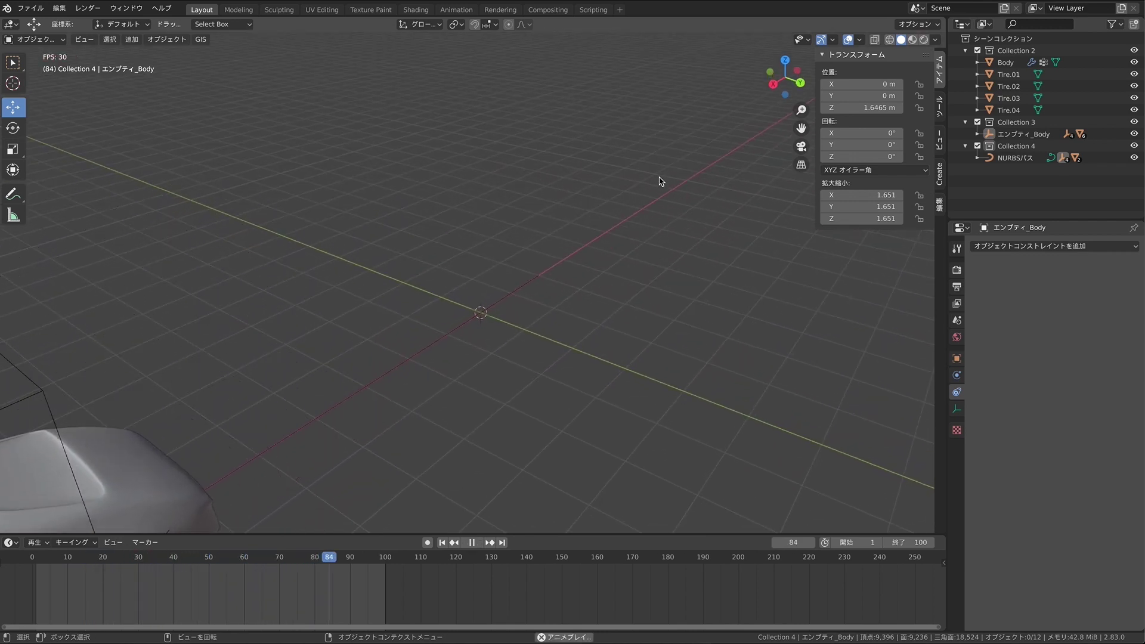
key(space)
middle_drag(660, 181, 661, 181)
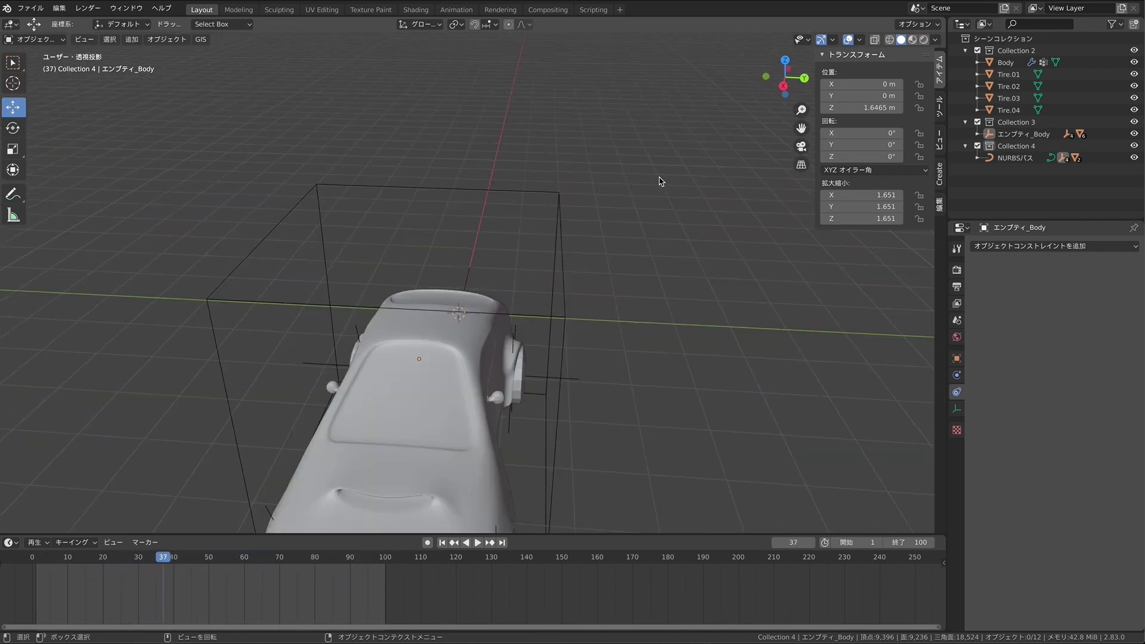
key(space)
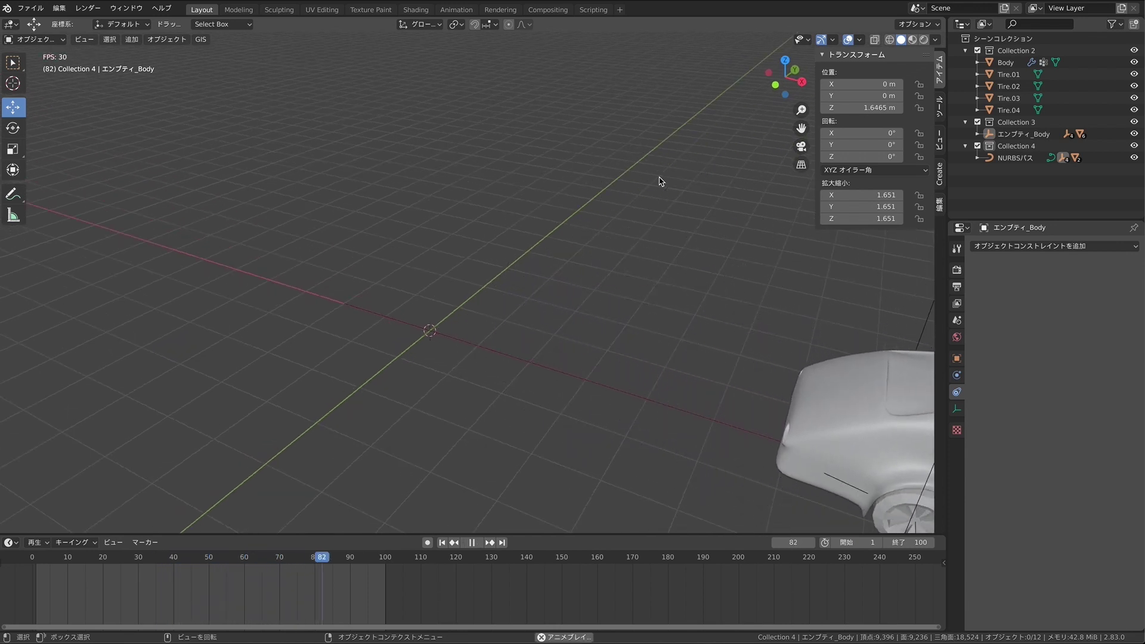
key(space)
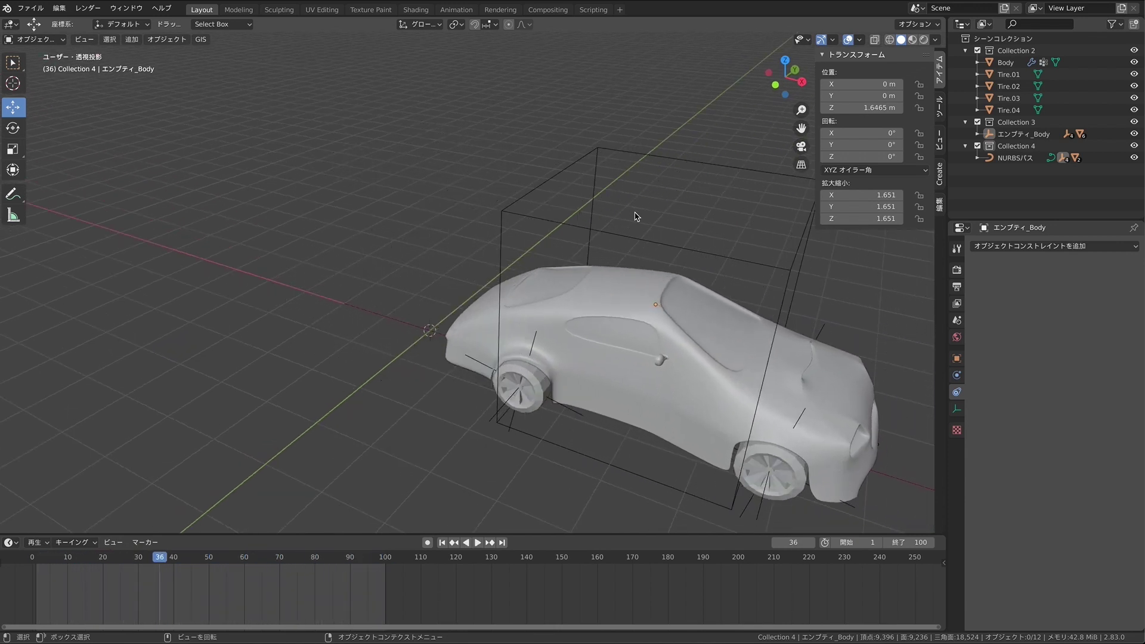
drag(159, 560, 32, 561)
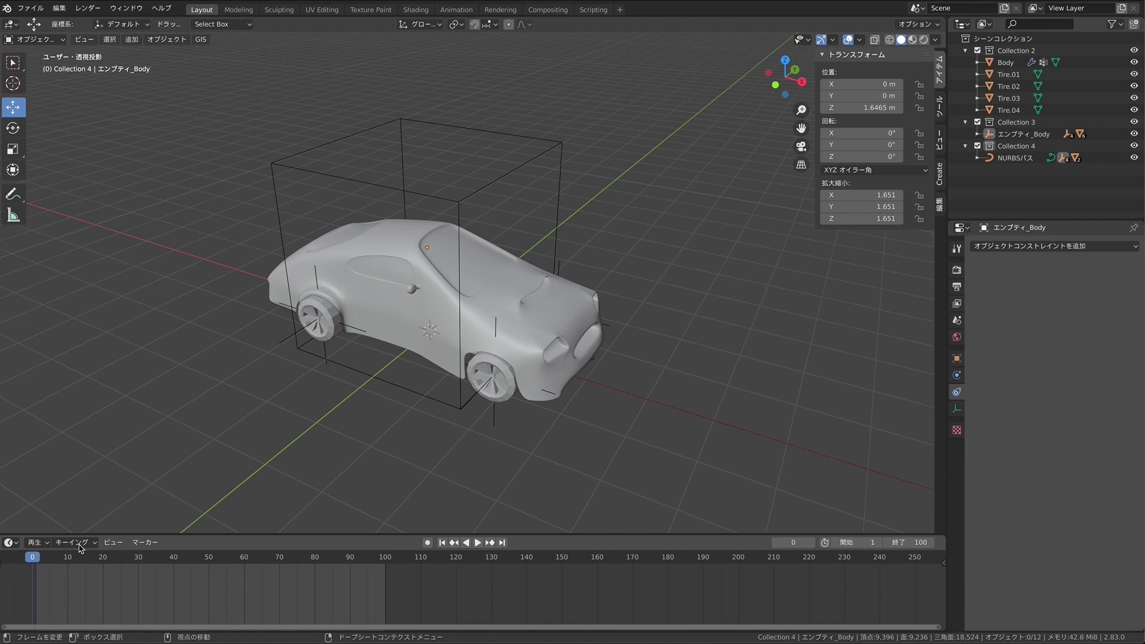
Step: Edit the NURBS path's control points in a wireframe top view
click(671, 409)
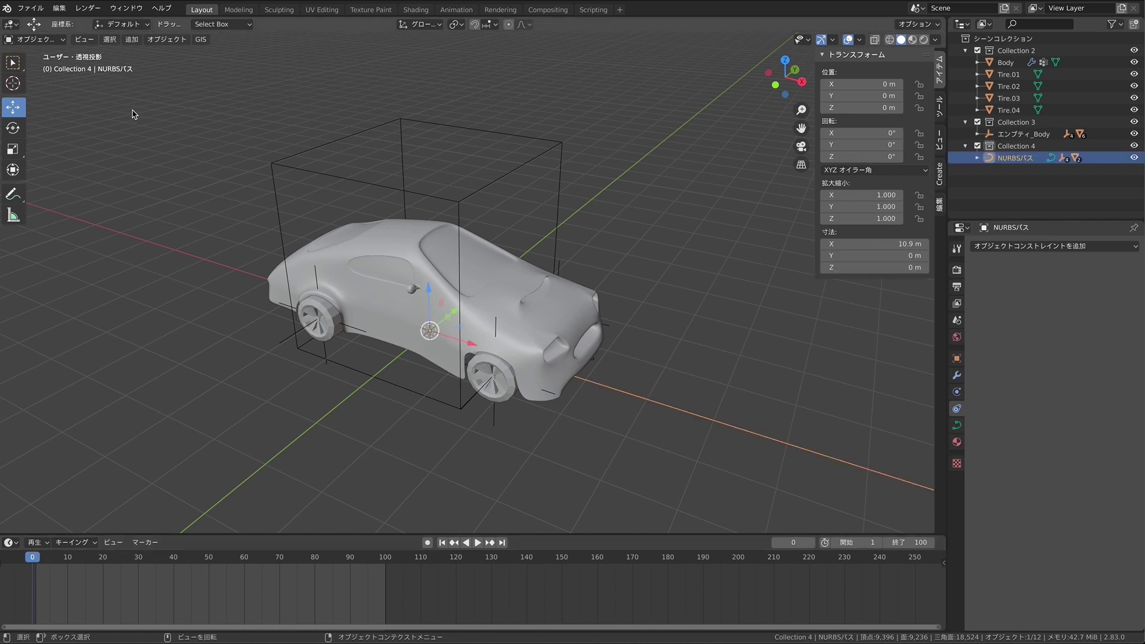
key(Tab)
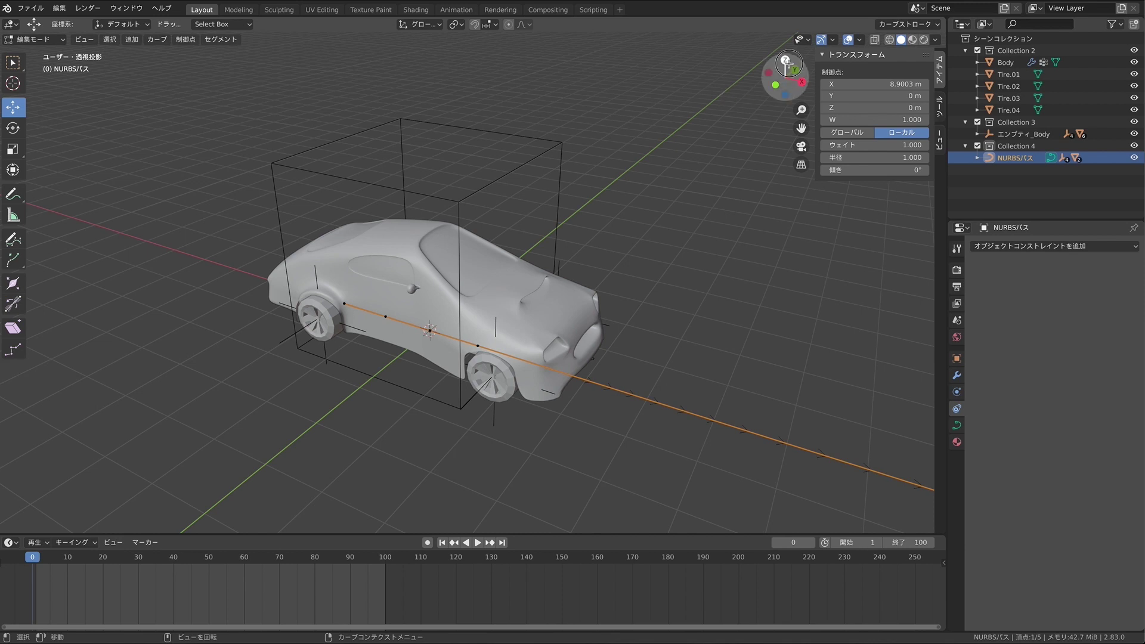
click(786, 61)
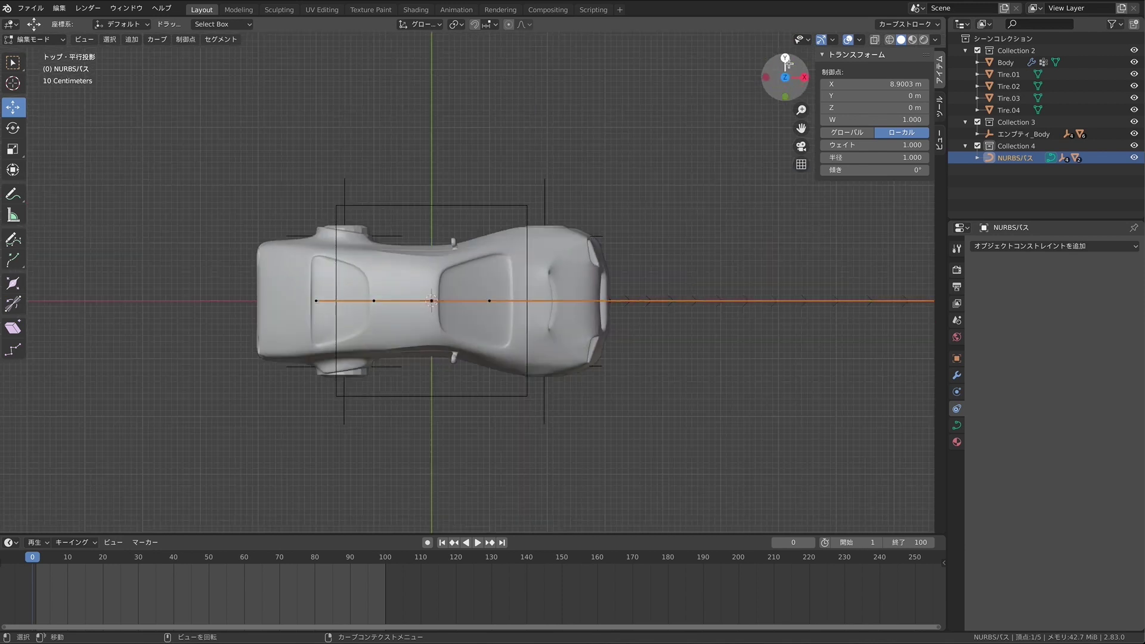
click(889, 39)
scroll(733, 270, down, 6)
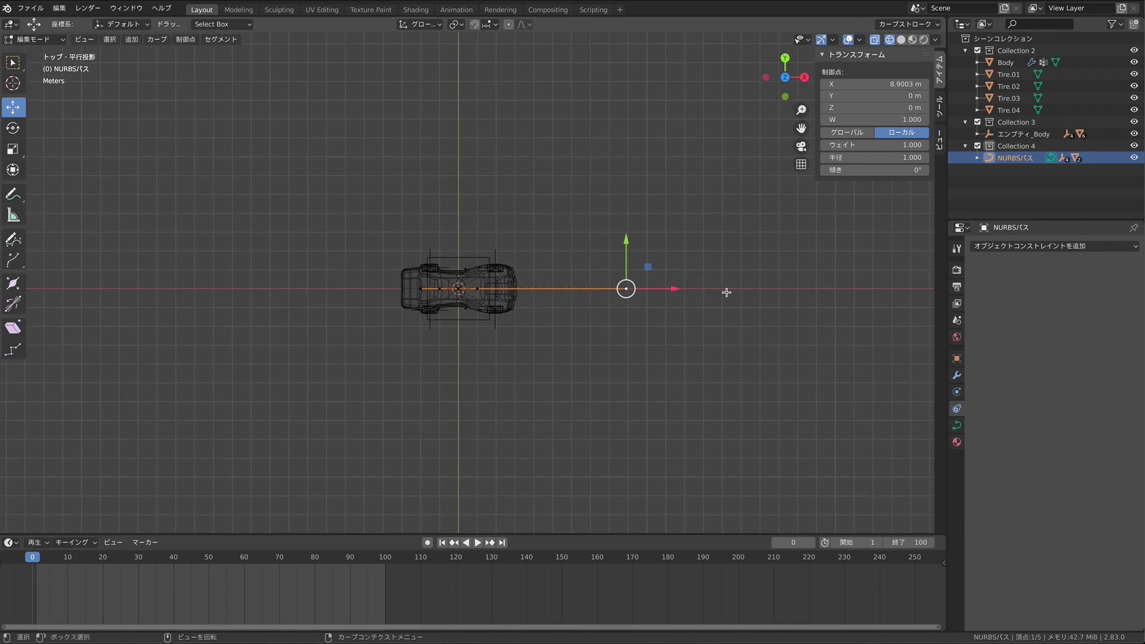
Step: Extrude new points along X from the path end and pull the last to Y -3.5761 m
key(e)
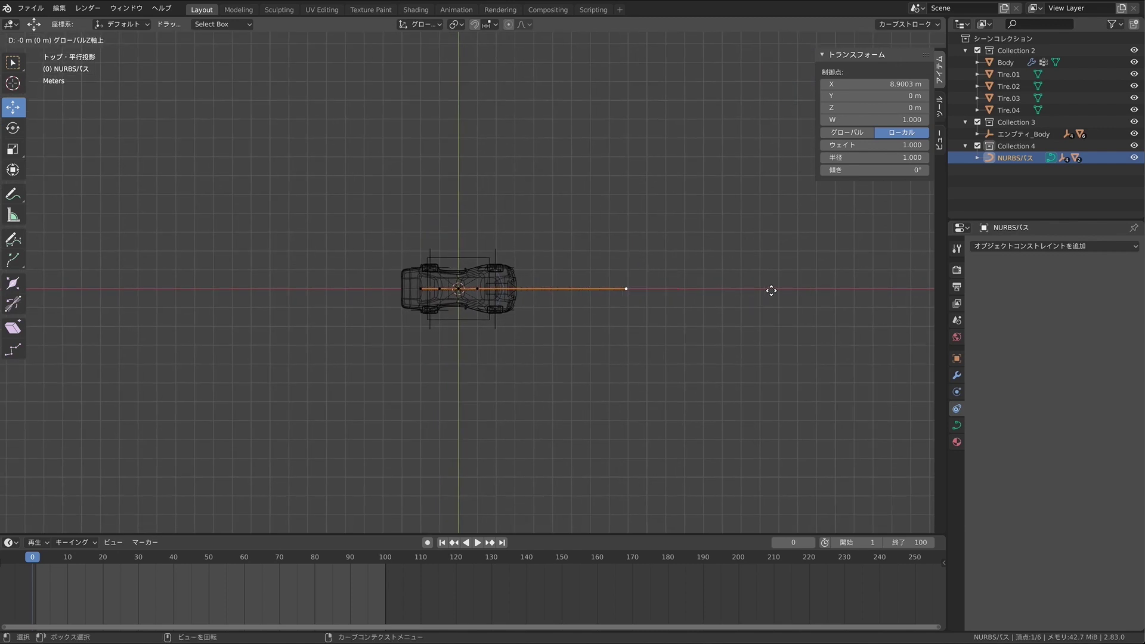
click(631, 291)
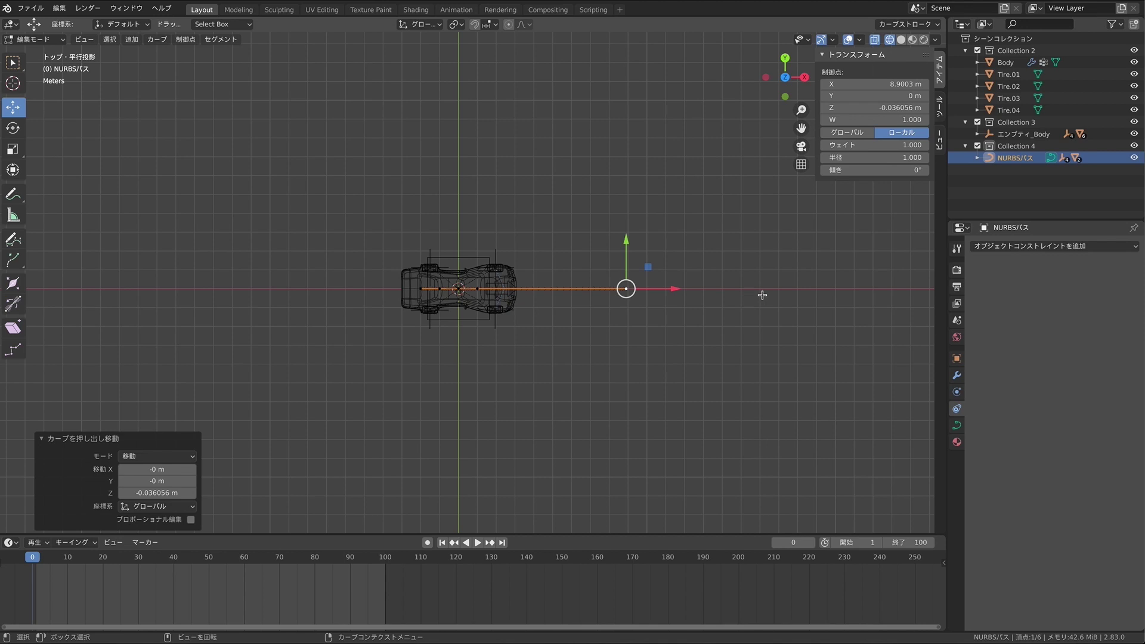
key(e)
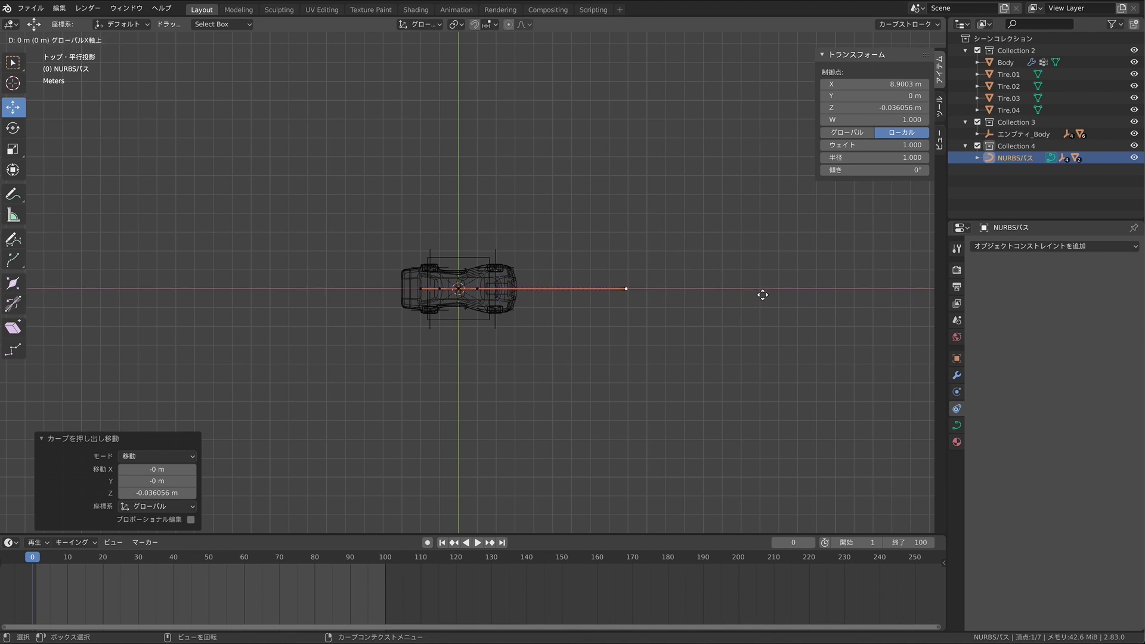
click(849, 292)
drag(764, 289, 704, 289)
key(e)
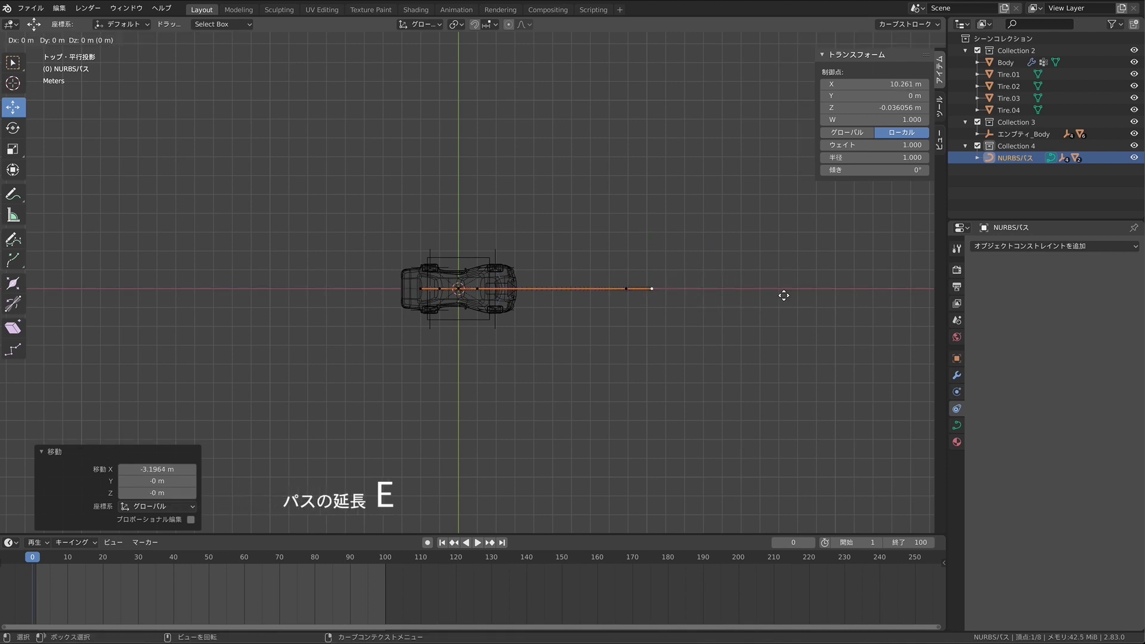
click(880, 292)
drag(747, 242, 742, 312)
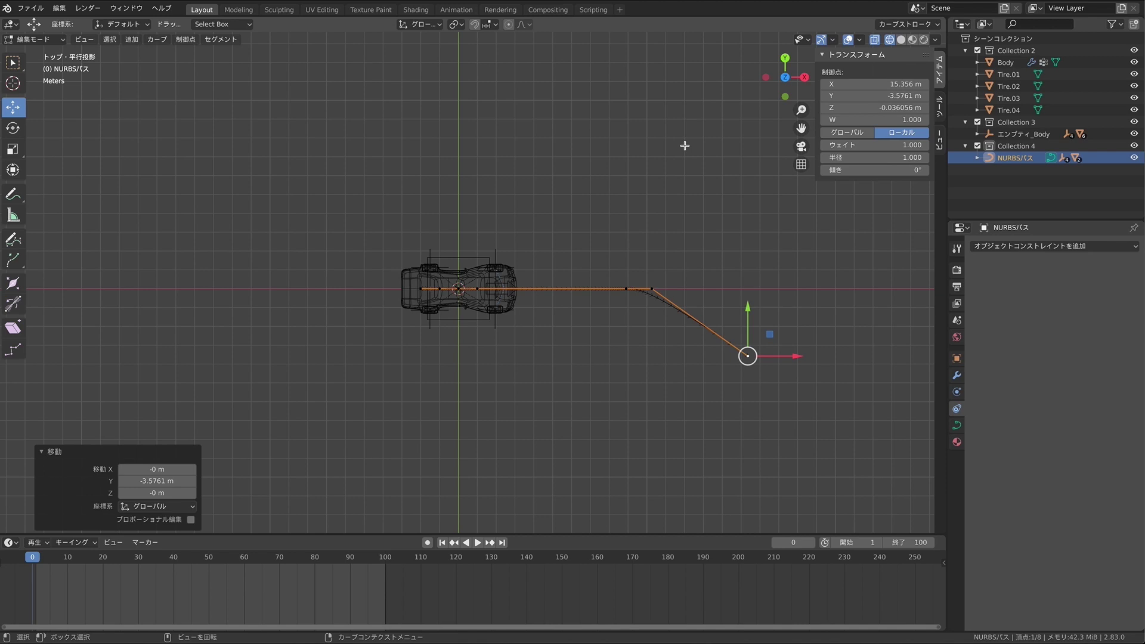
key(space)
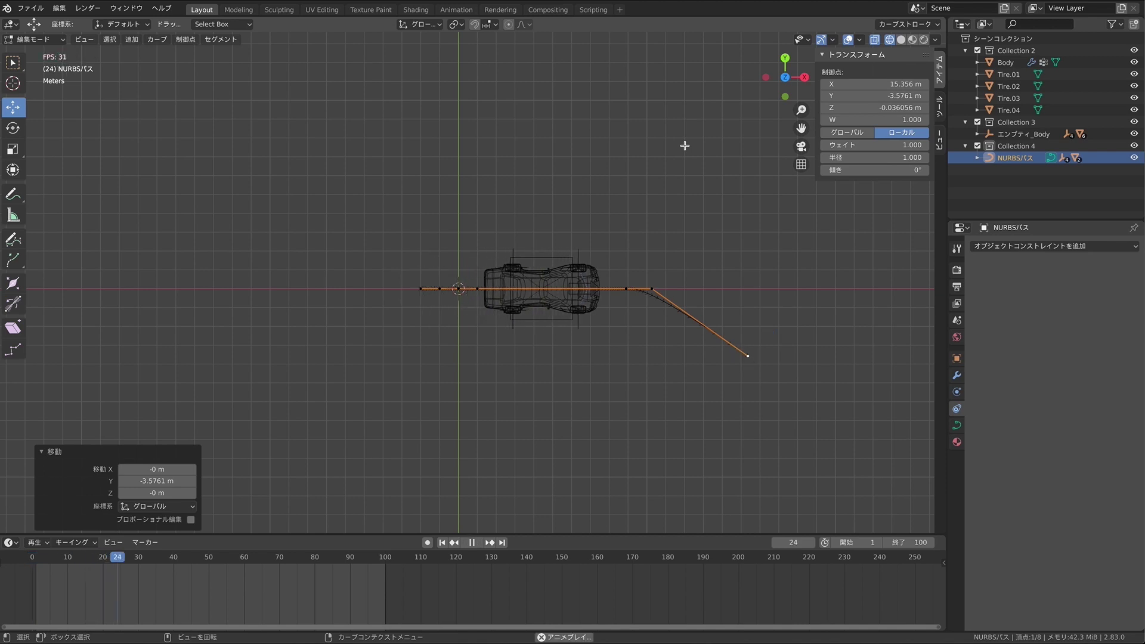
key(space)
mouse_move(696, 149)
middle_down()
mouse_move(736, 167)
mouse_move(708, 199)
middle_up()
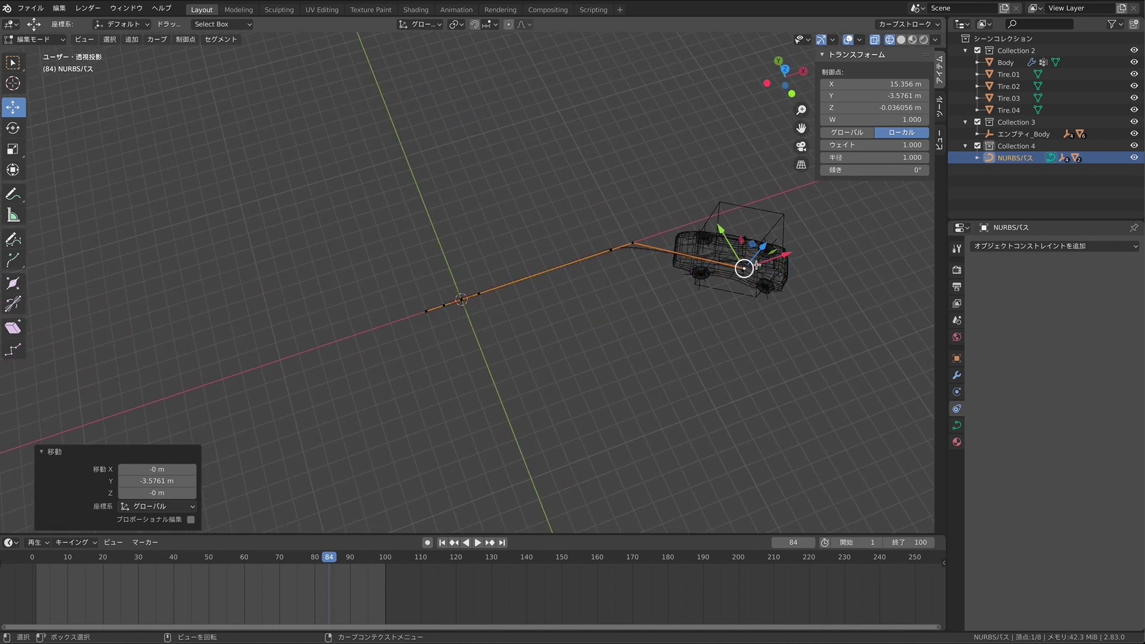
middle_drag(811, 263, 811, 262)
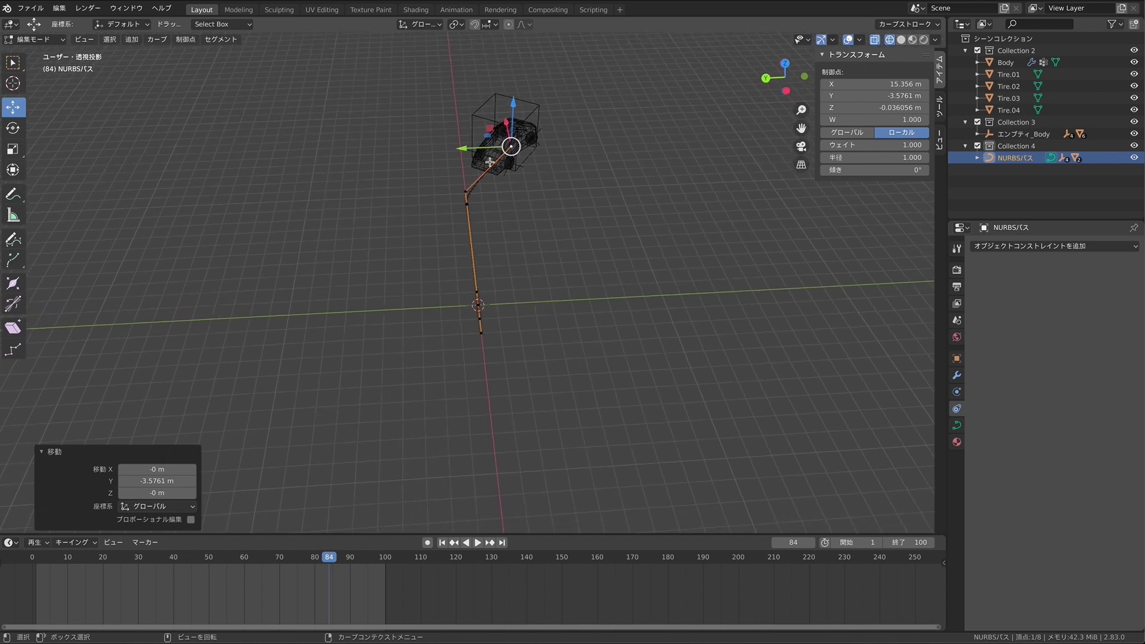
click(786, 63)
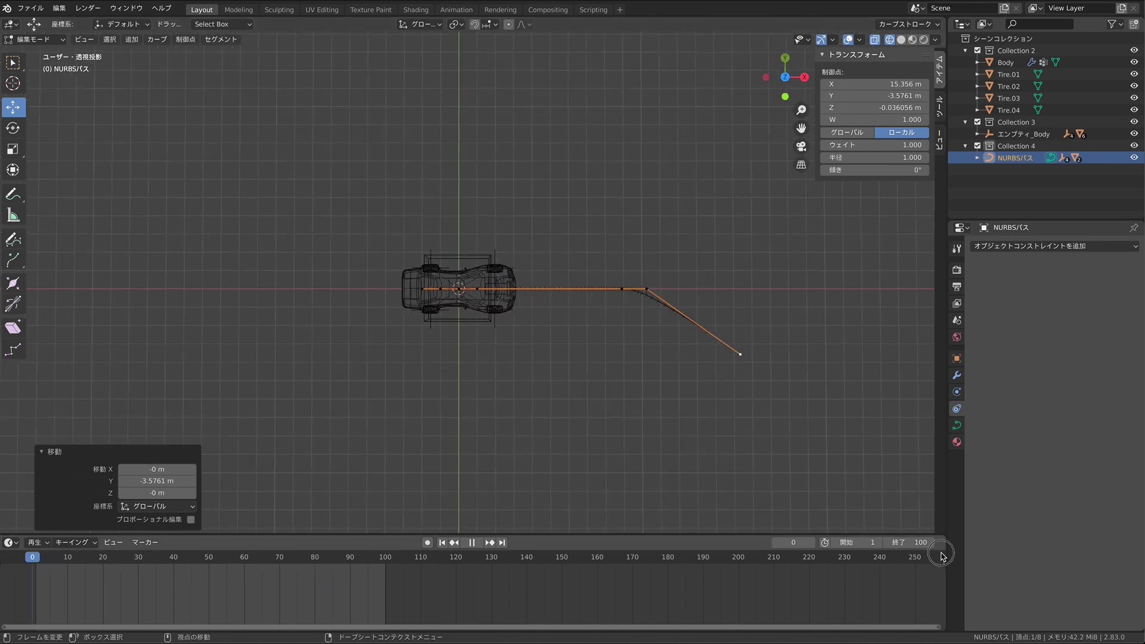
Step: Stop playback and slide the path's bend point and end point right along X
key(space)
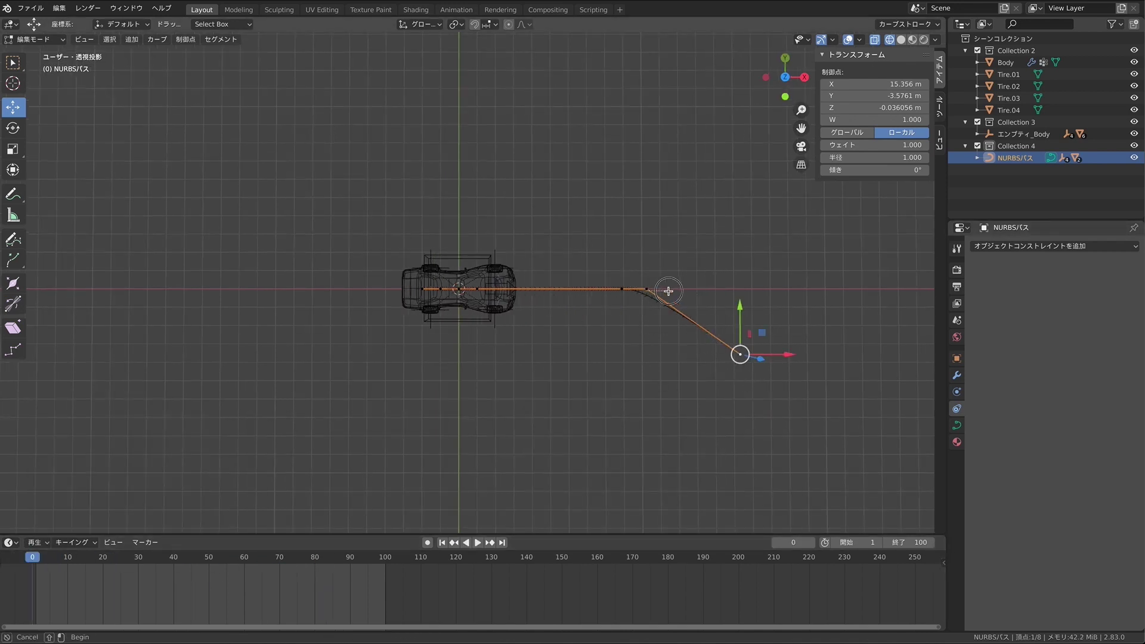
mouse_move(671, 291)
mouse_down()
mouse_move(722, 292)
mouse_move(741, 341)
mouse_up()
click(740, 355)
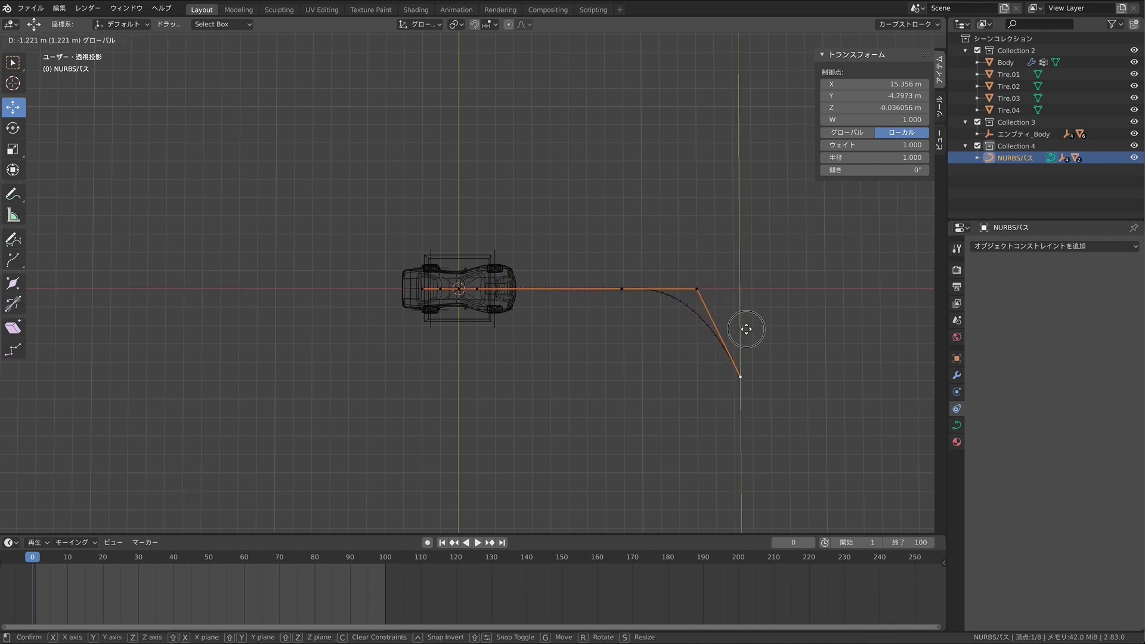
drag(787, 386, 855, 385)
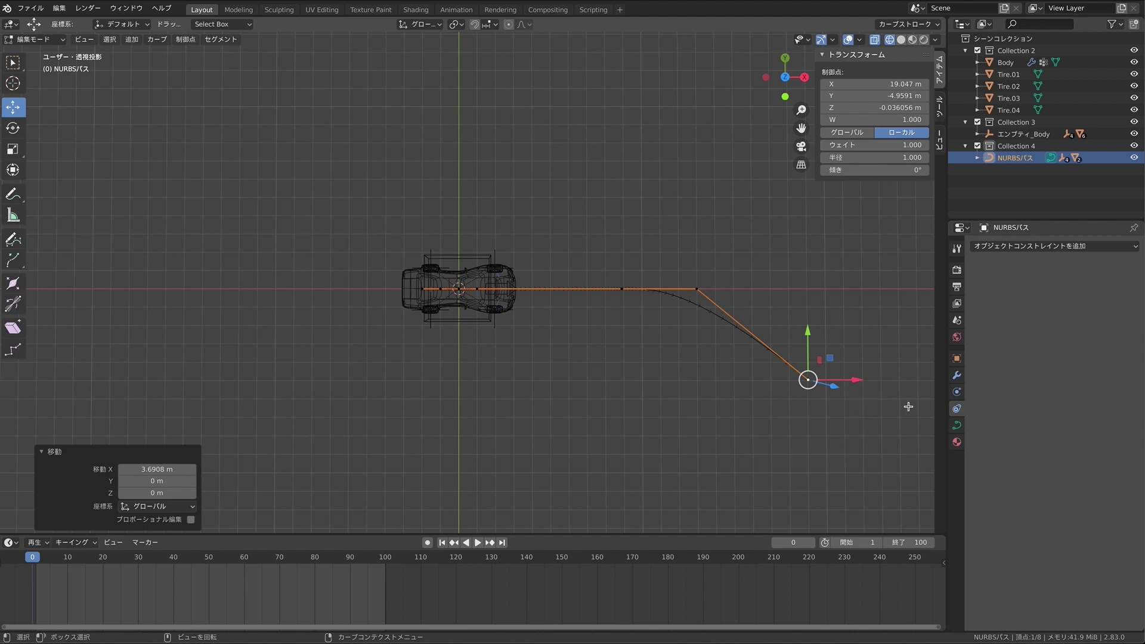
Step: Extrude two new control points along X from the path end, the first 1.54 m out
key(e)
key(x)
click(937, 393)
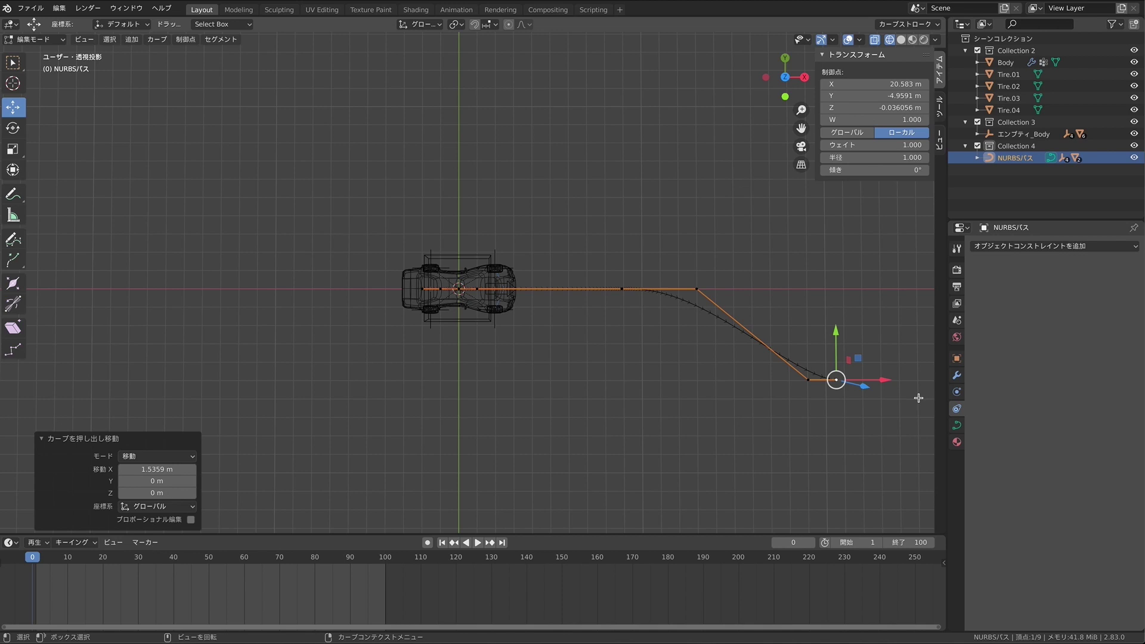
key(x)
key(e)
key(x)
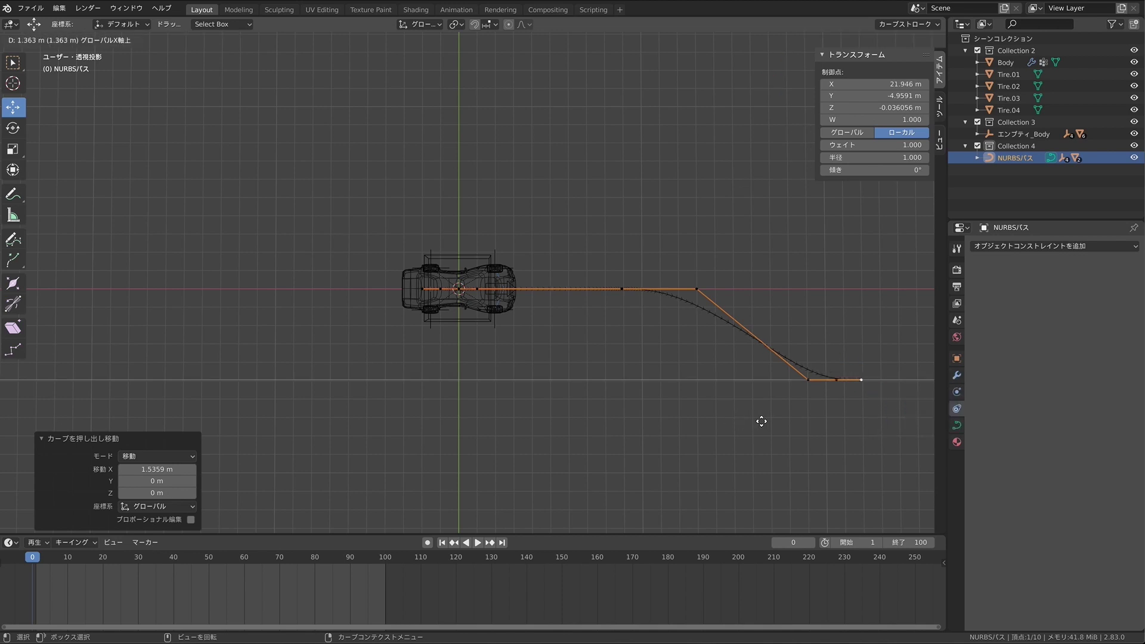
click(815, 423)
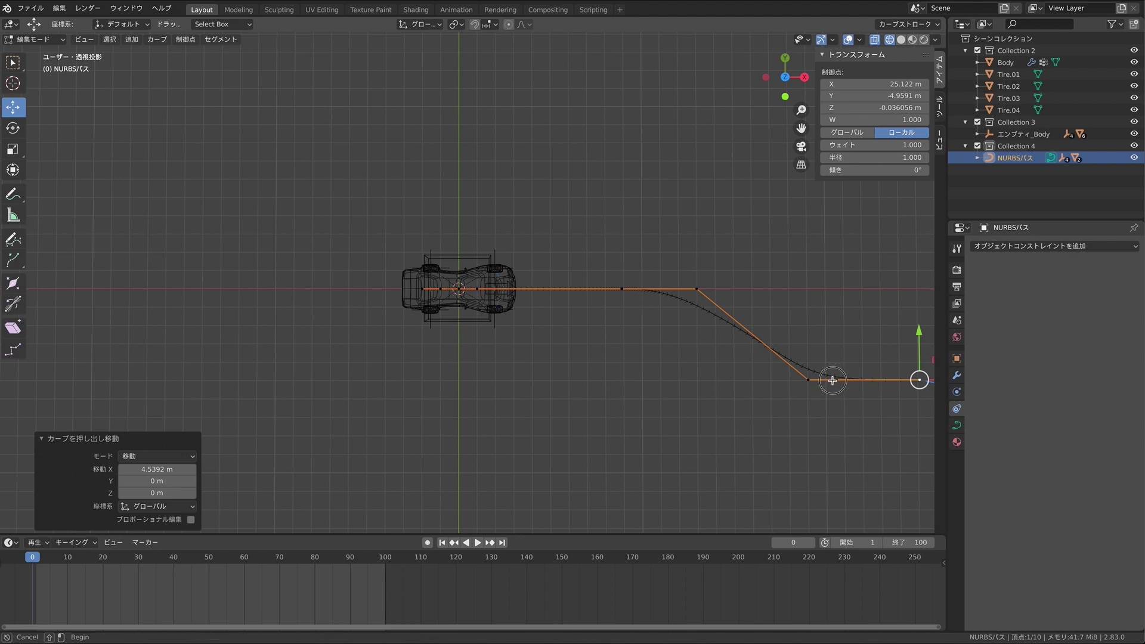
Step: Move the curve's end control point 12.729 m along X to X 37.851 m, then play the animation
key(alt+a)
middle_drag(828, 397, 828, 397)
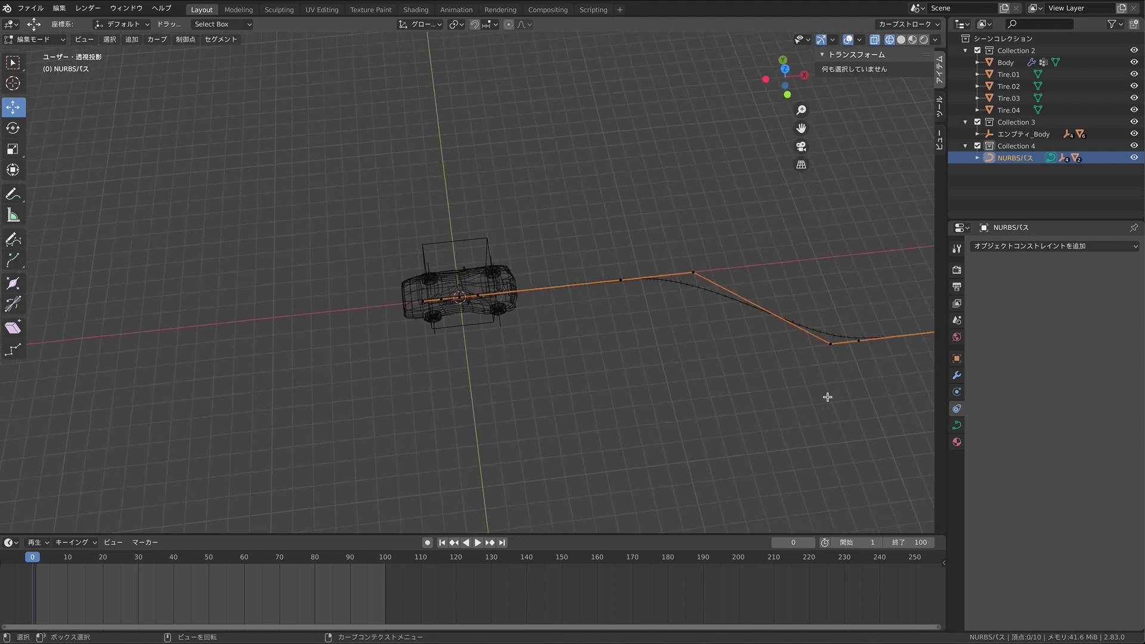
scroll(770, 291, down, 3)
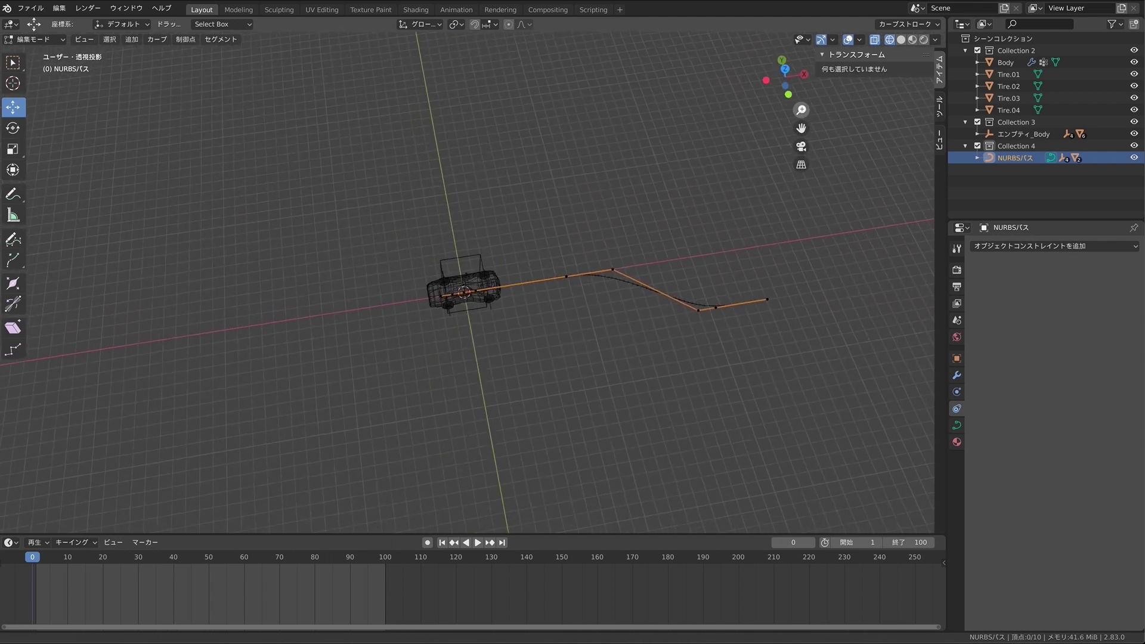
click(753, 300)
key(g)
key(x)
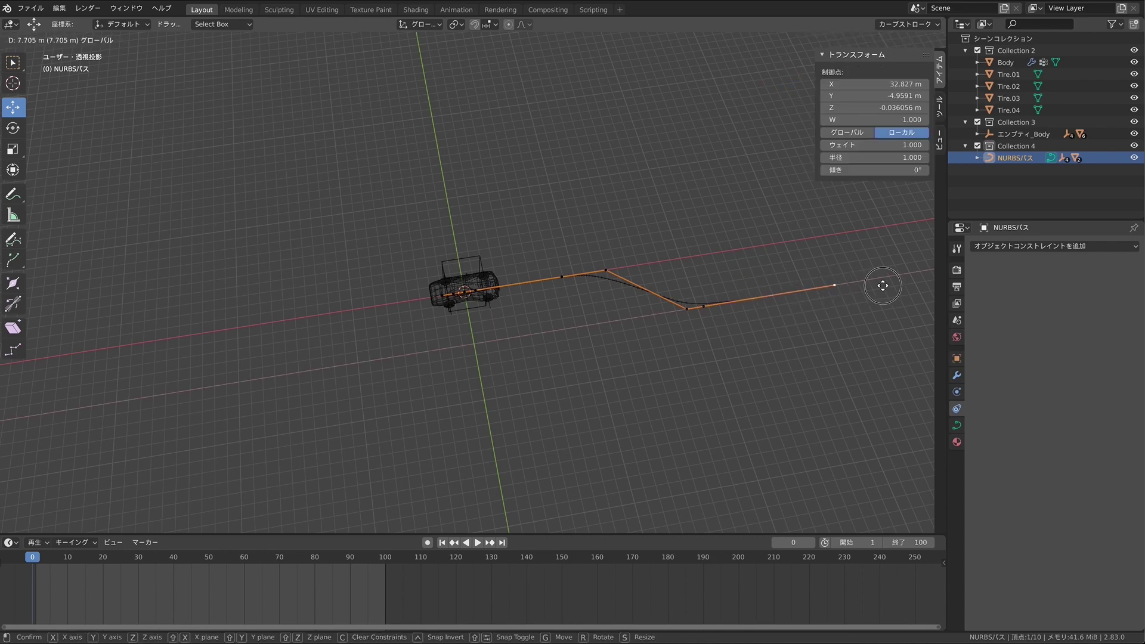
click(883, 304)
middle_drag(842, 328, 842, 328)
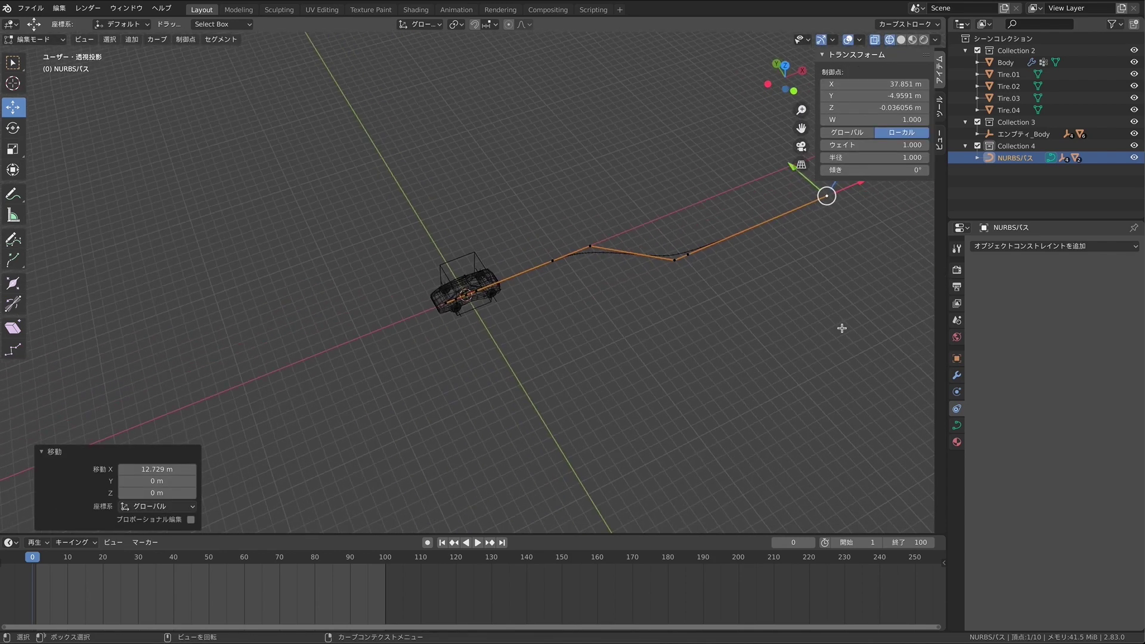
key(space)
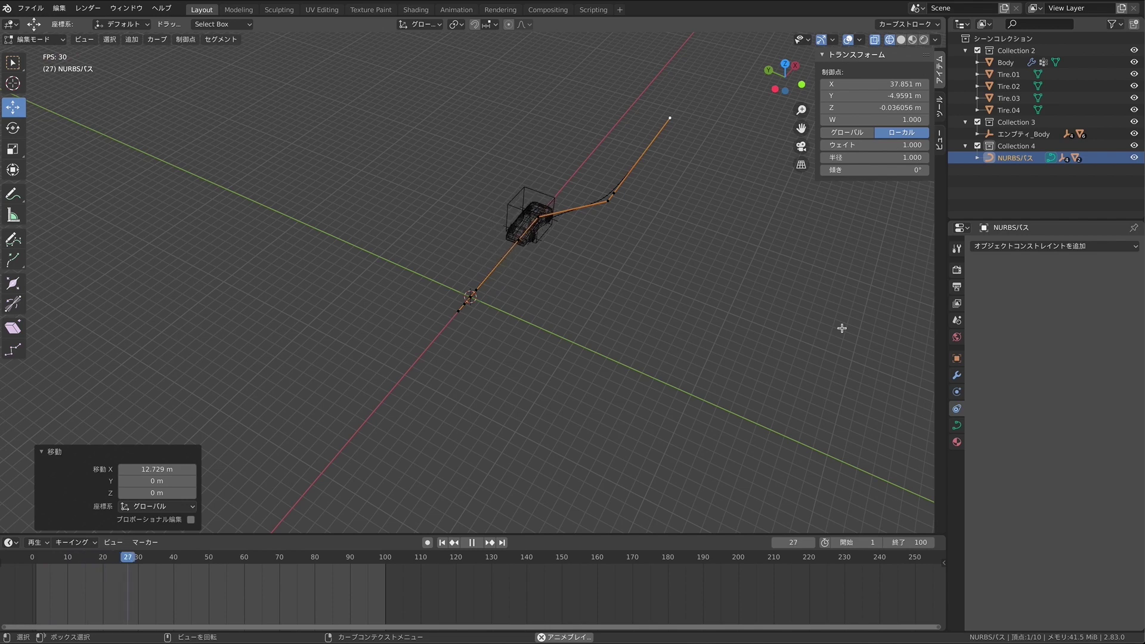
Step: Stop playback at frame 81, then orbit, pan and zoom to inspect the path's extended straight run
key(space)
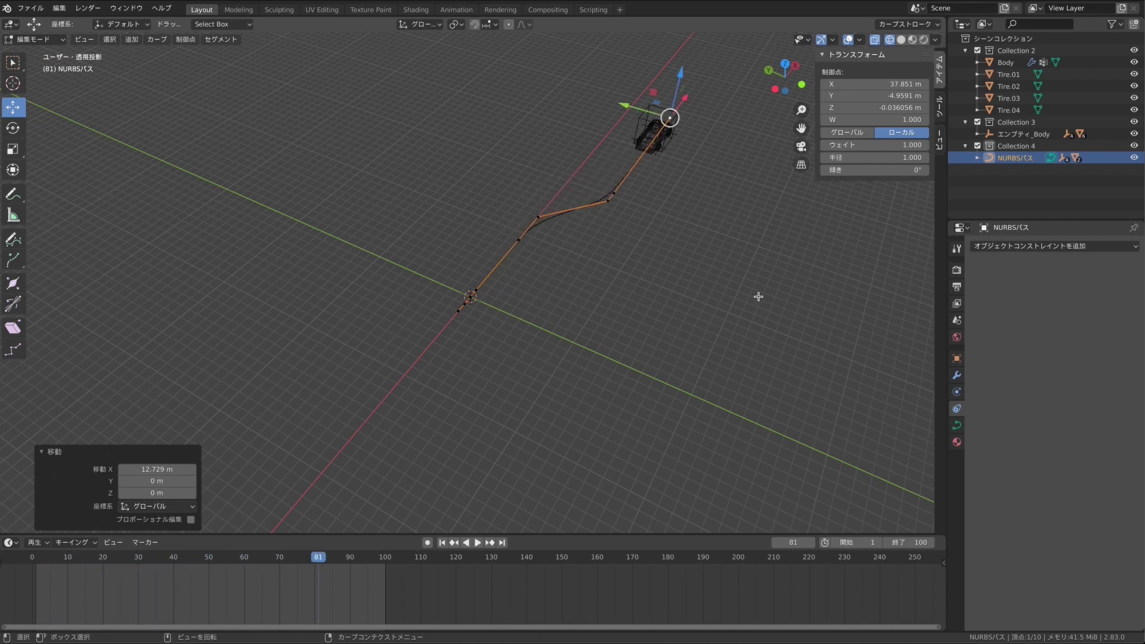
middle_drag(758, 296, 758, 296)
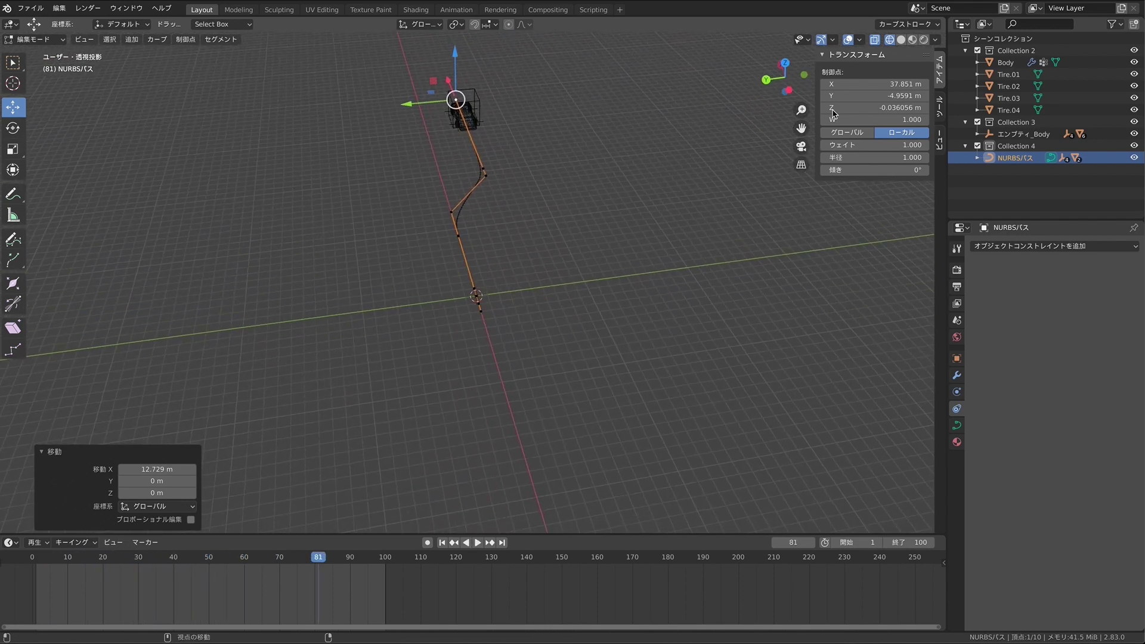
middle_drag(885, 51, 630, 131)
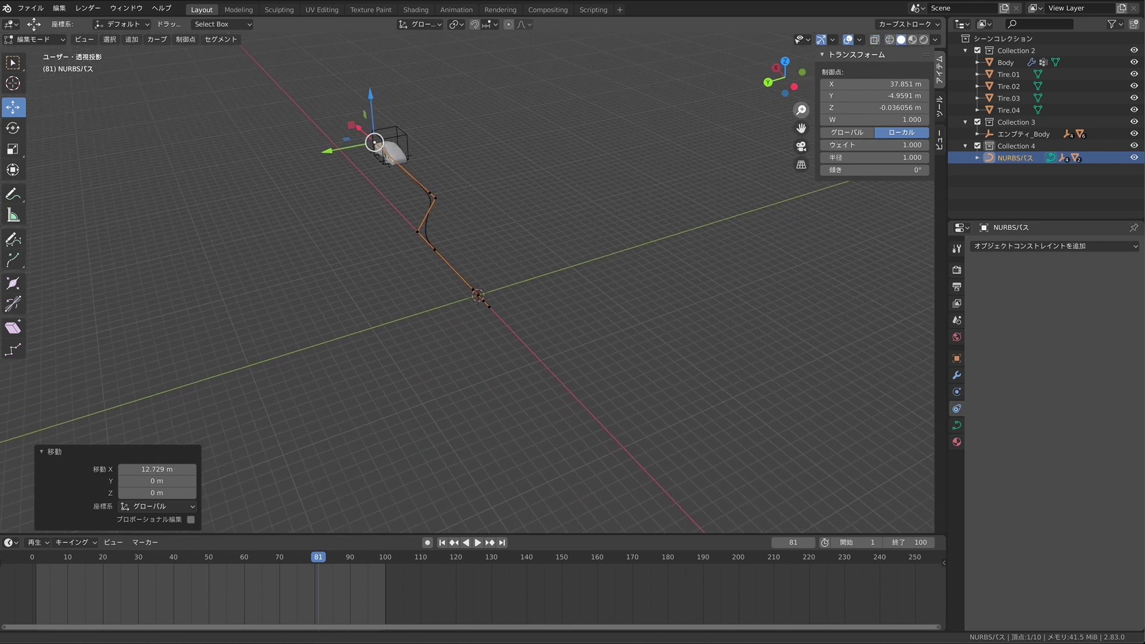
drag(803, 111, 602, 146)
middle_drag(601, 147, 628, 157)
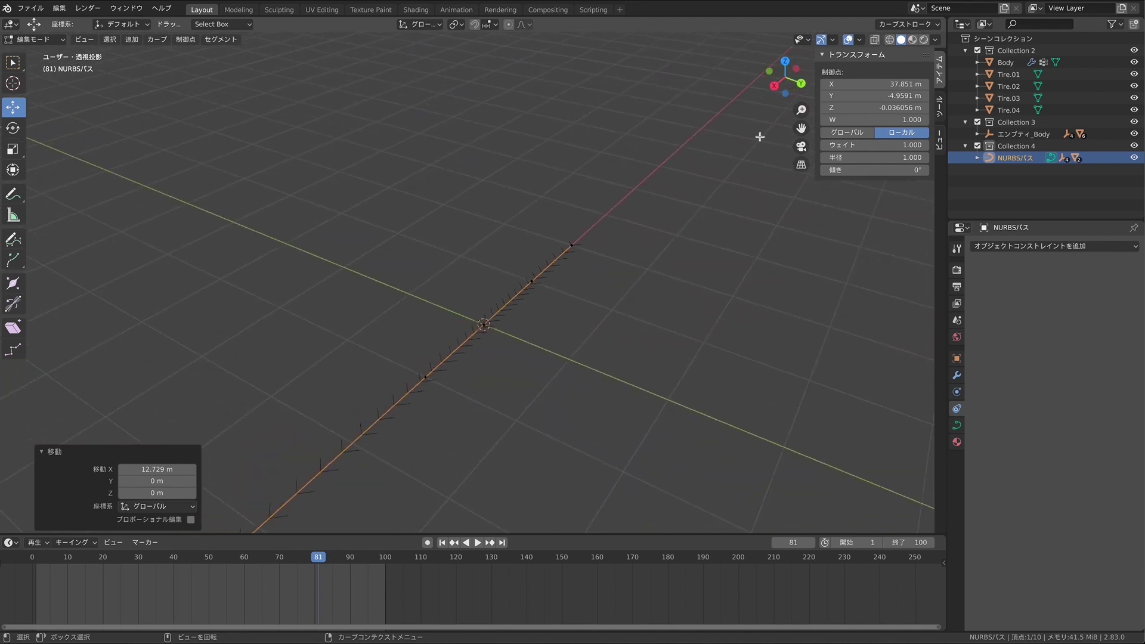
mouse_move(802, 128)
mouse_down()
mouse_move(784, 146)
mouse_move(791, 151)
mouse_up()
mouse_move(803, 108)
mouse_down()
mouse_move(798, 135)
mouse_move(802, 113)
mouse_up()
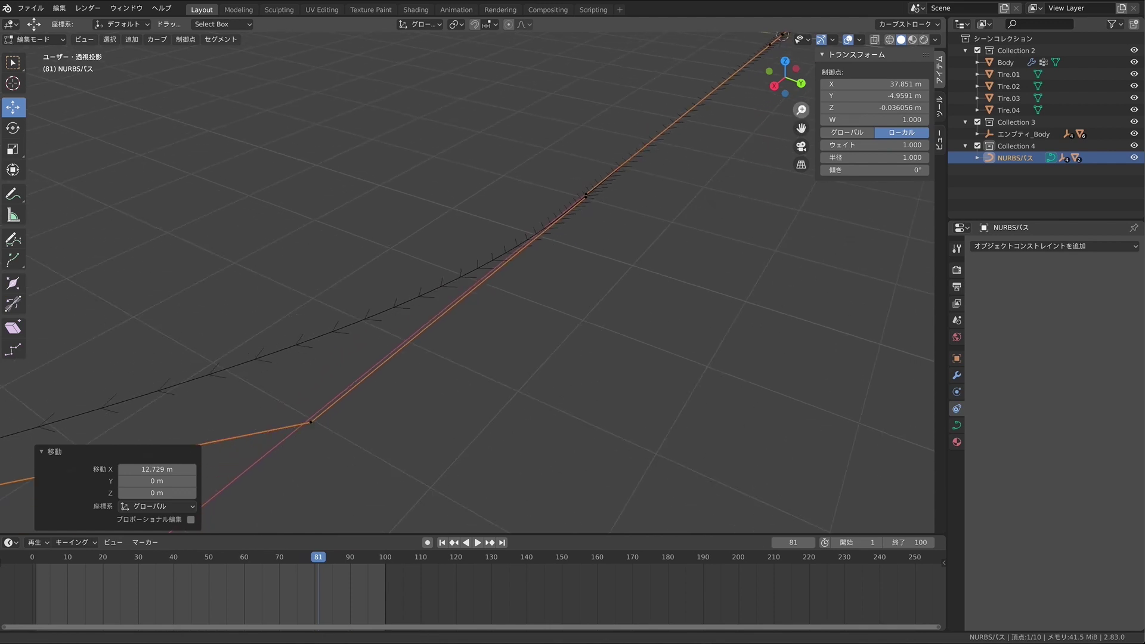
Step: Play and stop the animation several times, zooming out and rotating the view to follow the car
key(space)
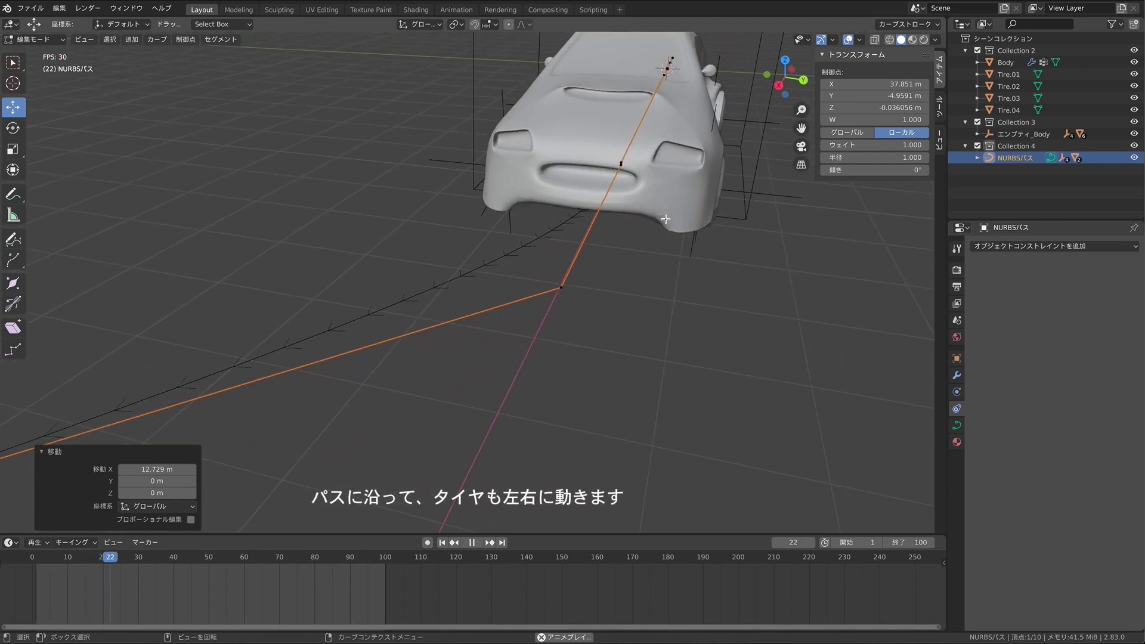
key(space)
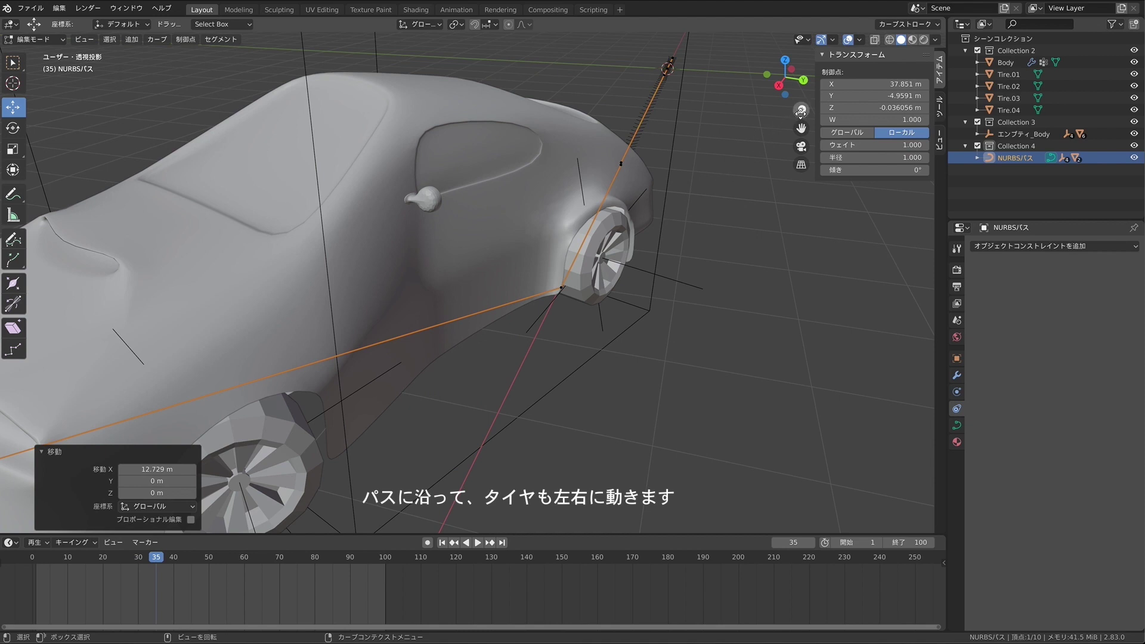
drag(801, 112, 801, 111)
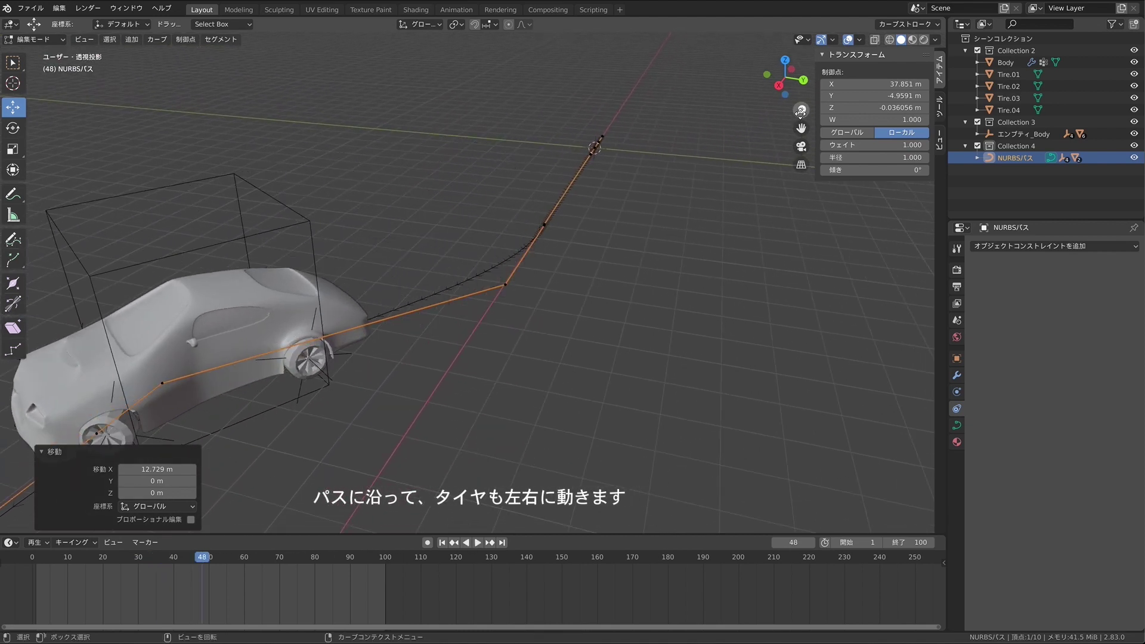
key(space)
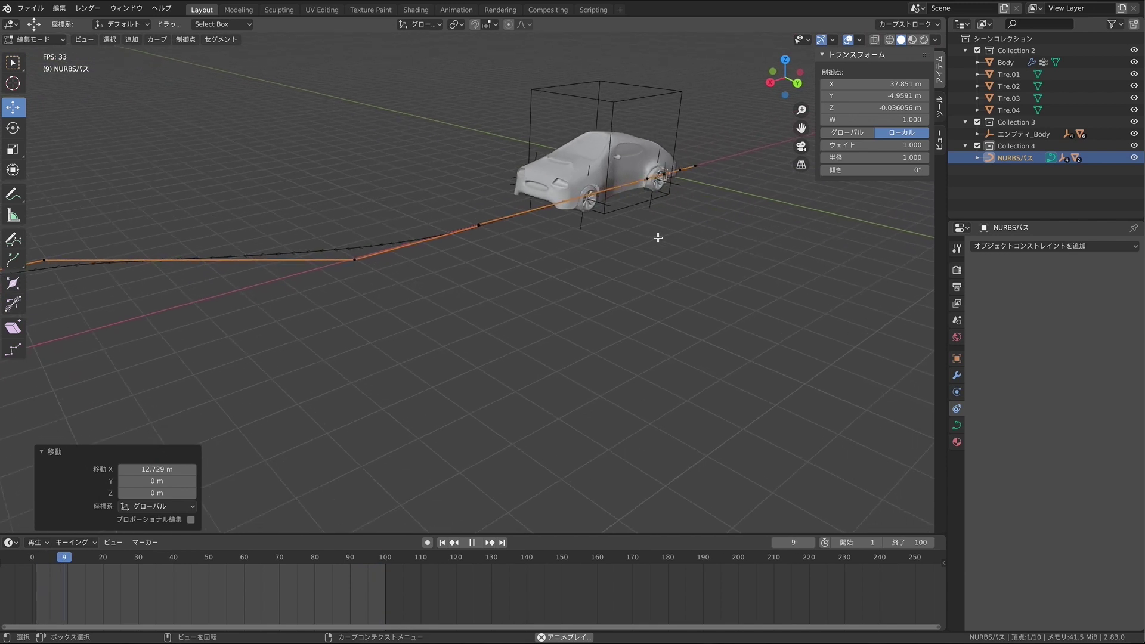
key(space)
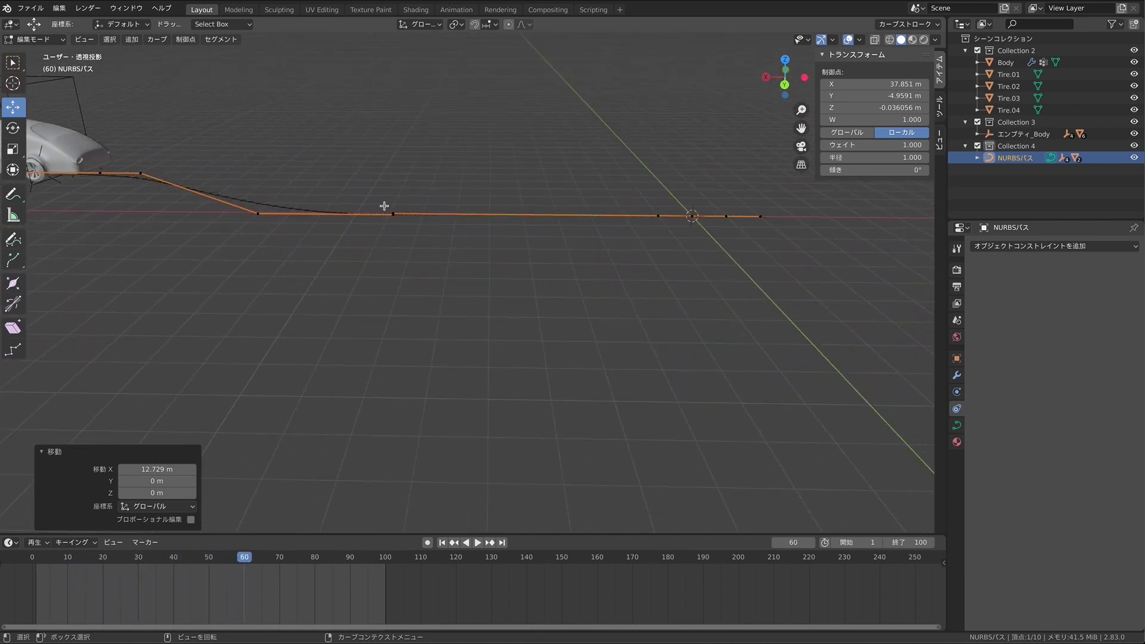
key(KP_4)
key(KP_4)
key(KP_4)
key(space)
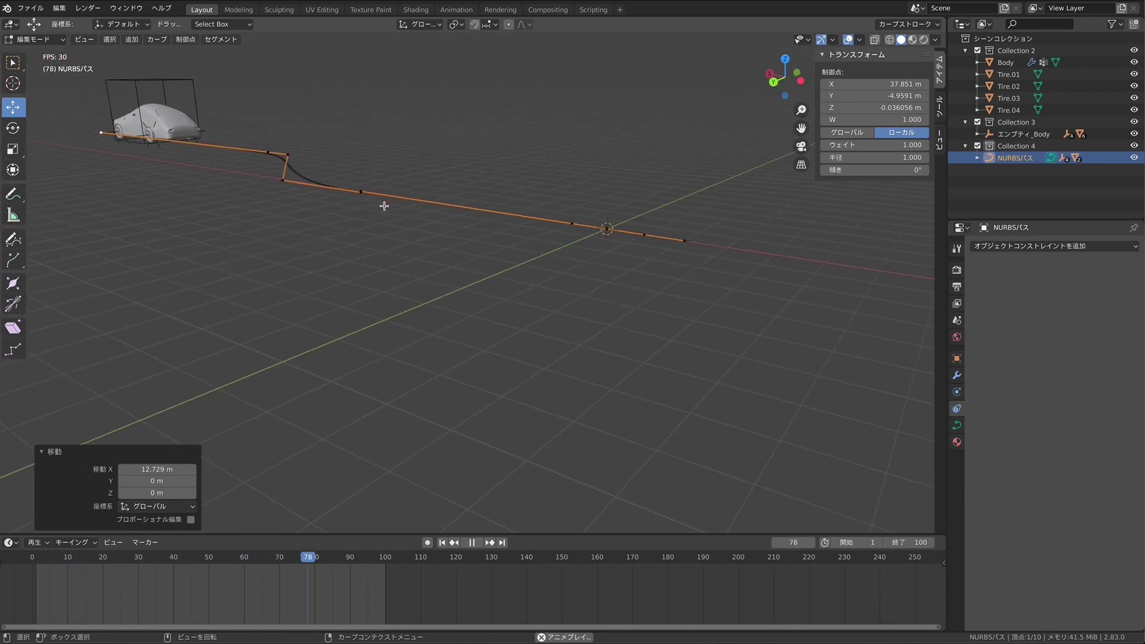
key(space)
key(space)
Step: Zoom toward the car, pause at frame 38, then resume and orbit higher to watch it drive
key(space)
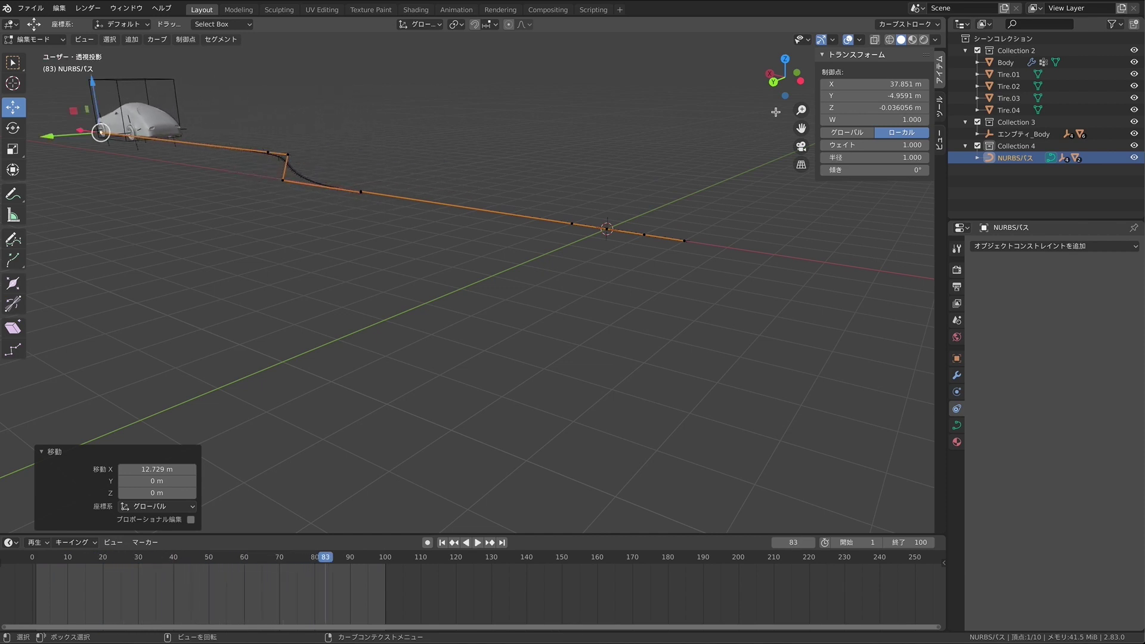
mouse_move(803, 112)
mouse_down()
mouse_move(764, 115)
mouse_move(801, 147)
mouse_up()
key(space)
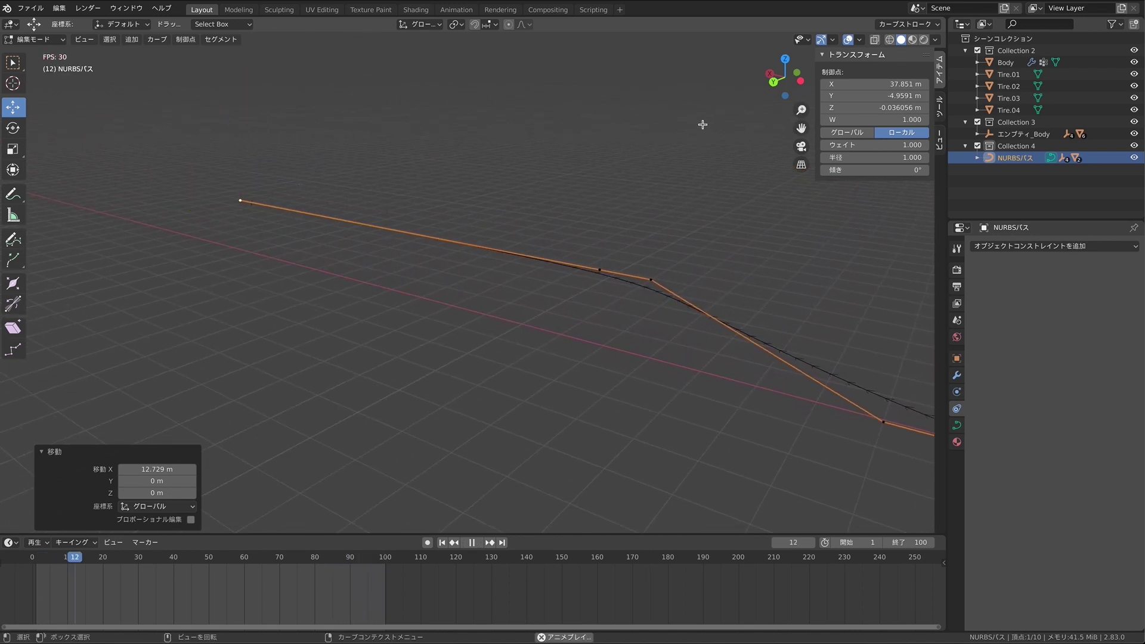
key(space)
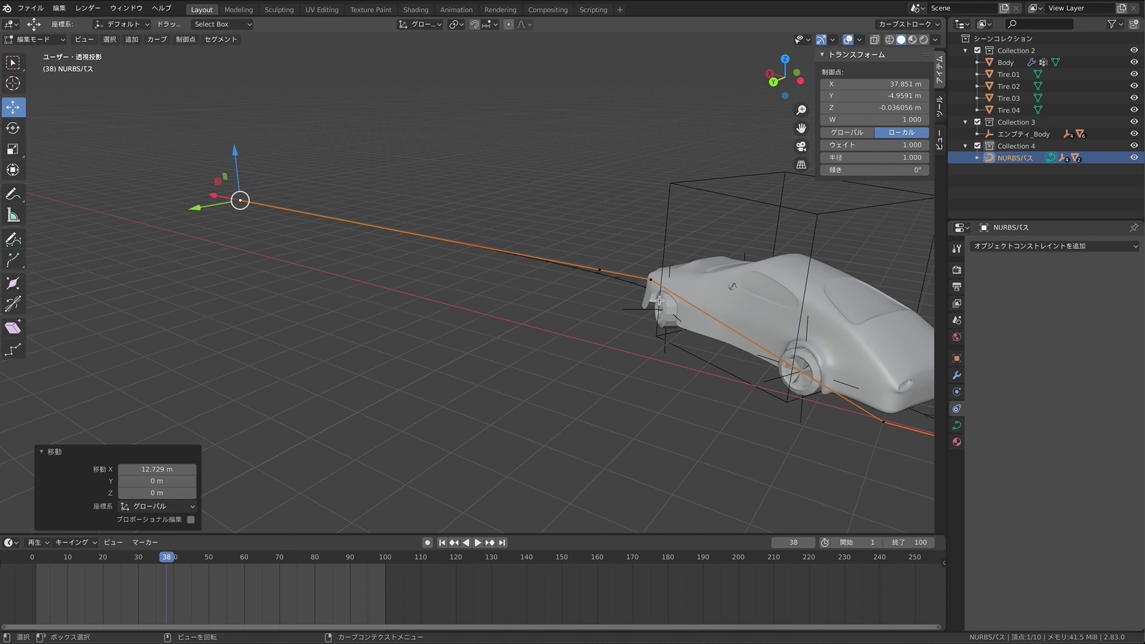
key(space)
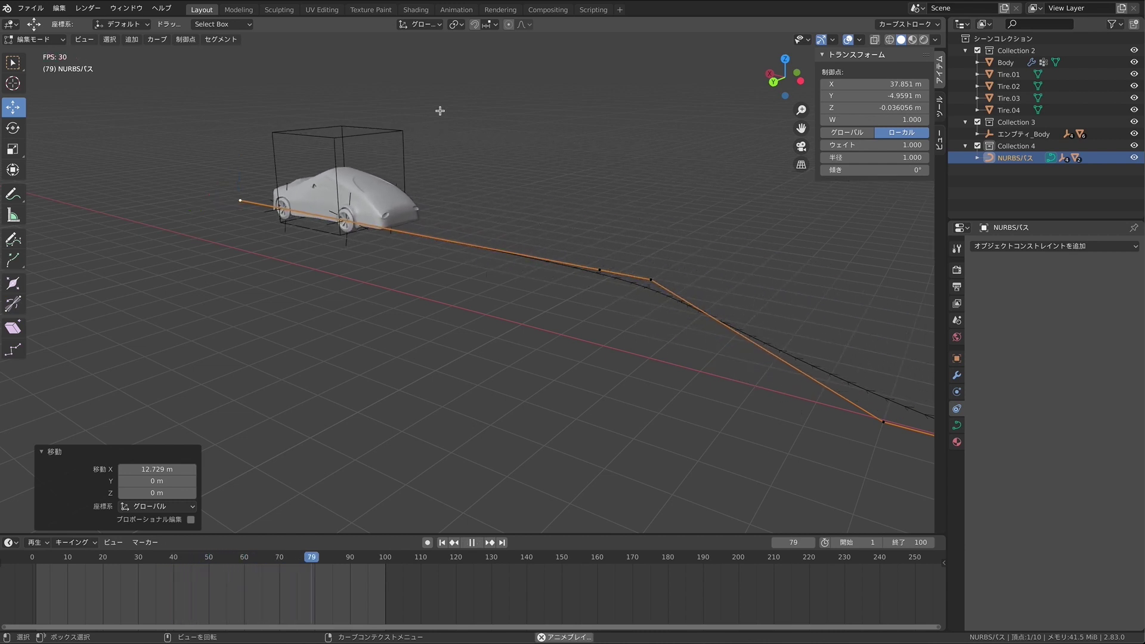
middle_drag(389, 133, 388, 135)
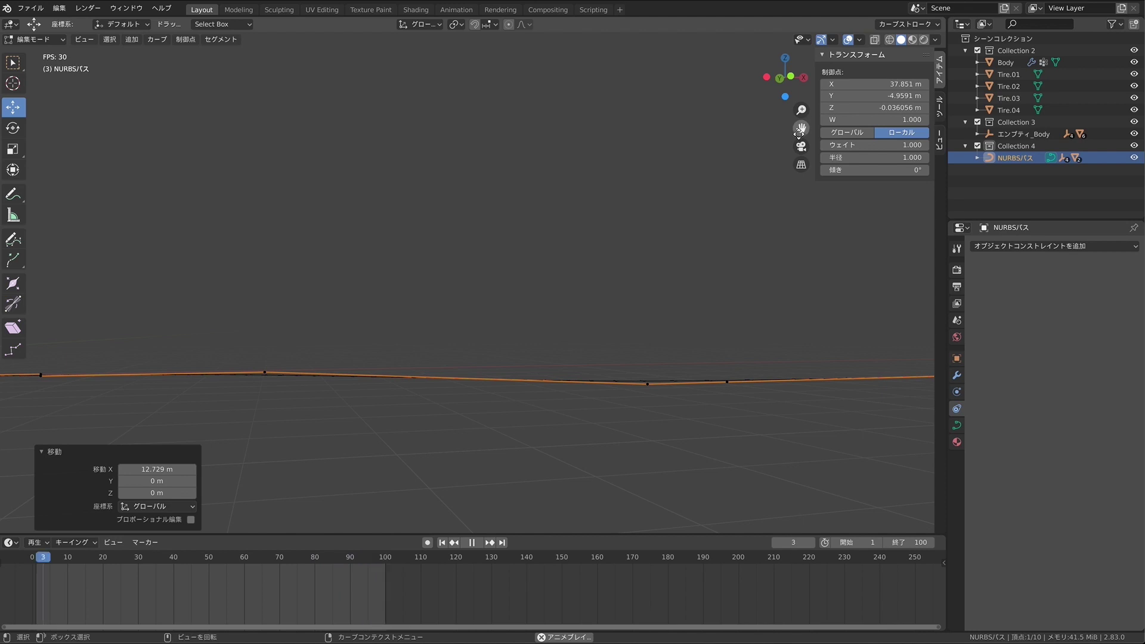
middle_drag(735, 136, 763, 143)
drag(801, 111, 801, 138)
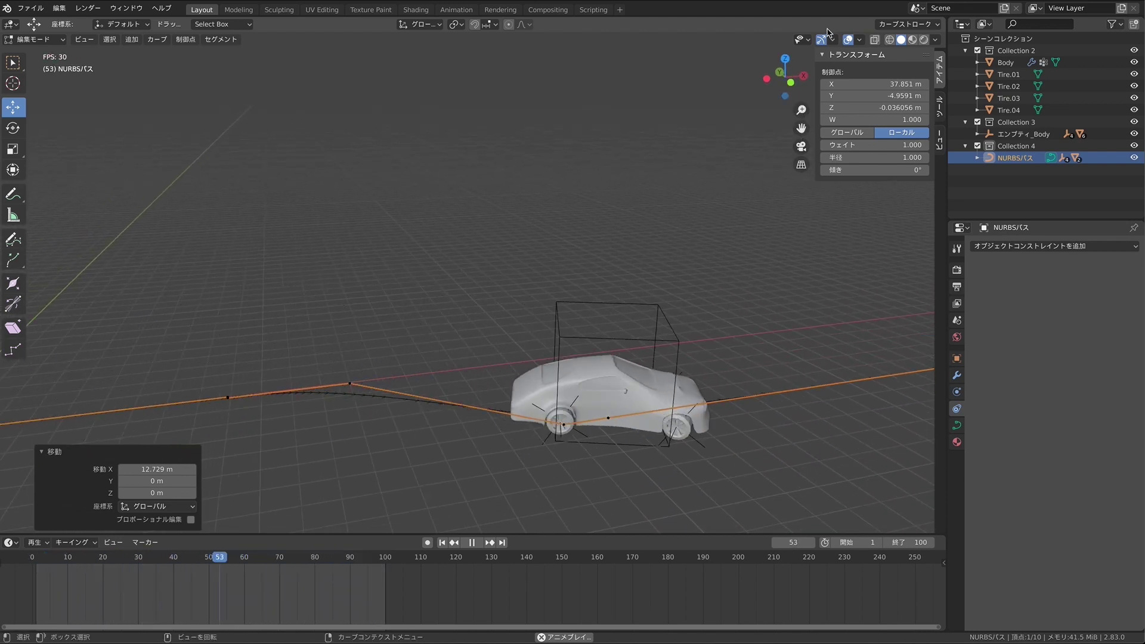